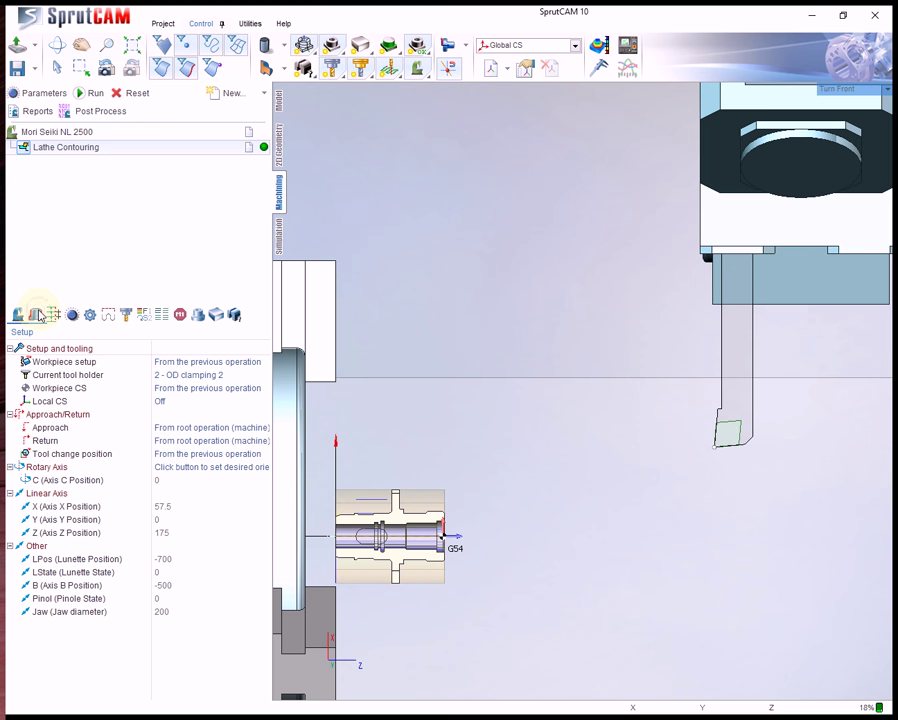
Add a facing job to the first Lathe Contouring operation and calculate its toolpath.
left_click(37, 315)
left_click(34, 350)
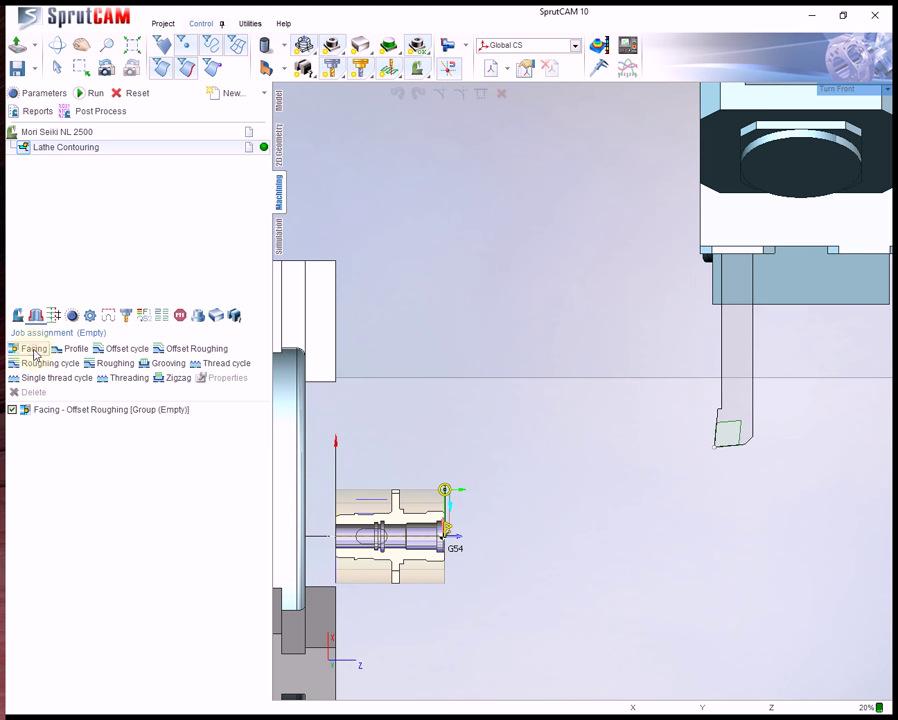
left_click(90, 92)
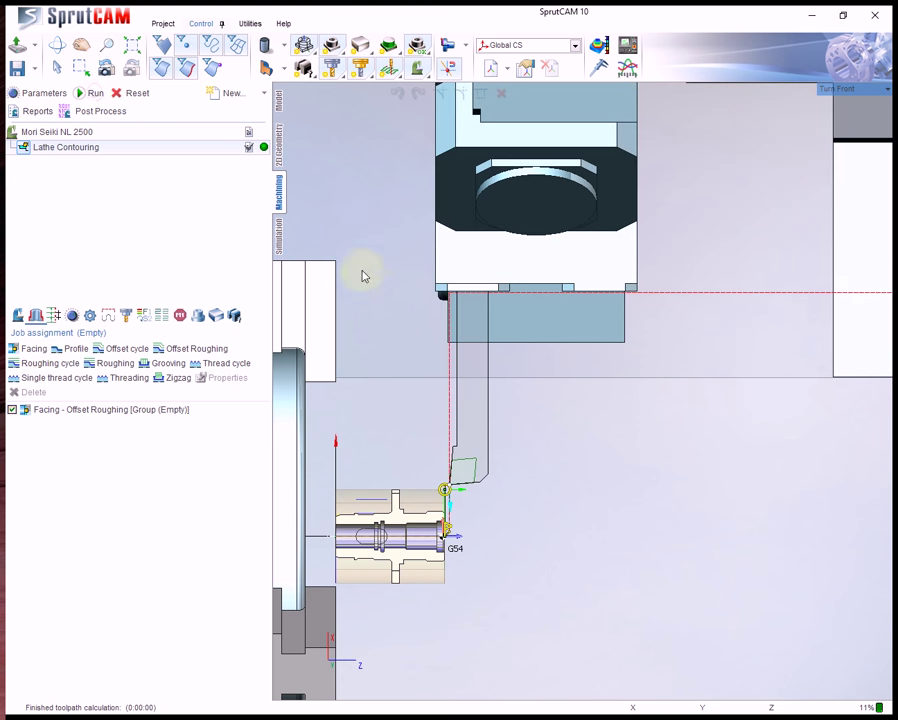
scroll(408, 562, "up", 5)
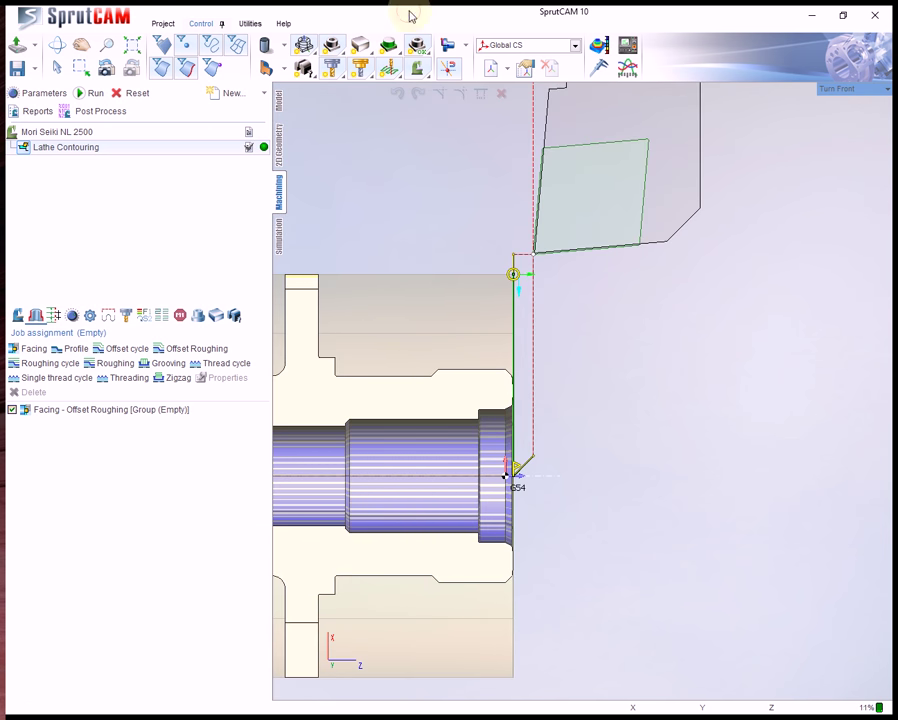
Create another Lathe Contouring operation and assign it the external toolholder STGCR-1616H-16/TNGA-16 04 08-TO2520.
left_click(264, 93)
mouse_move(264, 114)
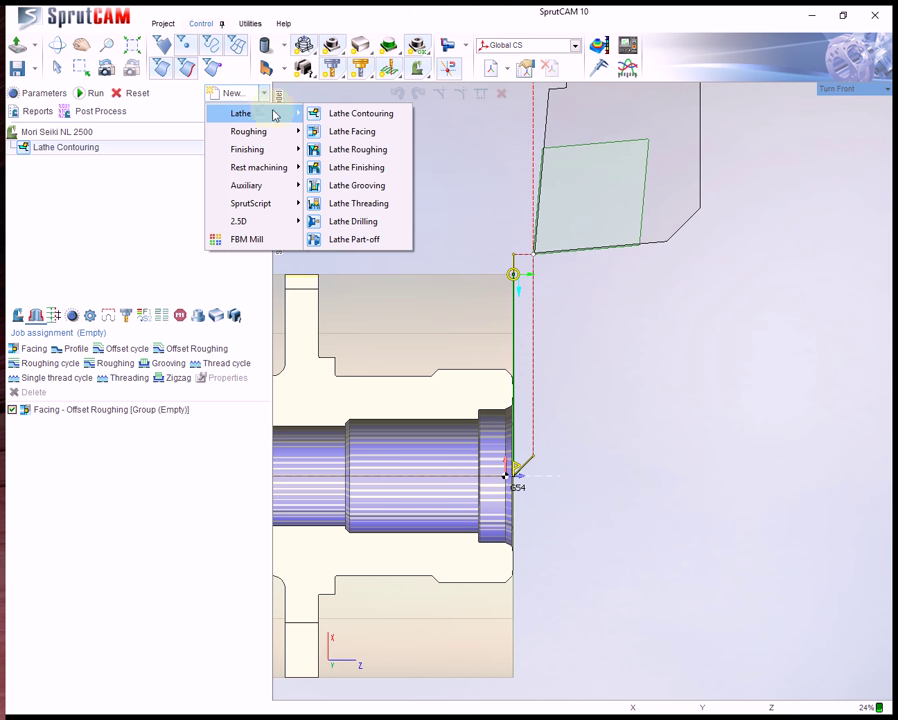
left_click(352, 113)
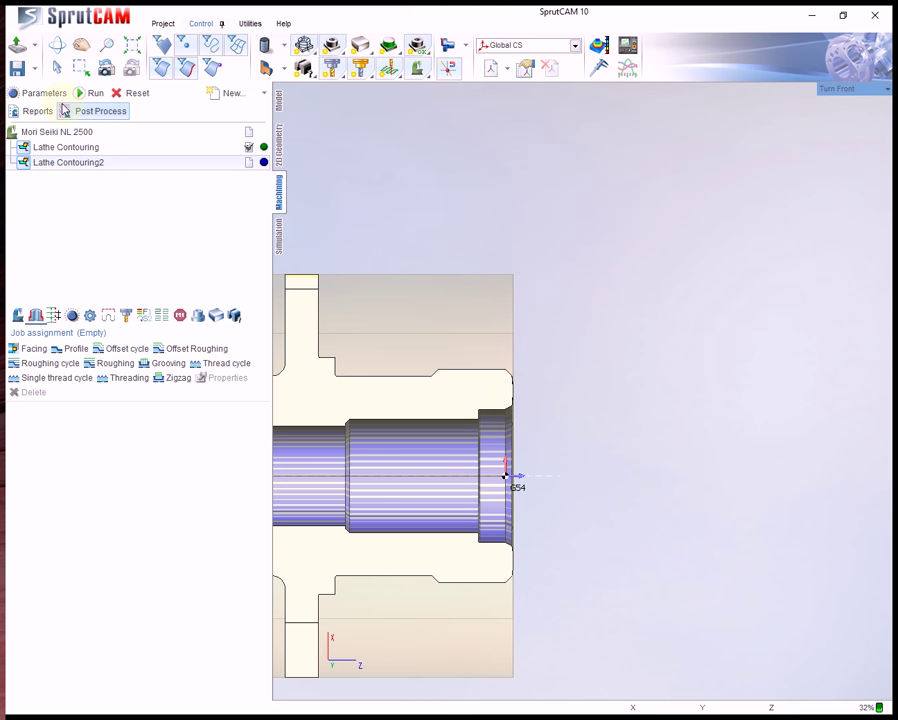
left_click(44, 93)
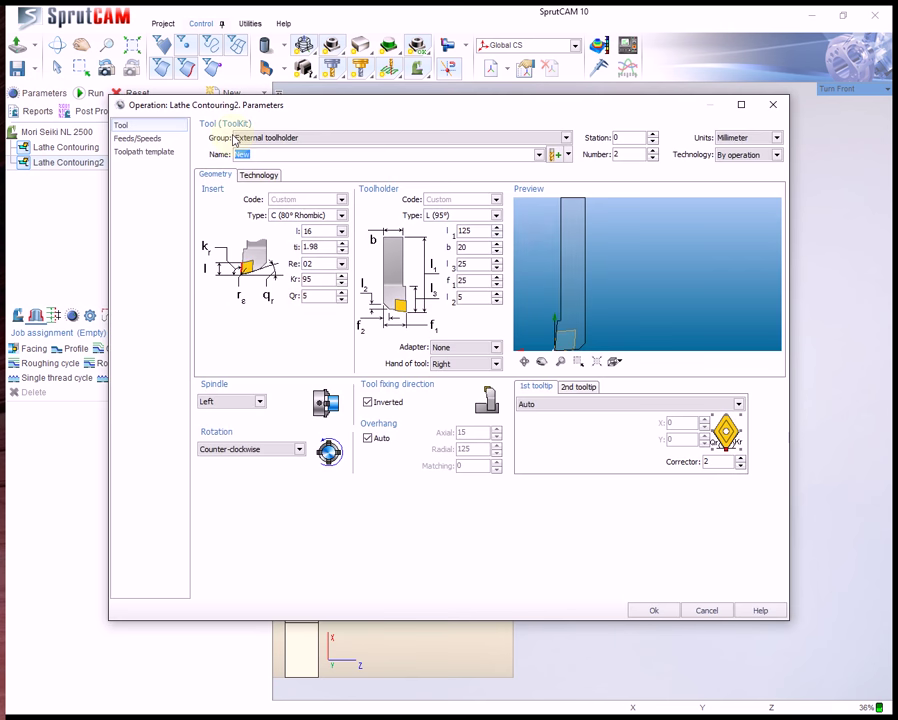
left_click(538, 155)
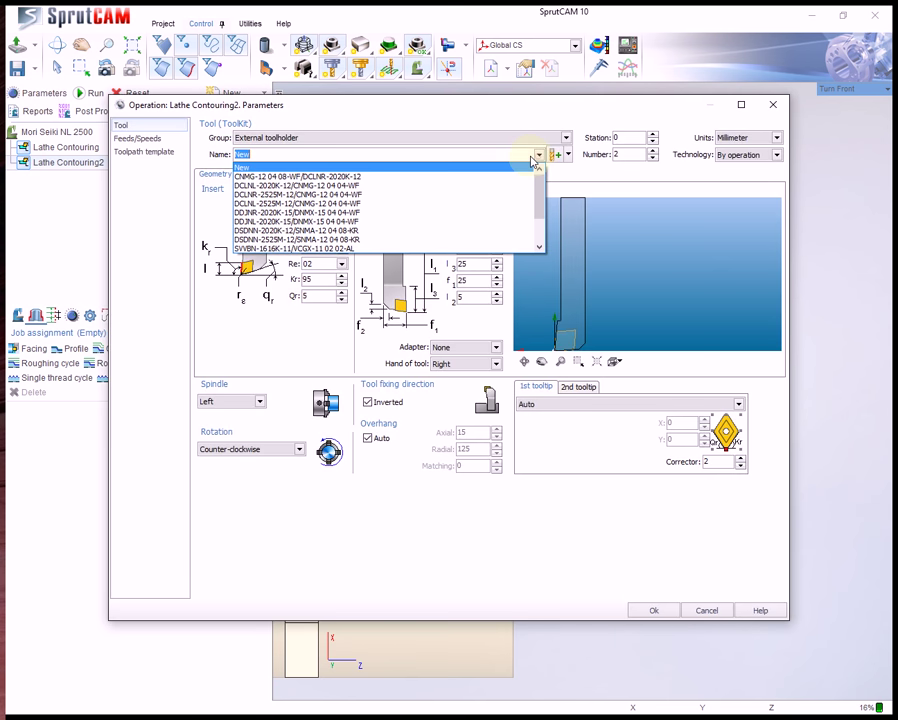
left_click(400, 204)
scroll(444, 157, "down", 1)
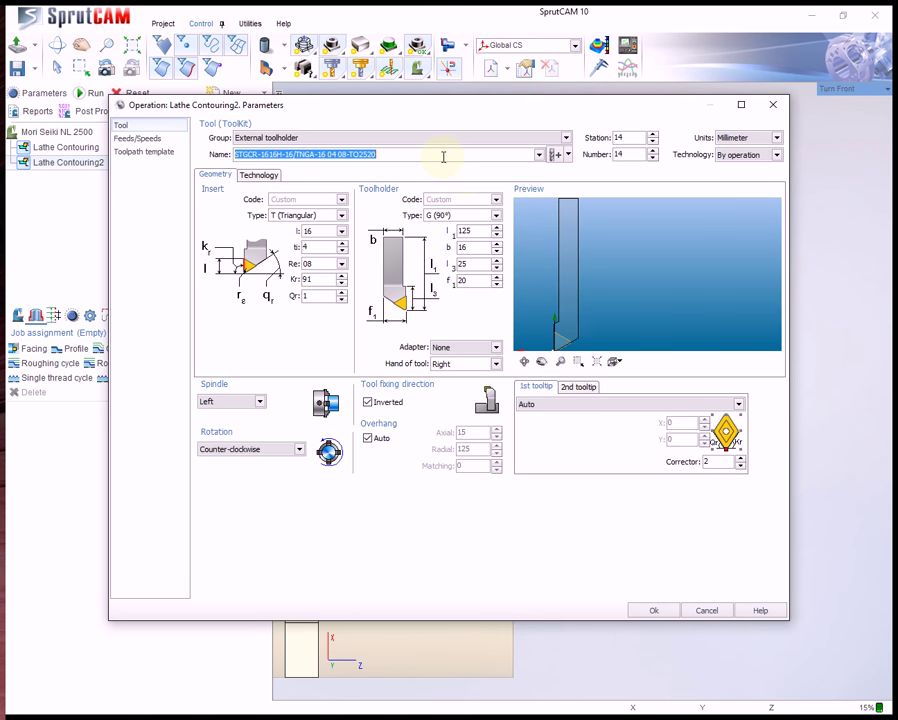
left_click(655, 610)
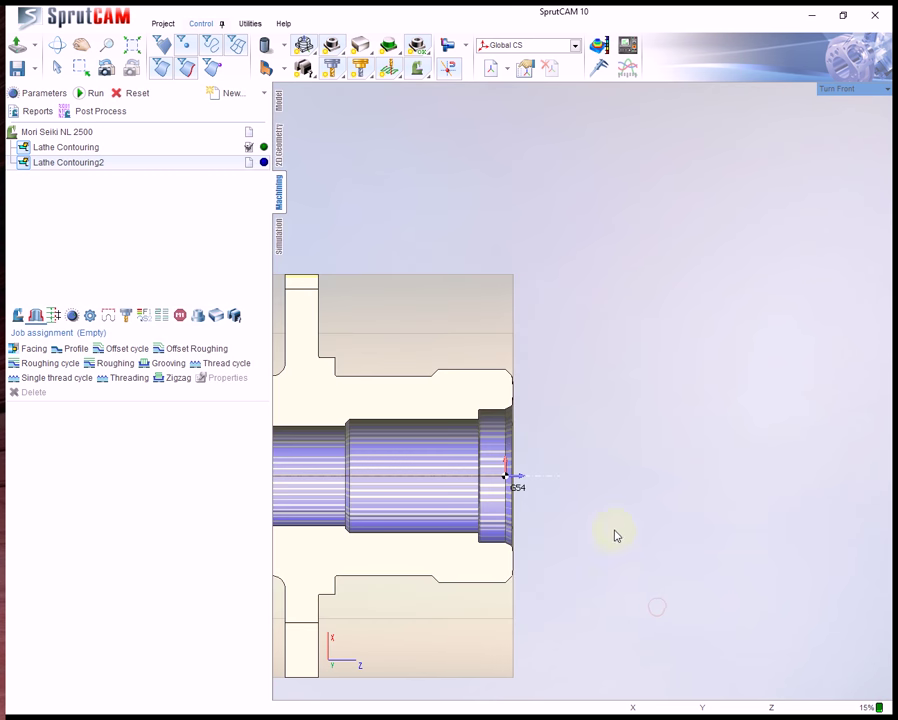
Add a roughing job to Lathe Contouring2 and shorten its contour to end at the flange's chuck-side outer edge.
double_click(115, 363)
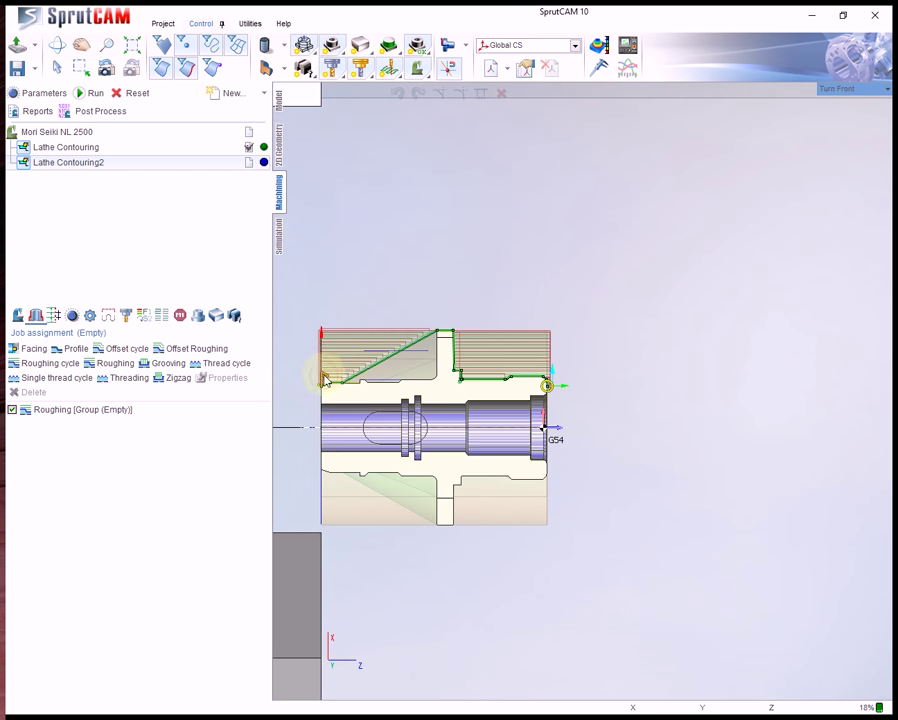
scroll(440, 327, "up", 2)
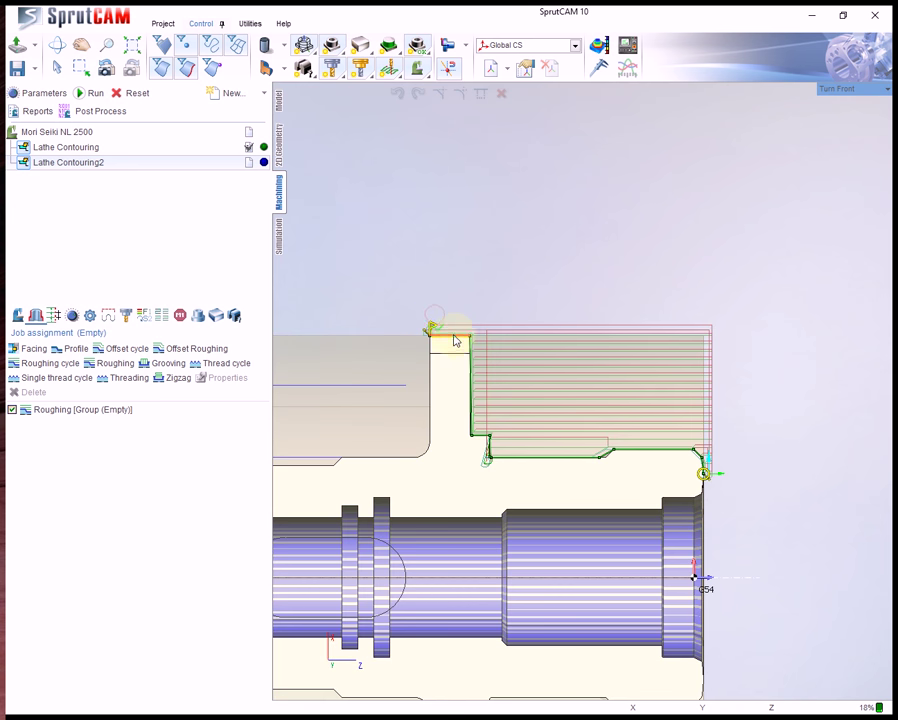
Convert the R0.2 fillet at the shoulder of the roughing contour into a sharp corner and calculate the toolpath.
scroll(548, 472, "up", 2)
scroll(420, 475, "up", 3)
scroll(420, 475, "up", 4)
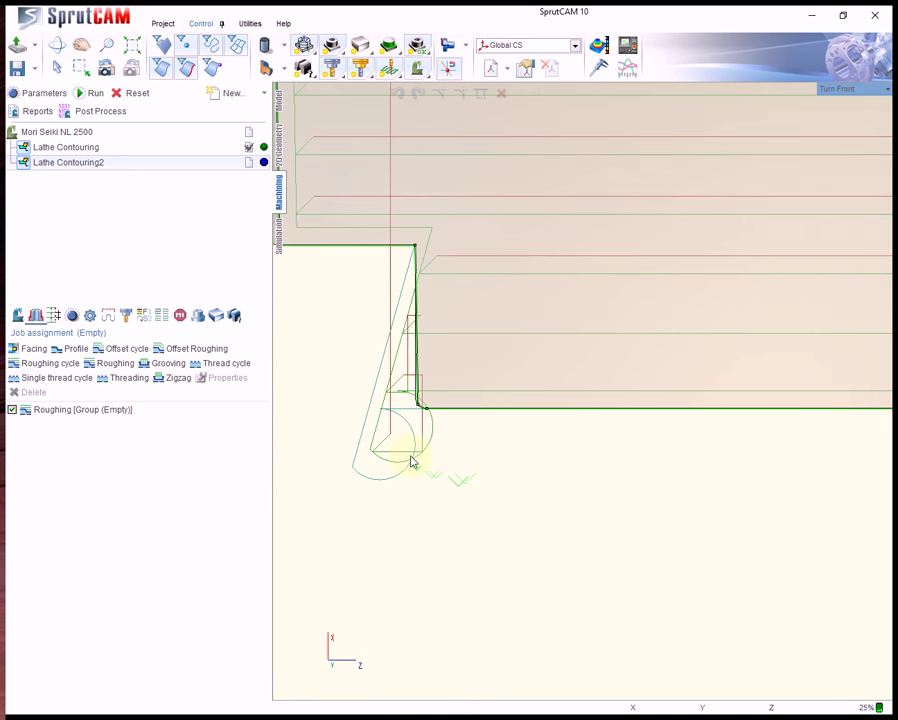
mouse_move(433, 368)
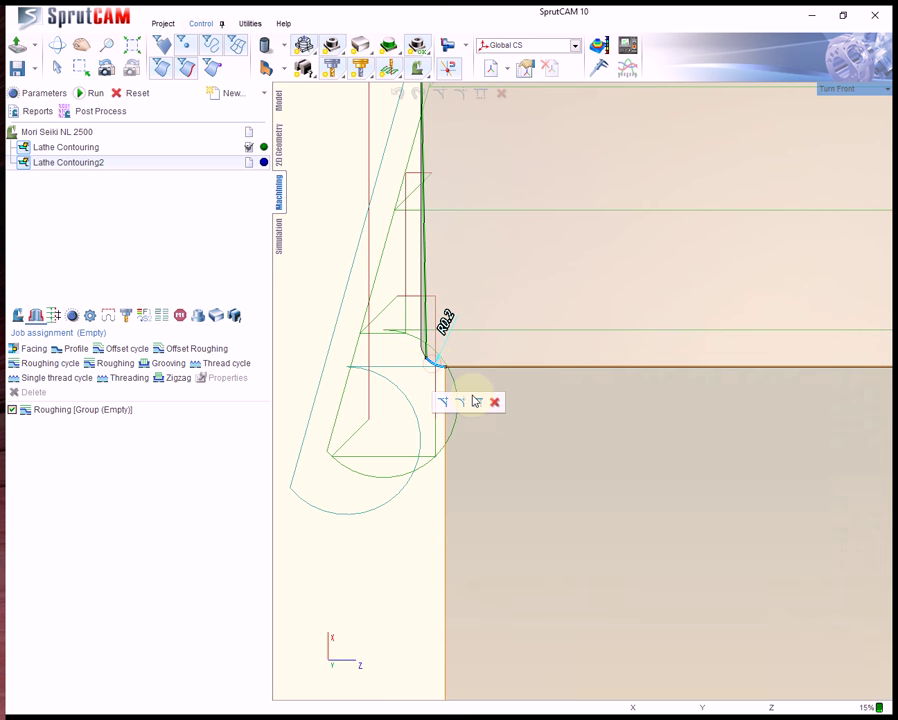
left_click(442, 401)
left_click(88, 92)
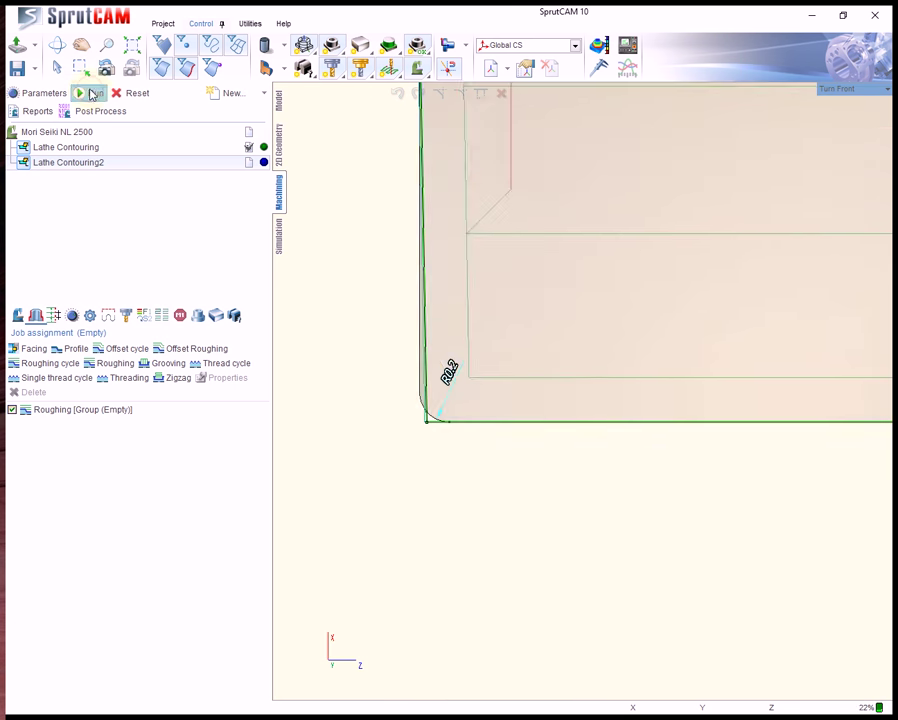
scroll(398, 335, "down", 4)
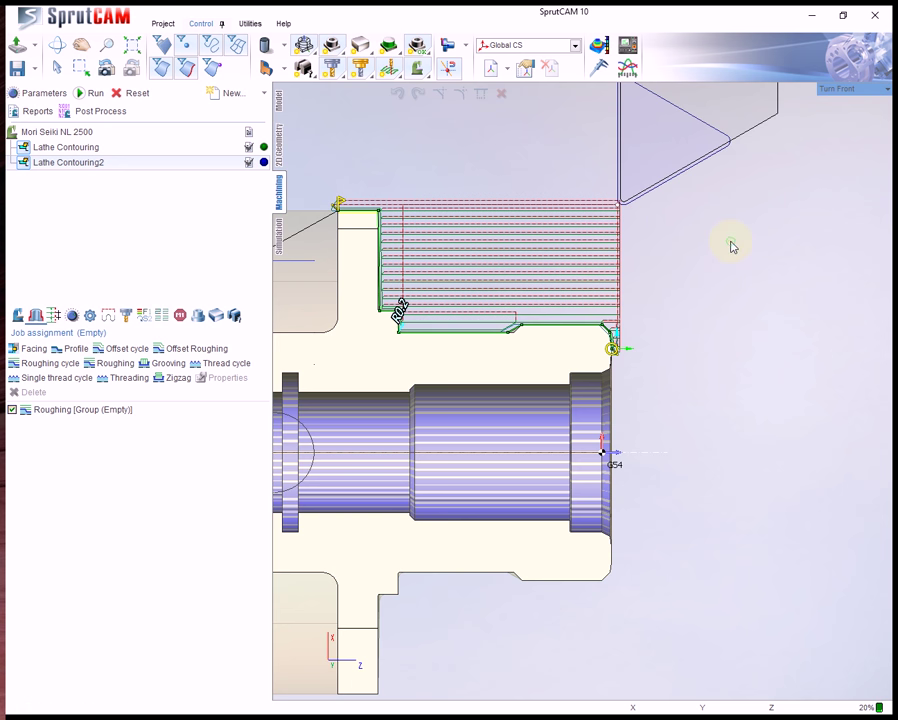
scroll(731, 246, "down", 2)
scroll(493, 361, "up", 2)
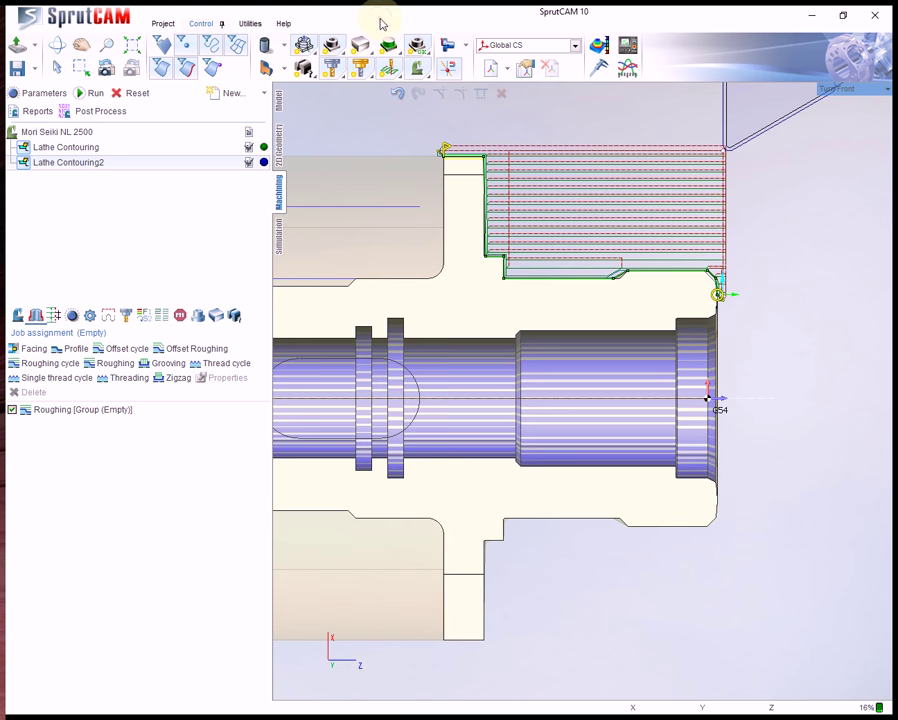
Create a third Lathe Contouring operation and assign it the external threading toolholder R166.4FG-1616-16/R166.0L-16MM01-200.
left_click(267, 95)
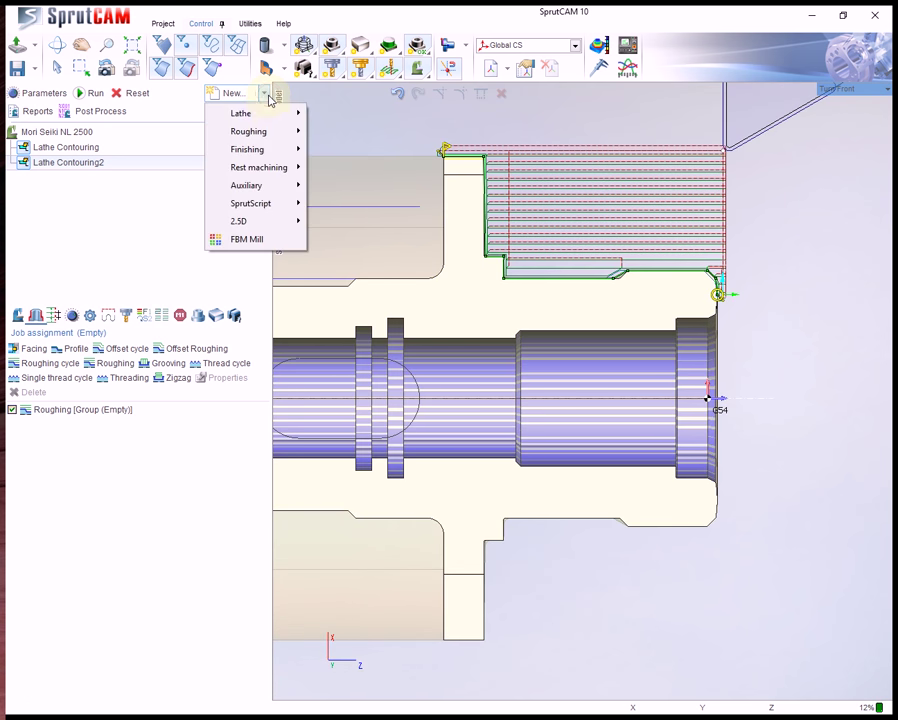
mouse_move(268, 114)
left_click(351, 115)
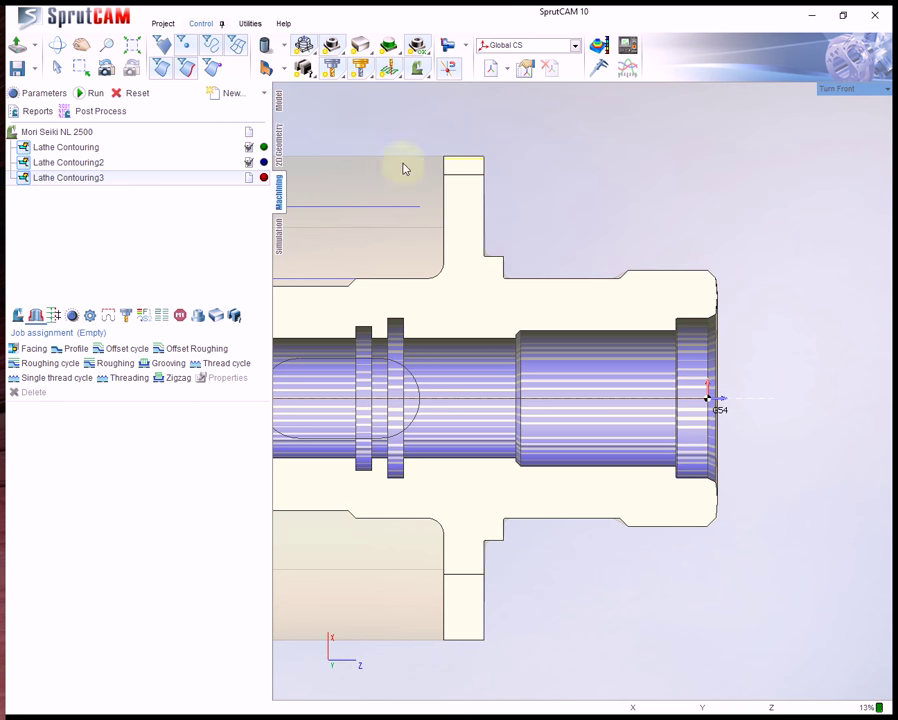
left_click(45, 93)
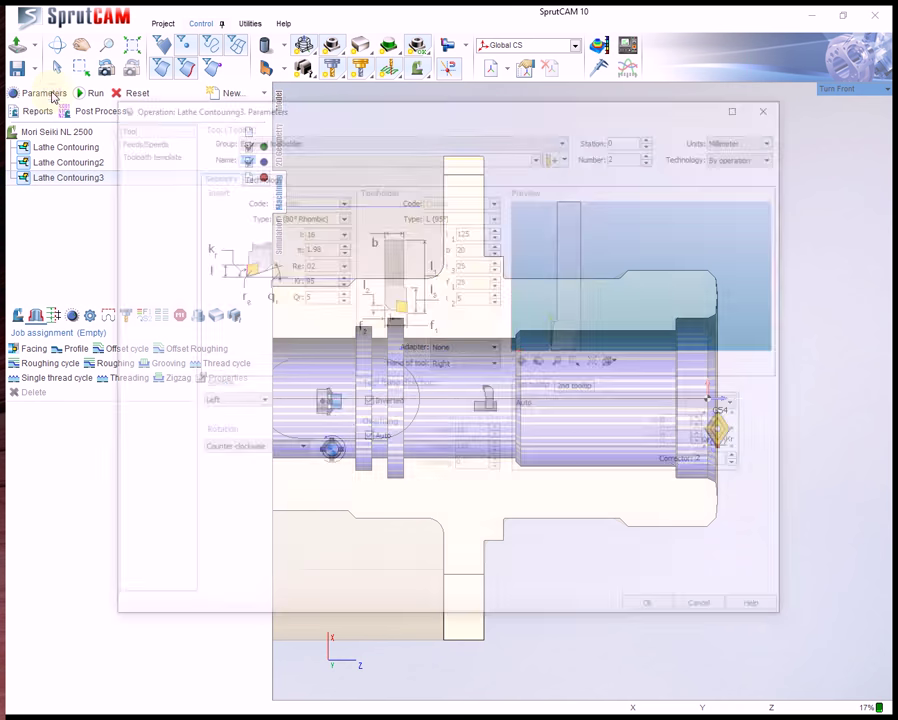
left_click(566, 138)
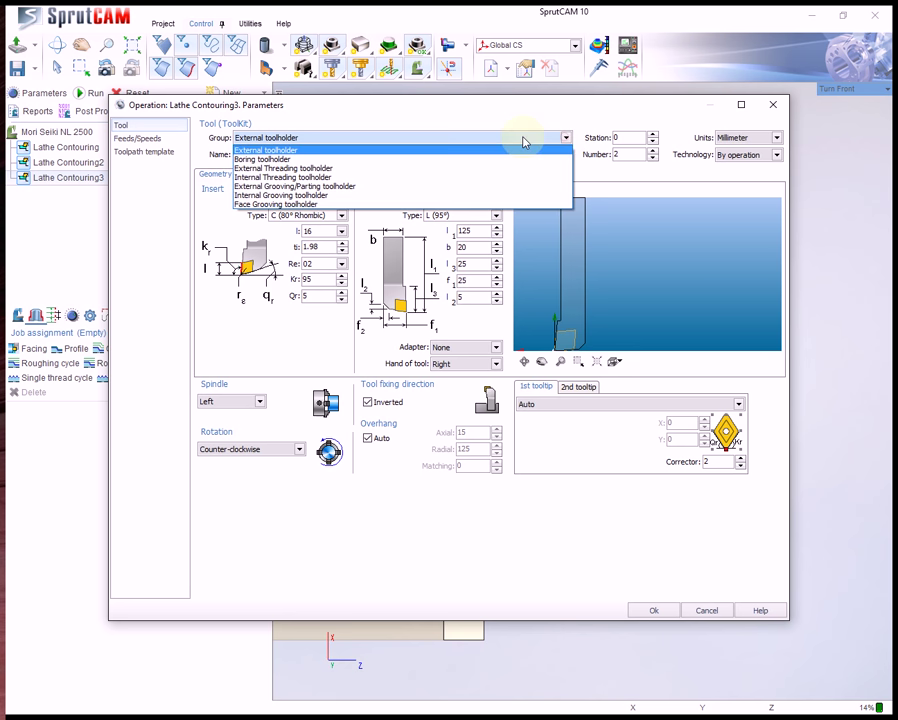
left_click(308, 168)
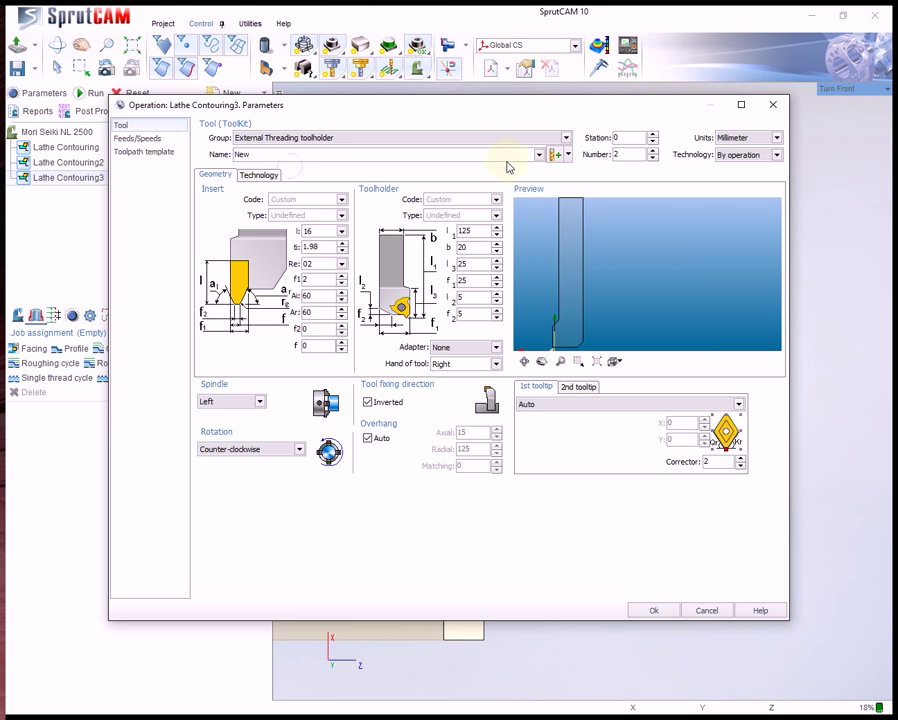
left_click(540, 158)
left_click(485, 176)
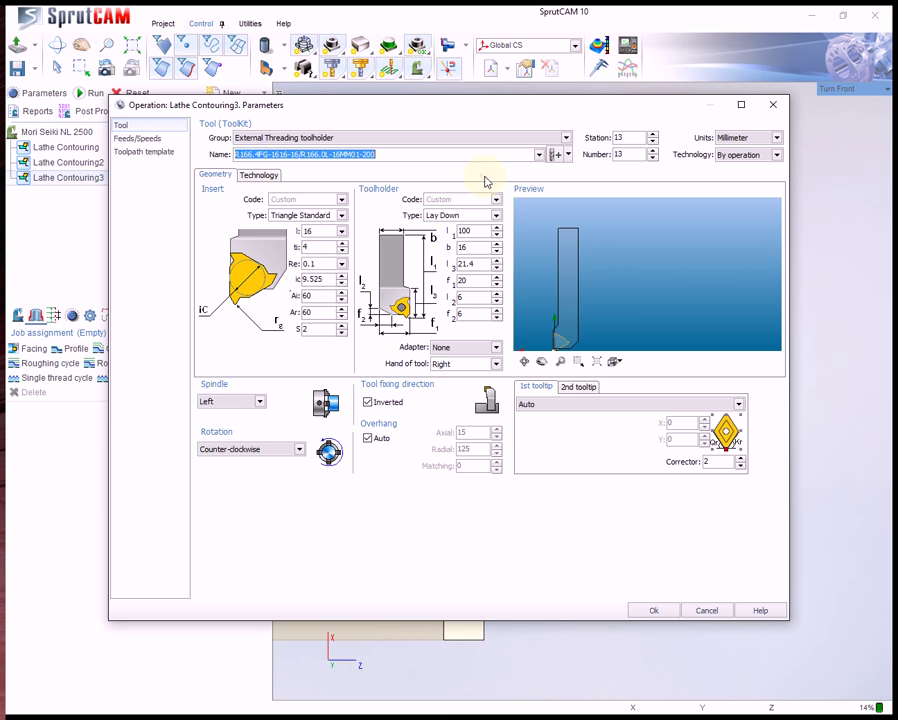
scroll(570, 322, "up", 4)
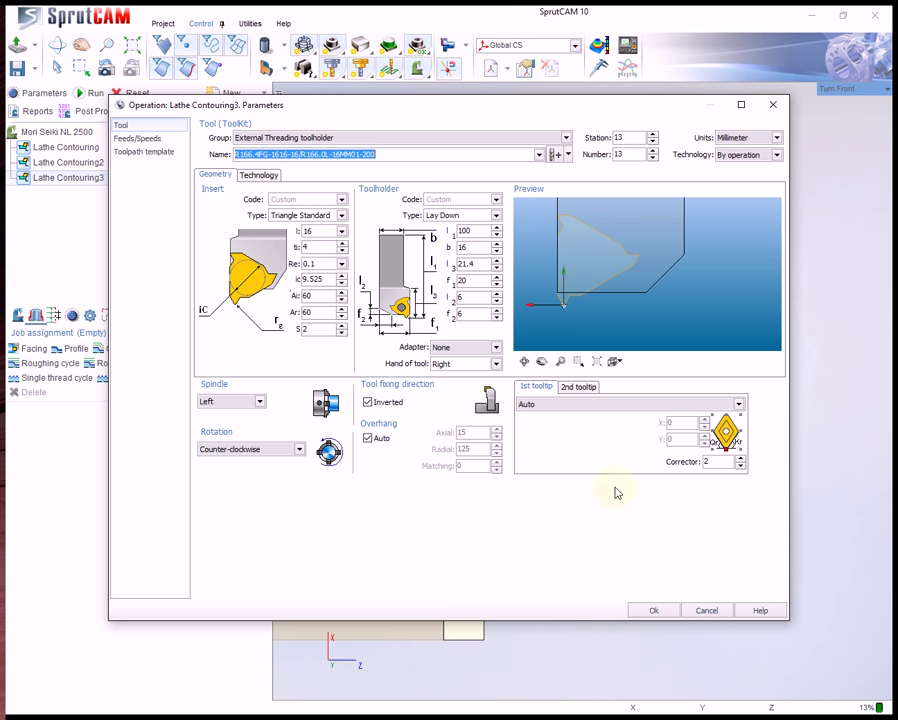
left_click(651, 611)
Add a single thread cycle on the outer cylindrical face at the free end of the part.
scroll(612, 322, "down", 5)
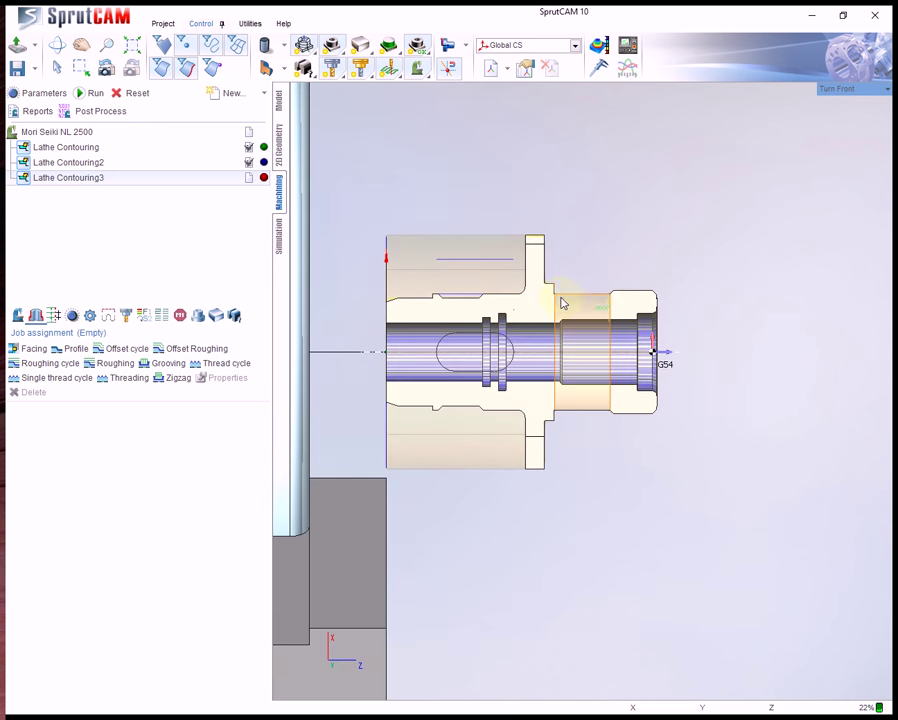
scroll(604, 308, "down", 2)
scroll(569, 431, "up", 6)
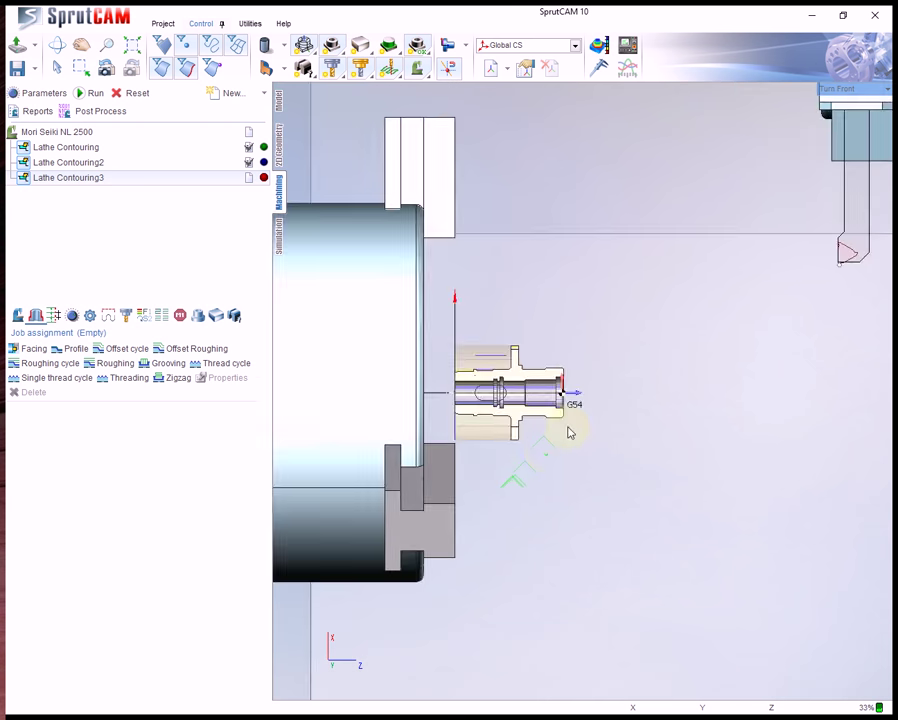
left_click_drag(532, 342, 572, 285)
left_click(331, 45)
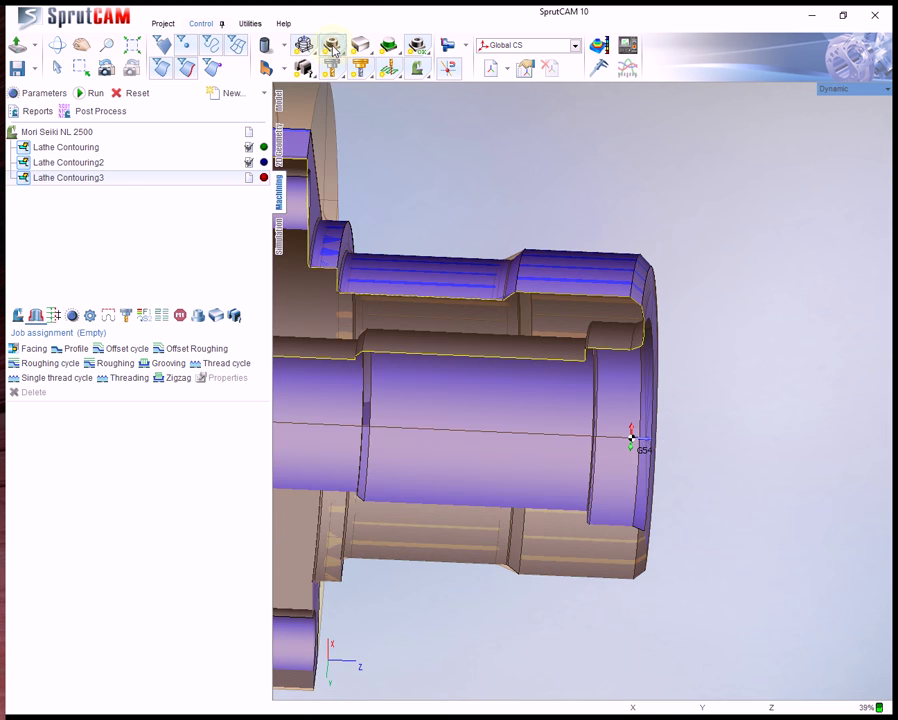
left_click(574, 276)
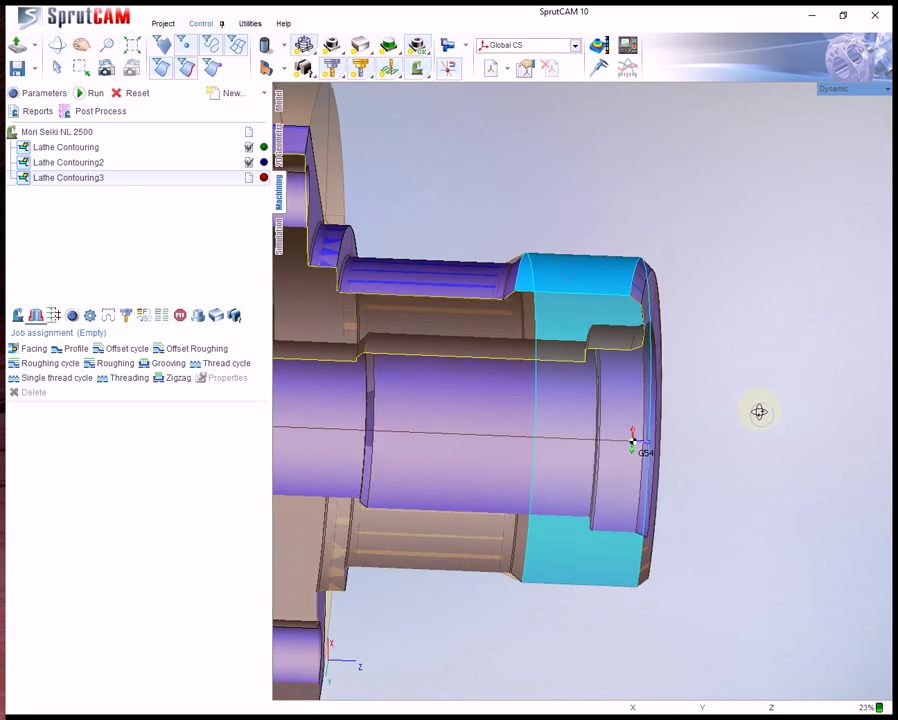
left_click(70, 378)
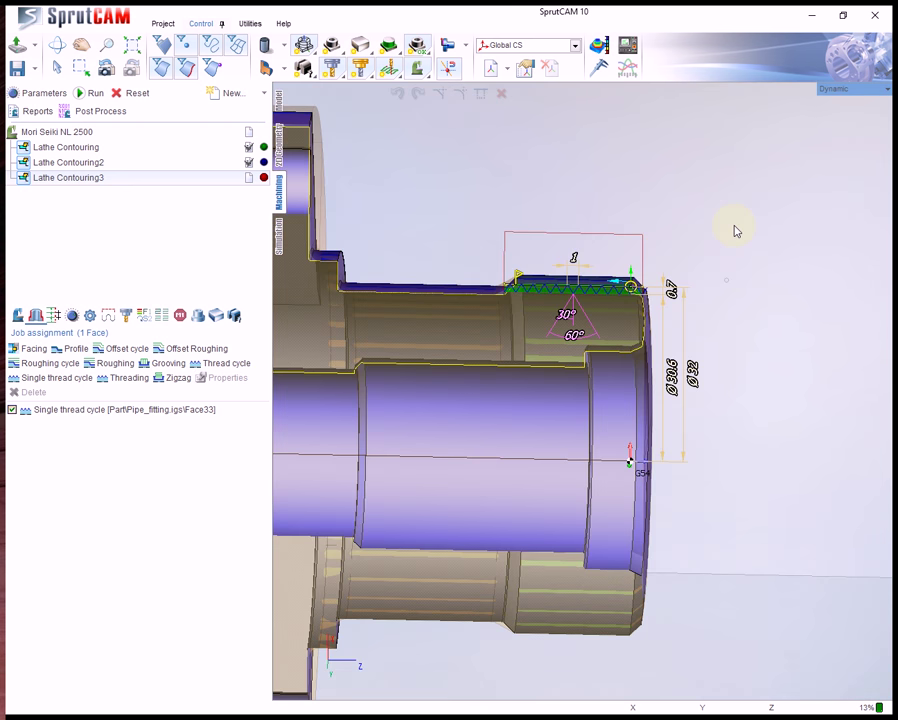
Reduce the thread cycle's retract level to a diameter of 34.6 mm.
scroll(700, 228, "up", 3)
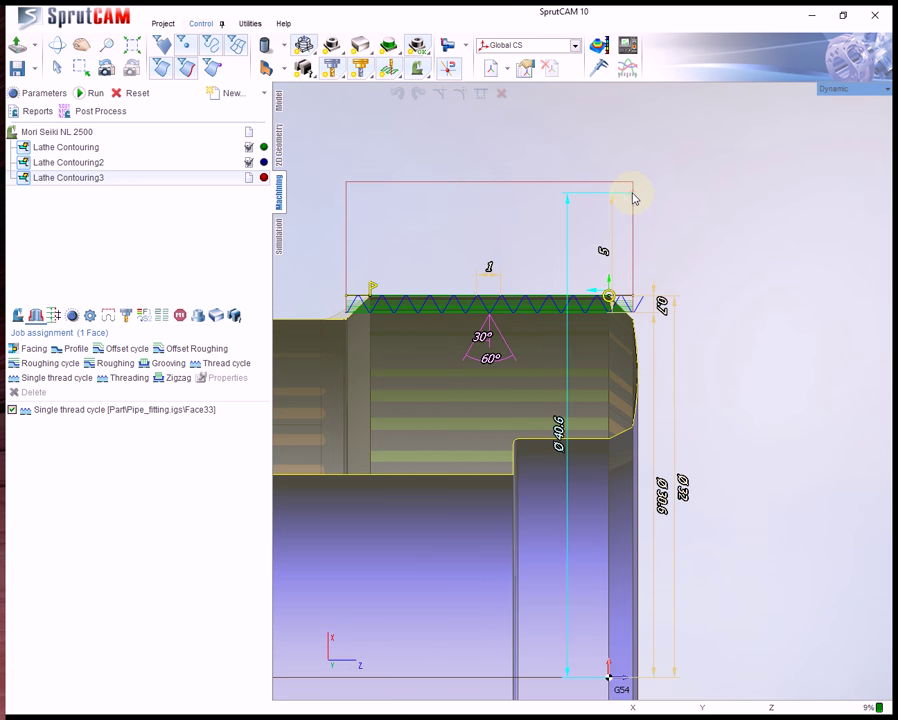
left_click_drag(603, 254, 603, 283)
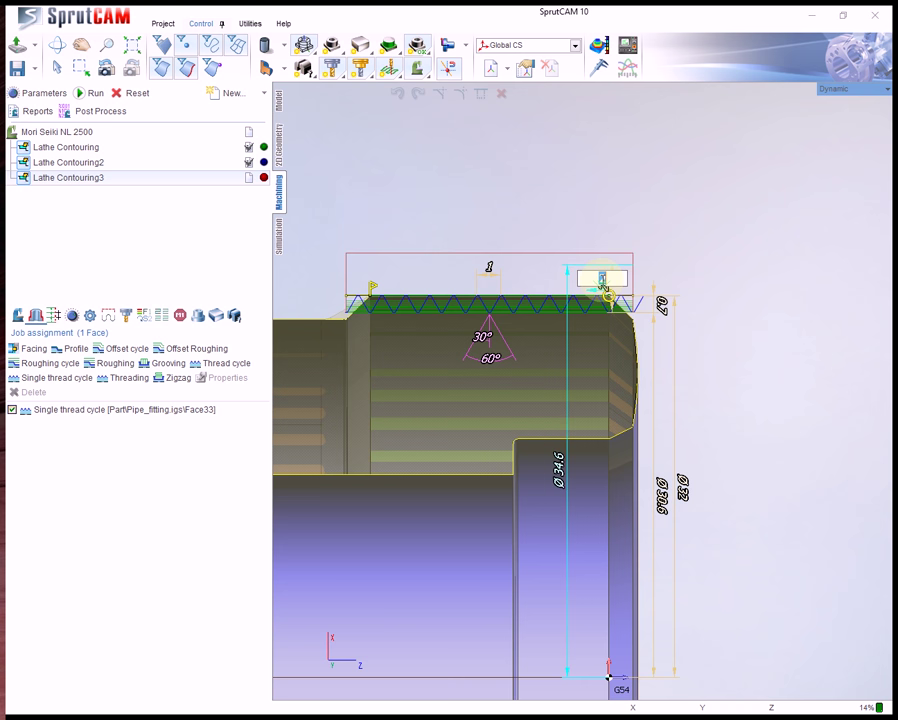
left_click(672, 205)
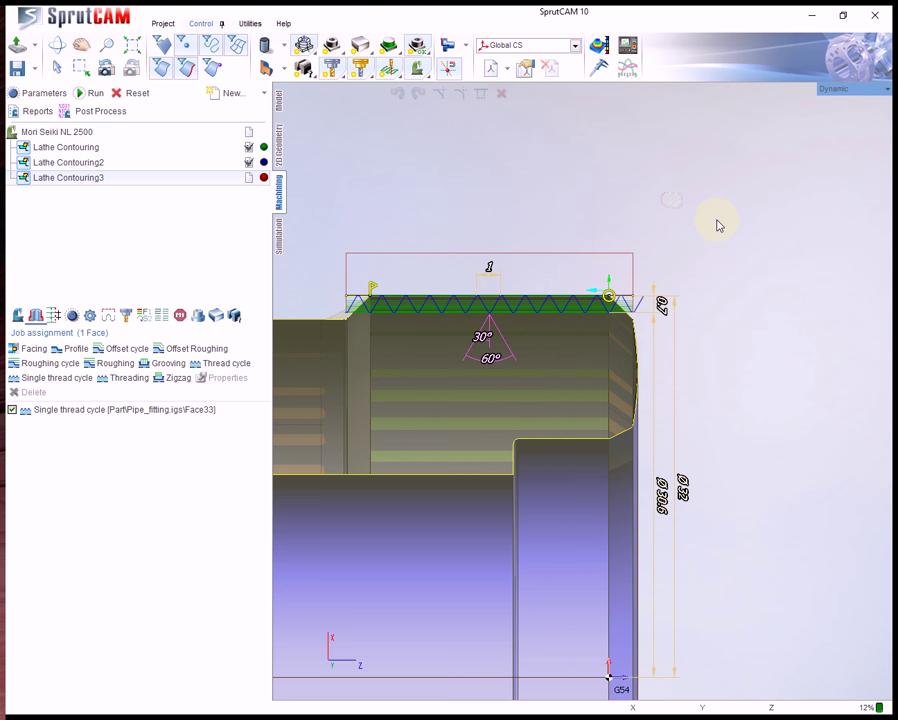
Hide the part model and apply the standard M32x1.5 thread from the thread table to the cycle.
scroll(717, 225, "down", 1)
scroll(461, 310, "up", 1)
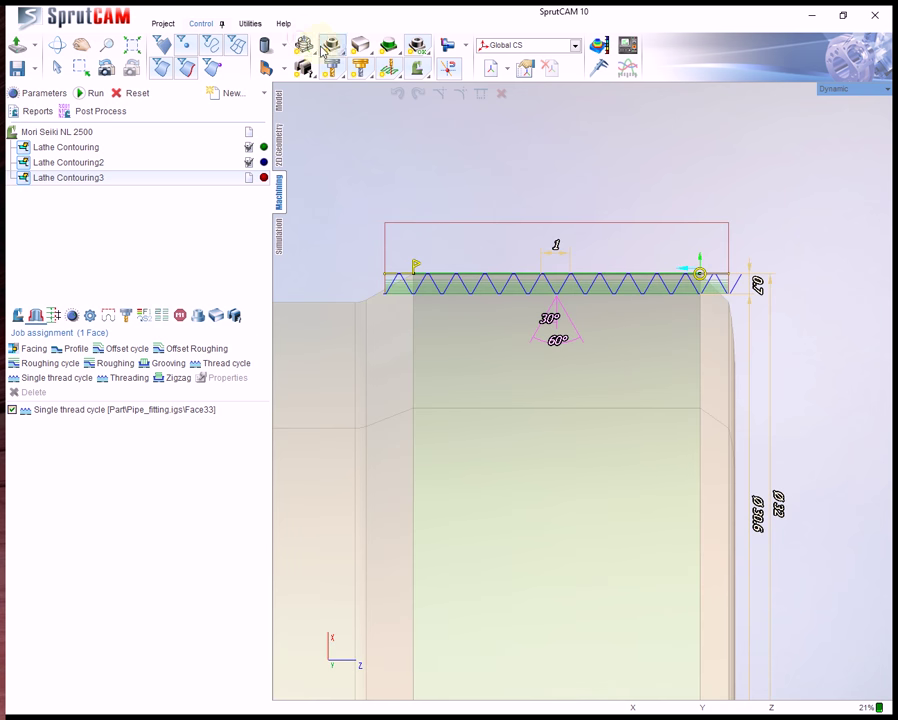
left_click(455, 296)
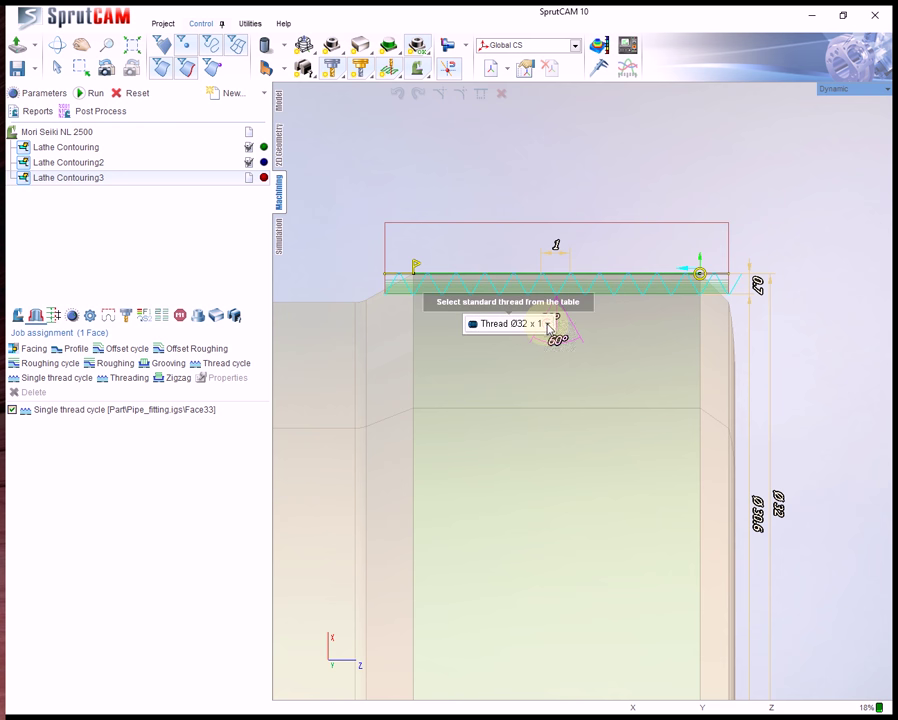
left_click(547, 325)
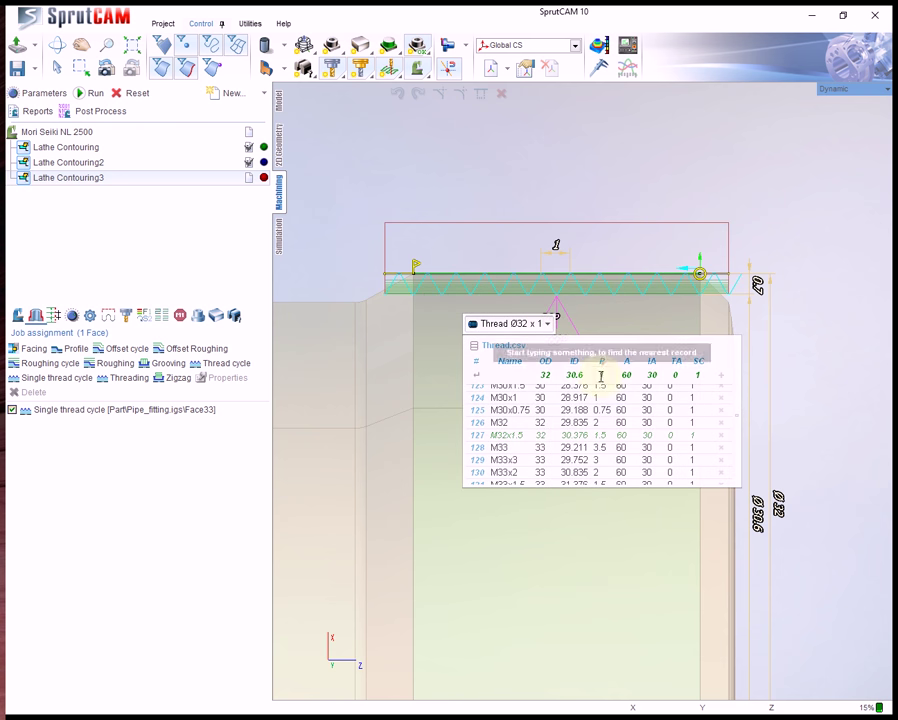
left_click(507, 436)
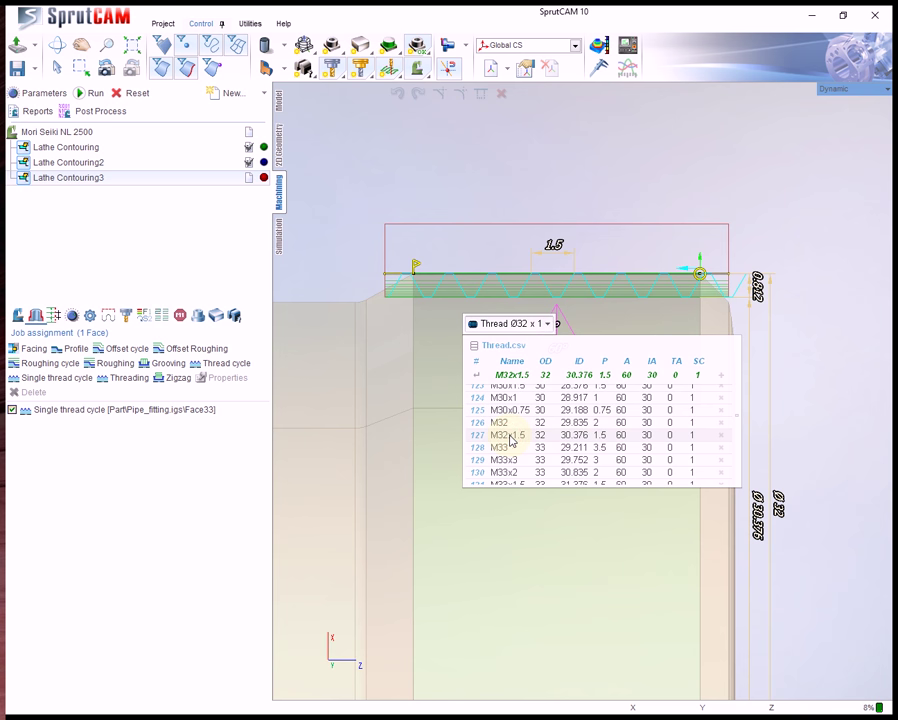
Accept the M32x1.5 thread and calculate the toolpath of the third Lathe Contouring operation.
left_click(628, 163)
left_click(90, 93)
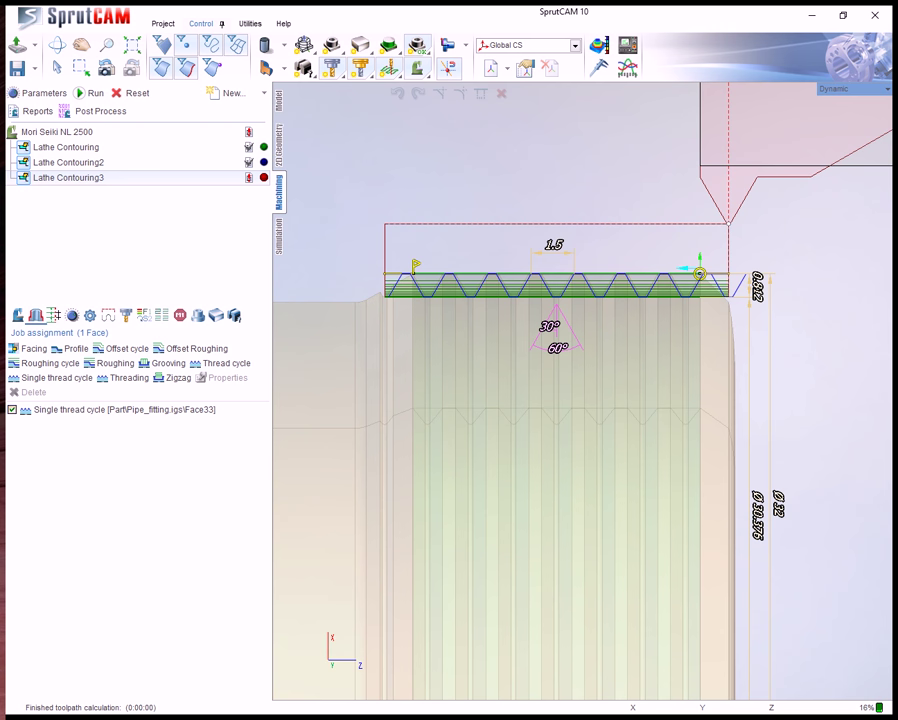
left_click(582, 177)
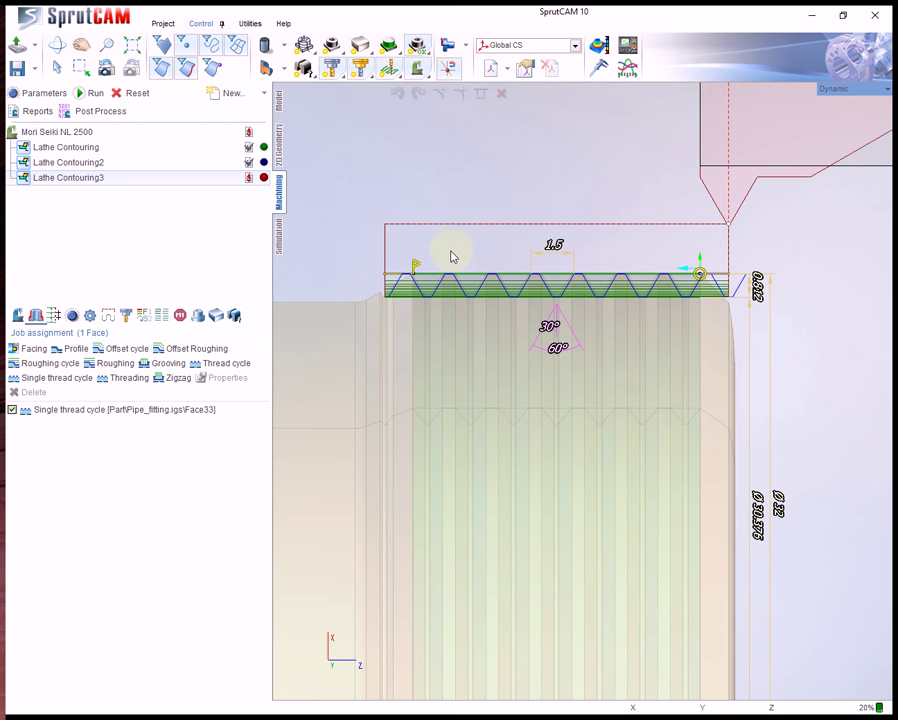
Replace the cycle's thread with the standard M32 from the thread table and recalculate the toolpath.
mouse_move(442, 286)
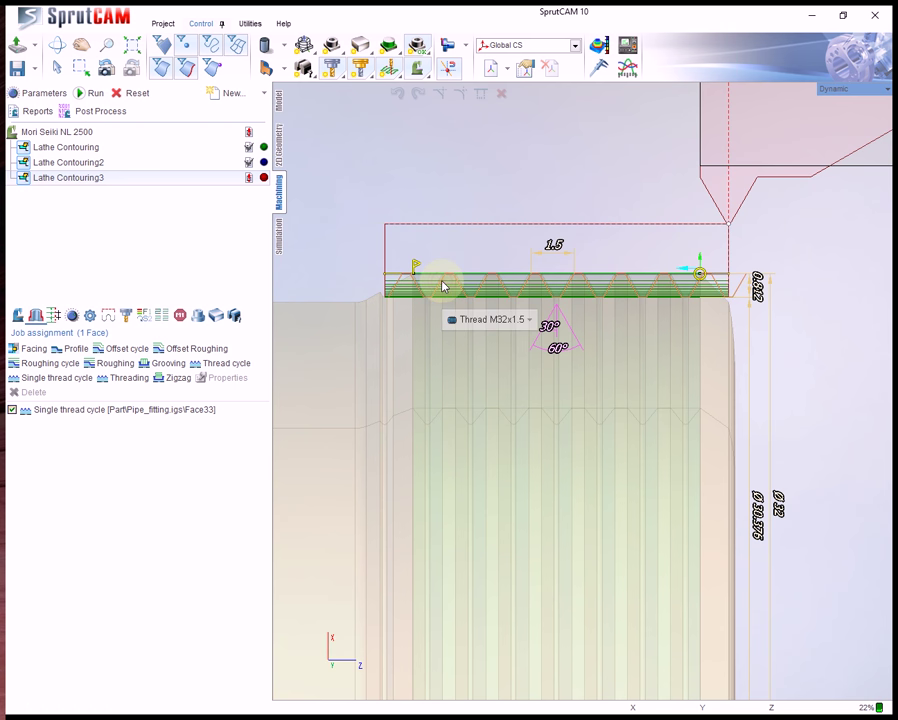
left_click(516, 320)
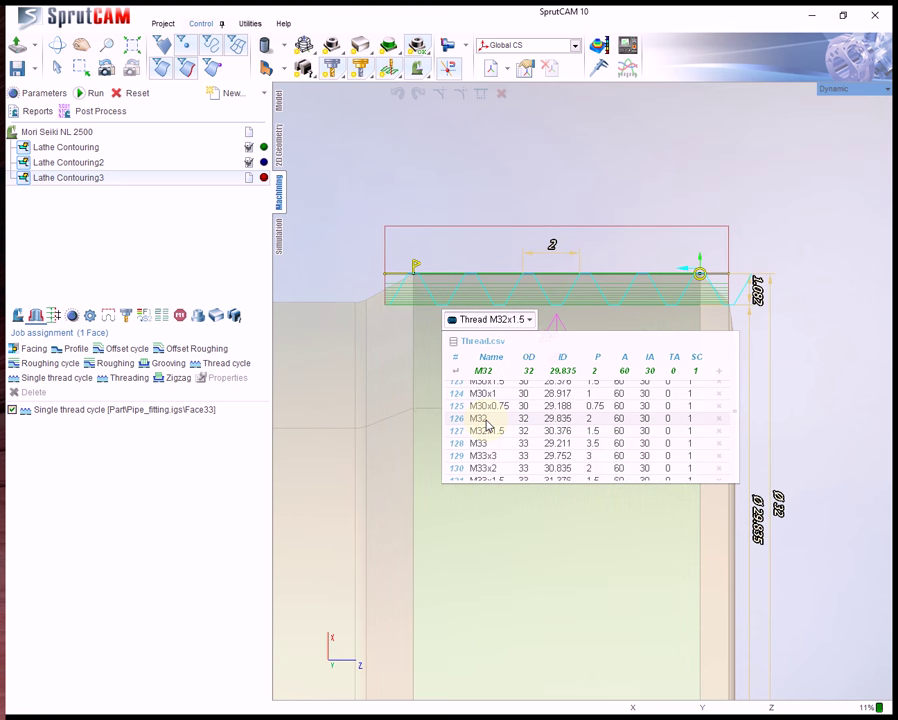
left_click(517, 163)
left_click(95, 94)
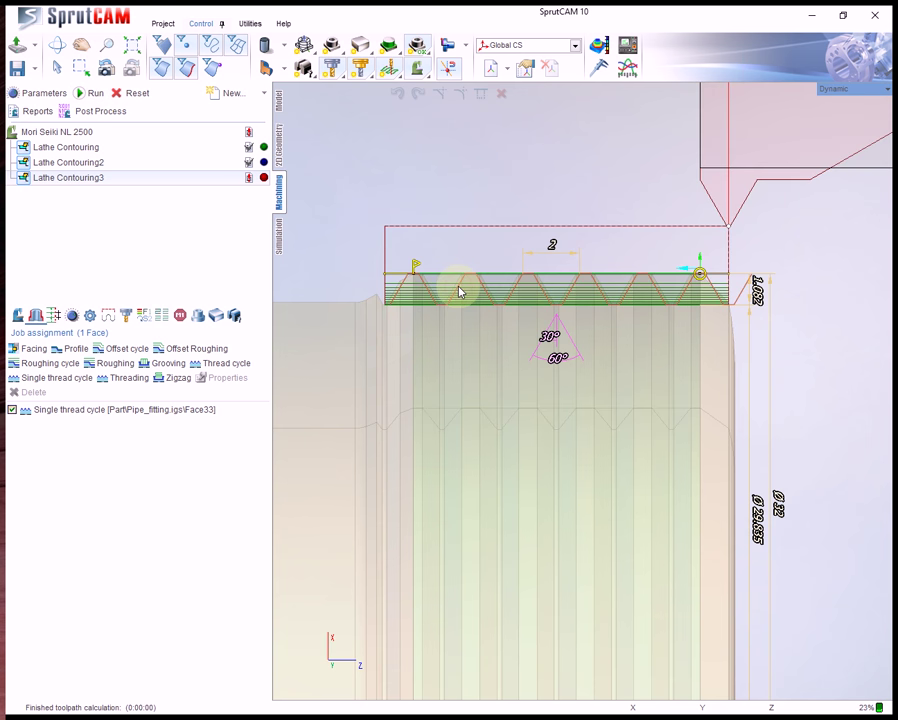
mouse_move(457, 291)
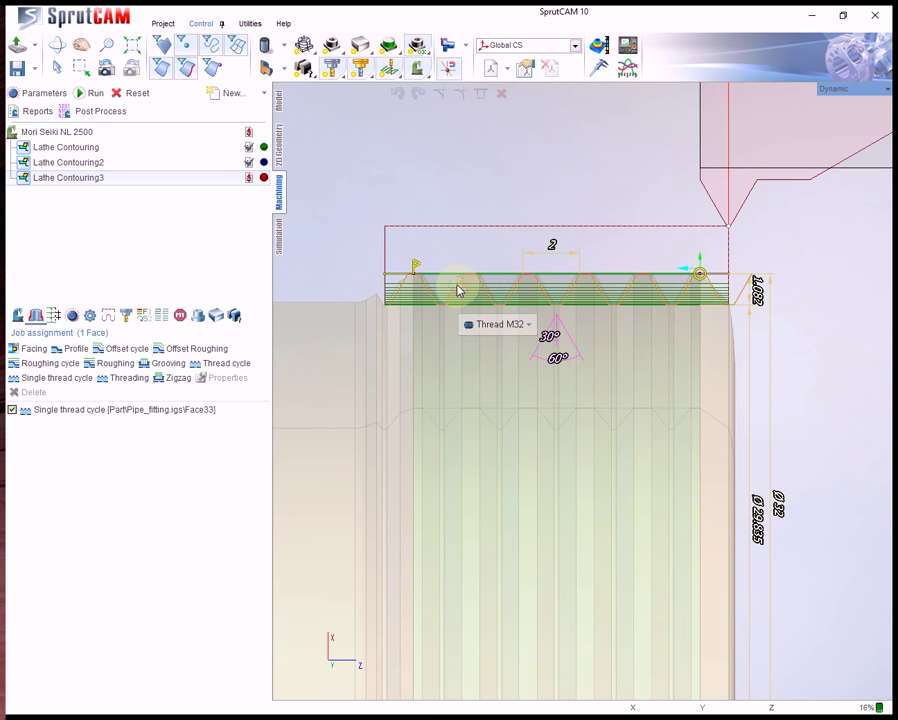
left_click(524, 325)
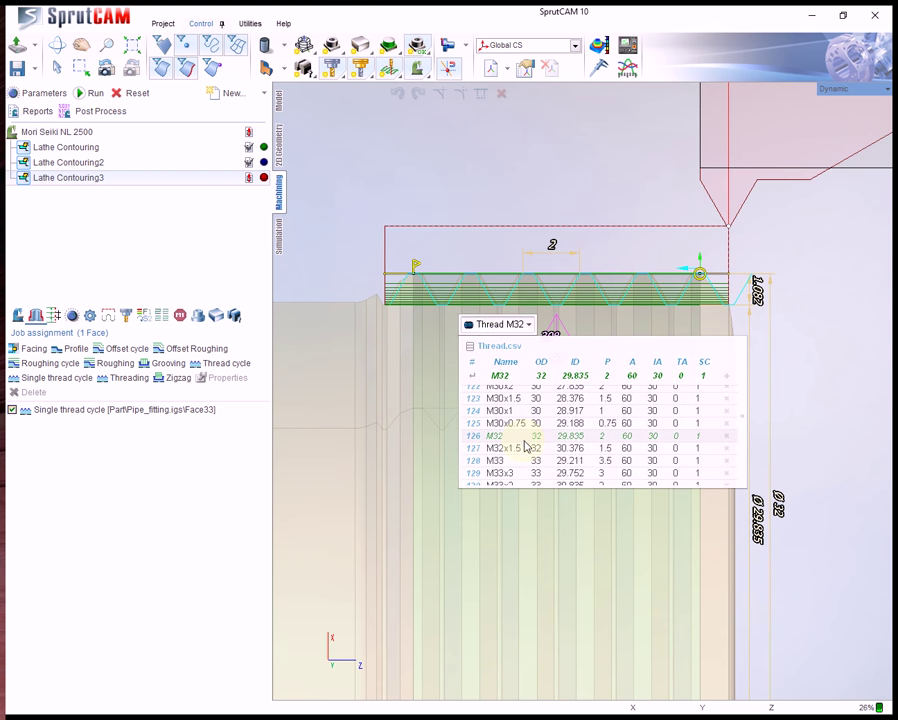
left_click(511, 145)
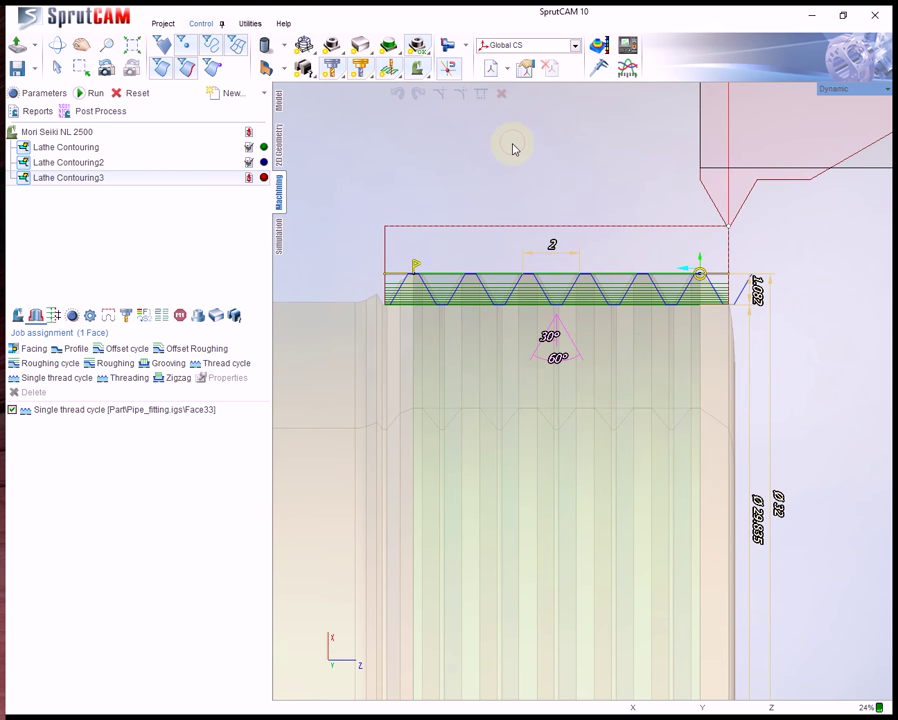
Set the thread's pitch to 1.8 mm and its outer diameter to 32.2 mm.
double_click(556, 247)
type("1.8")
key("Return")
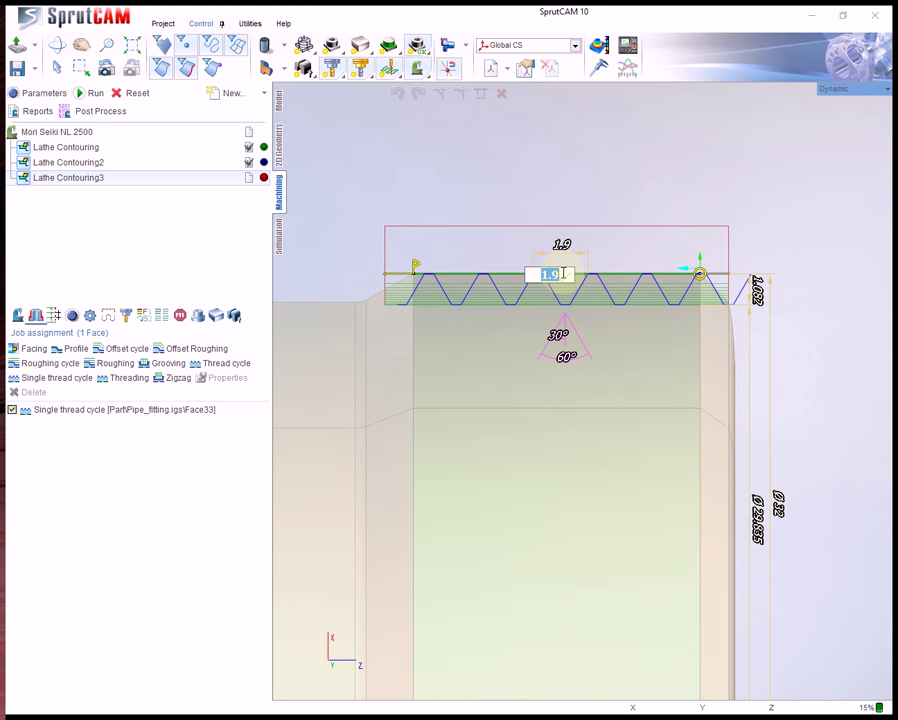
left_click(563, 152)
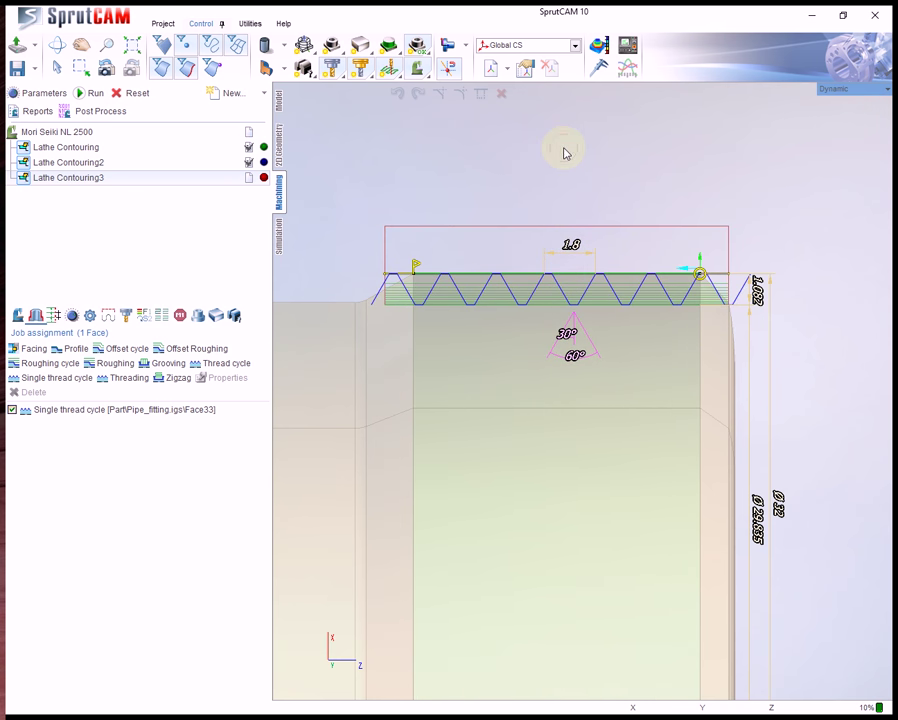
double_click(781, 512)
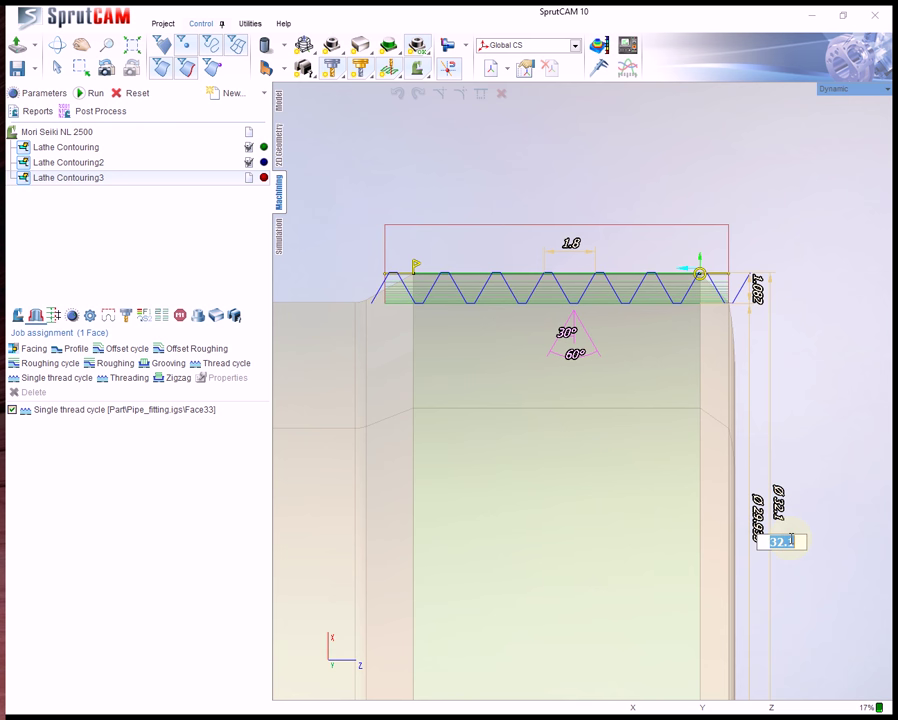
type("32.2")
key("Return")
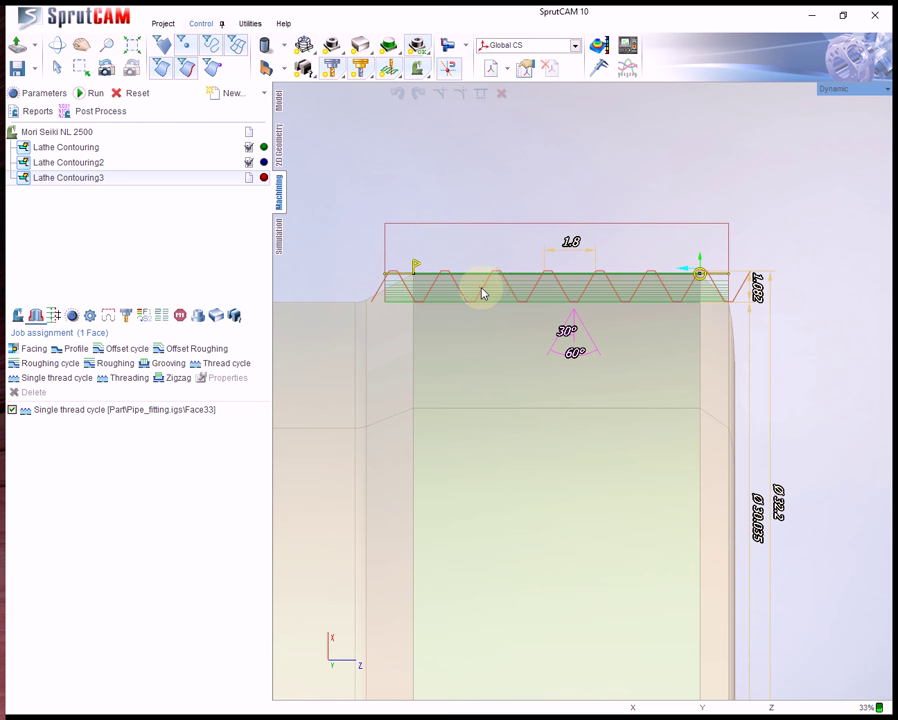
Save the modified thread as M32 h7 in Thread.csv, apply it to the cycle, and recalculate the toolpath.
left_click(537, 330)
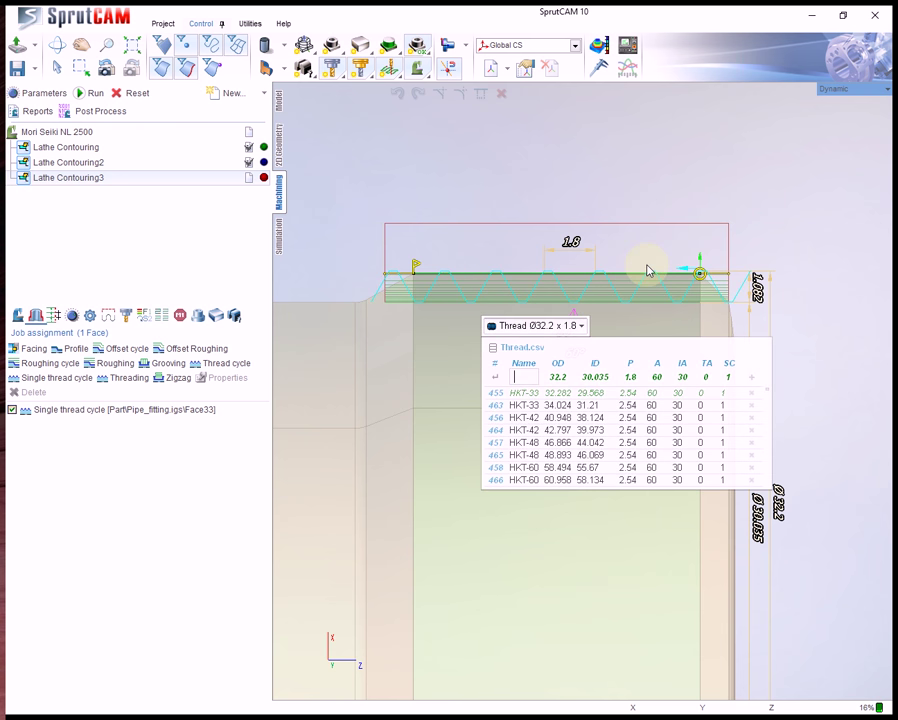
type("M33")
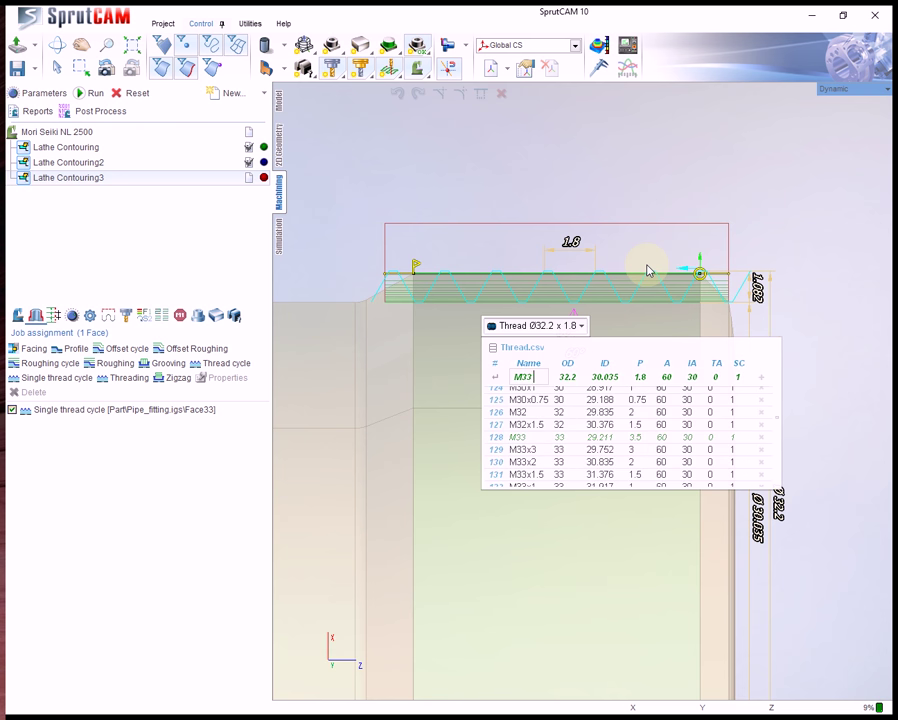
type("x")
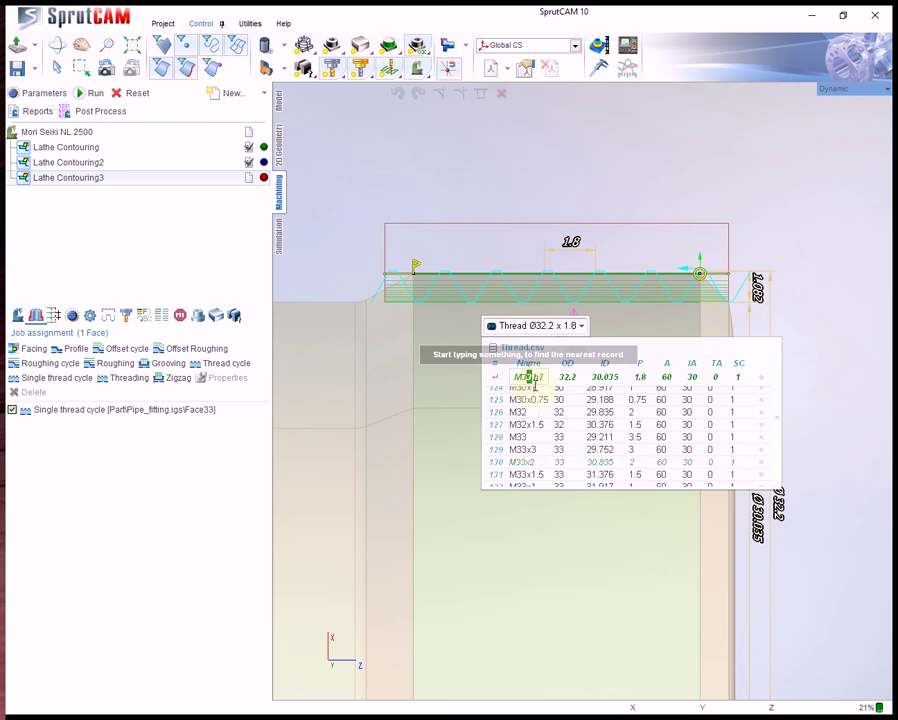
type("2")
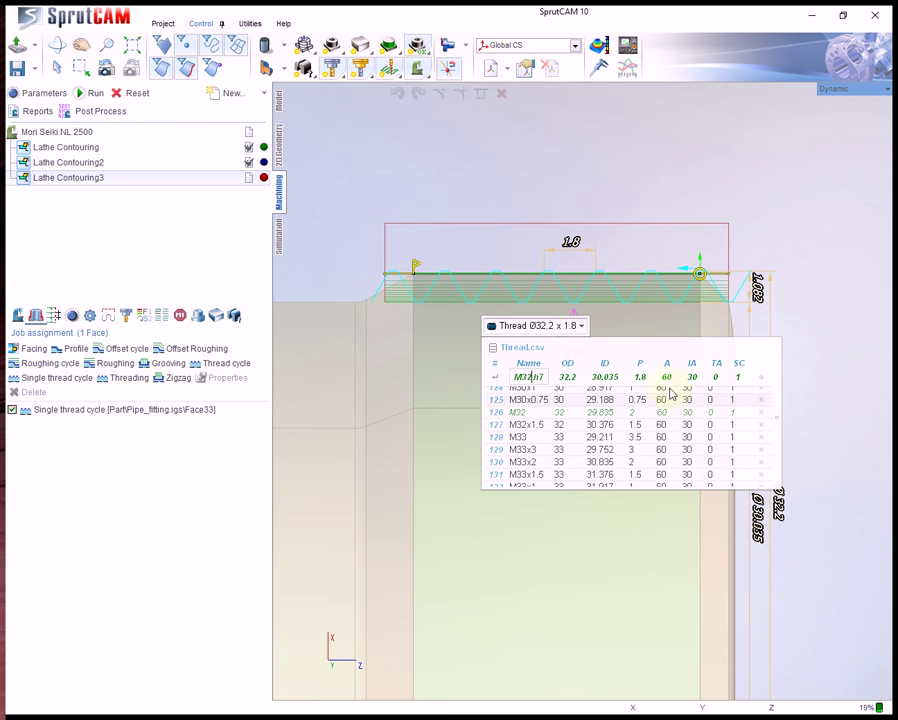
left_click(764, 380)
left_click(535, 440)
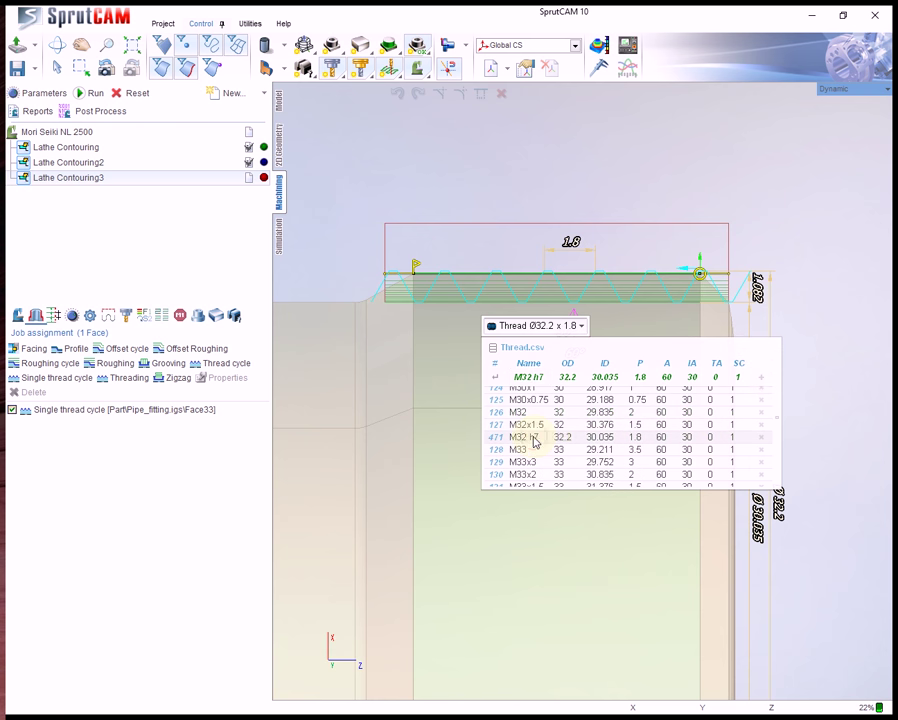
left_click(638, 178)
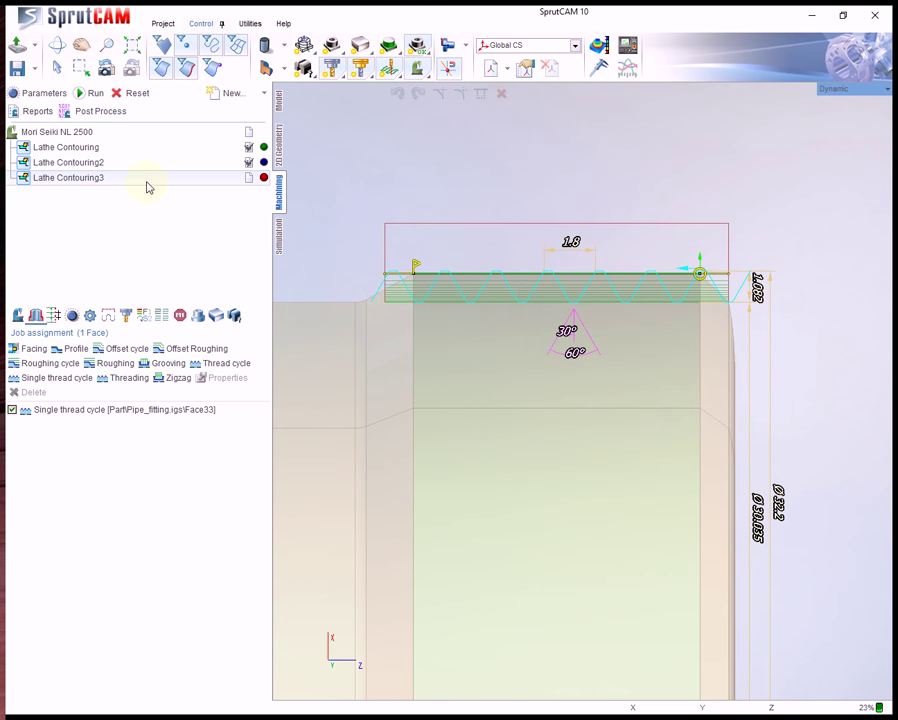
left_click(86, 93)
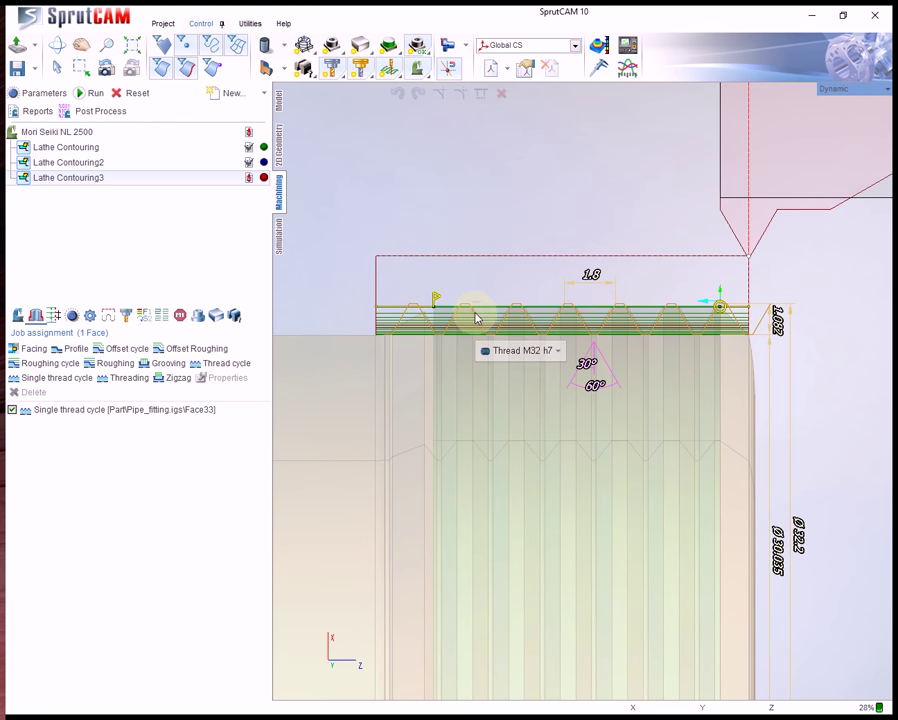
Create a thread library file named MyThreads.csv and add the current M32 h7 thread to it.
left_click(545, 353)
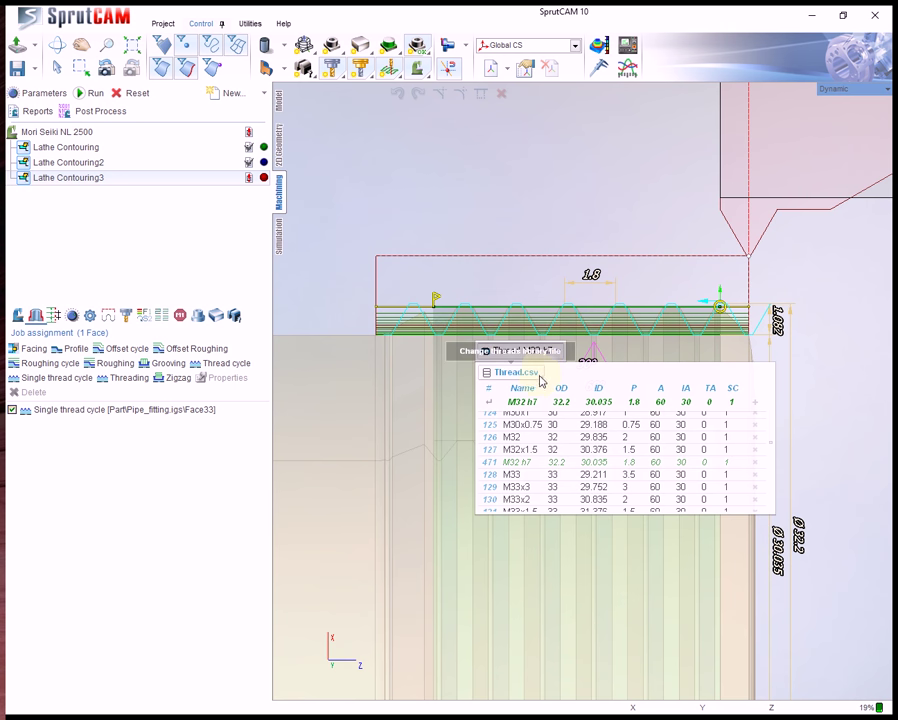
left_click(535, 375)
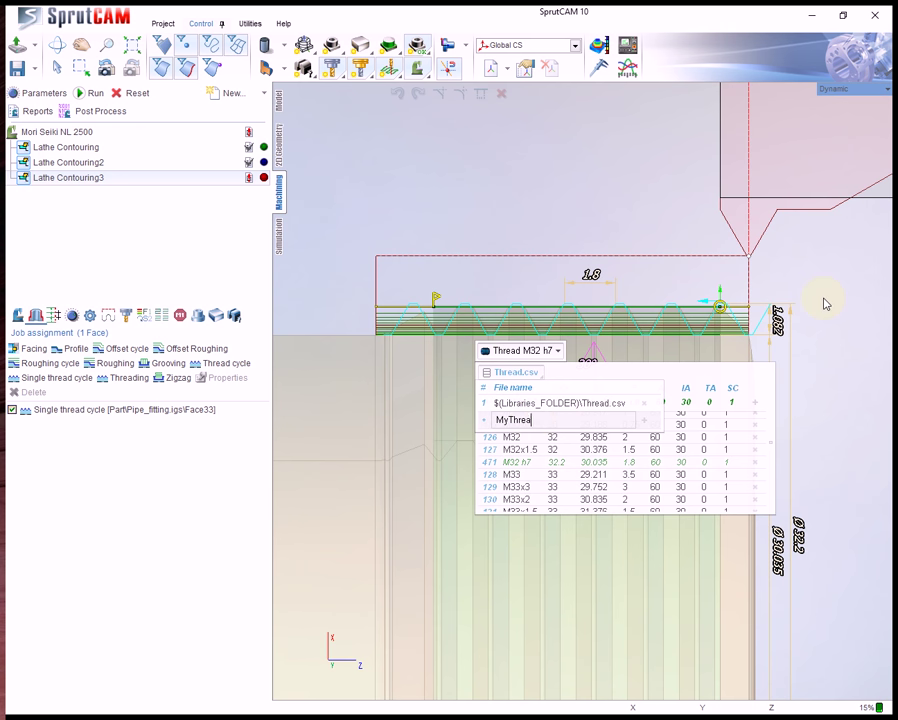
key("Return")
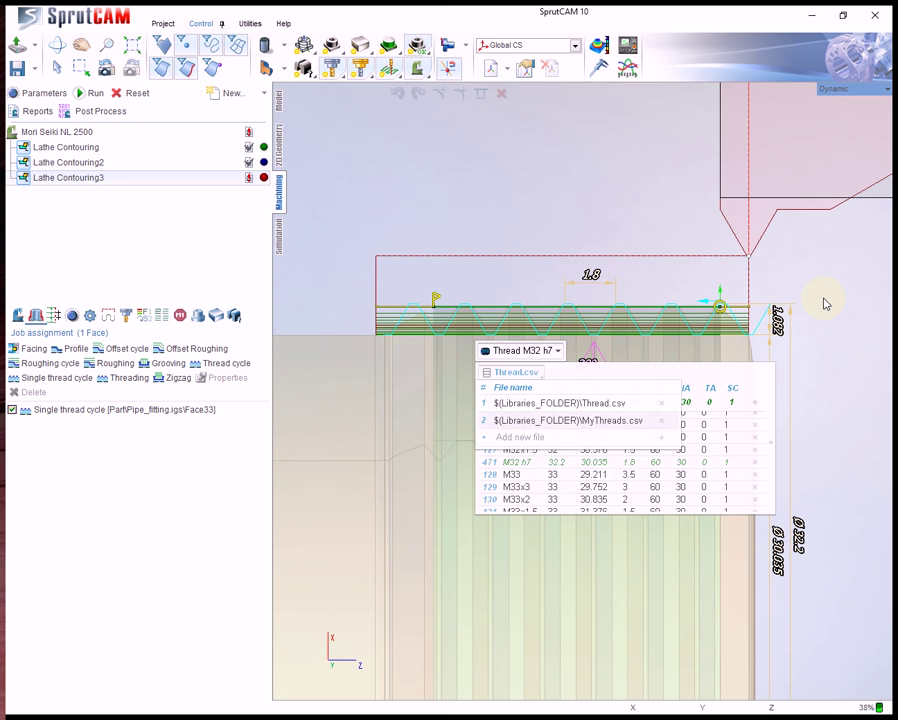
left_click(598, 423)
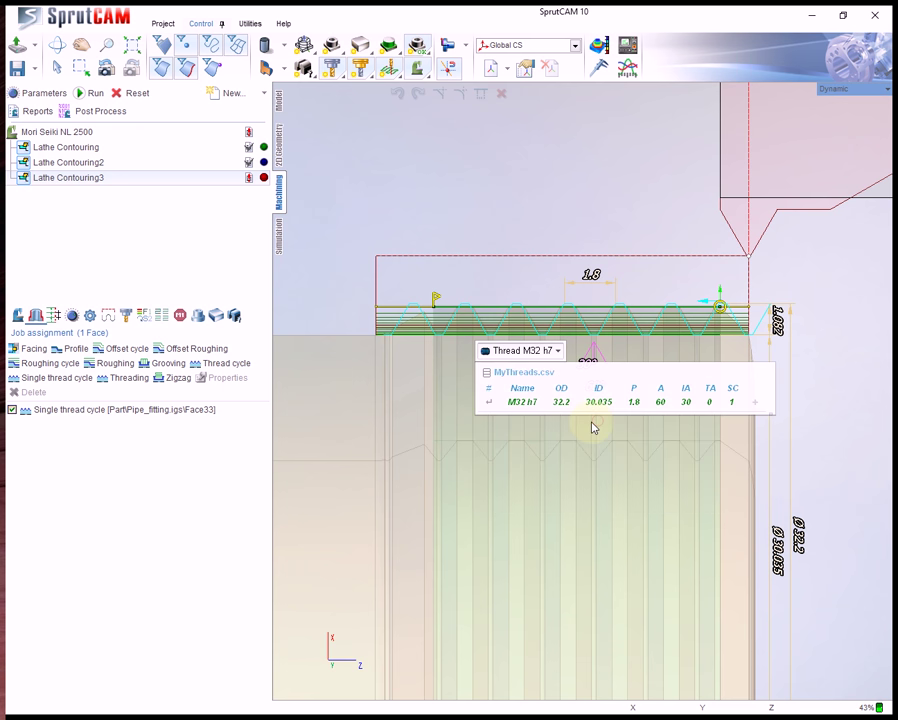
left_click(756, 405)
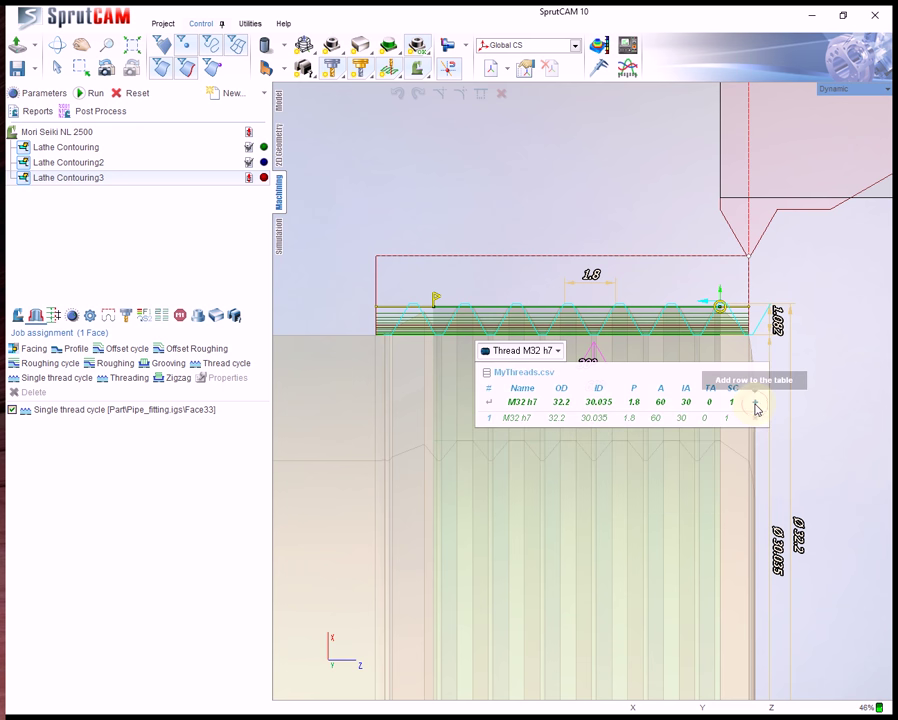
Apply the standard M32x1.5 thread from Thread.csv to the cycle and add it to the MyThreads.csv library.
left_click(552, 373)
left_click(548, 402)
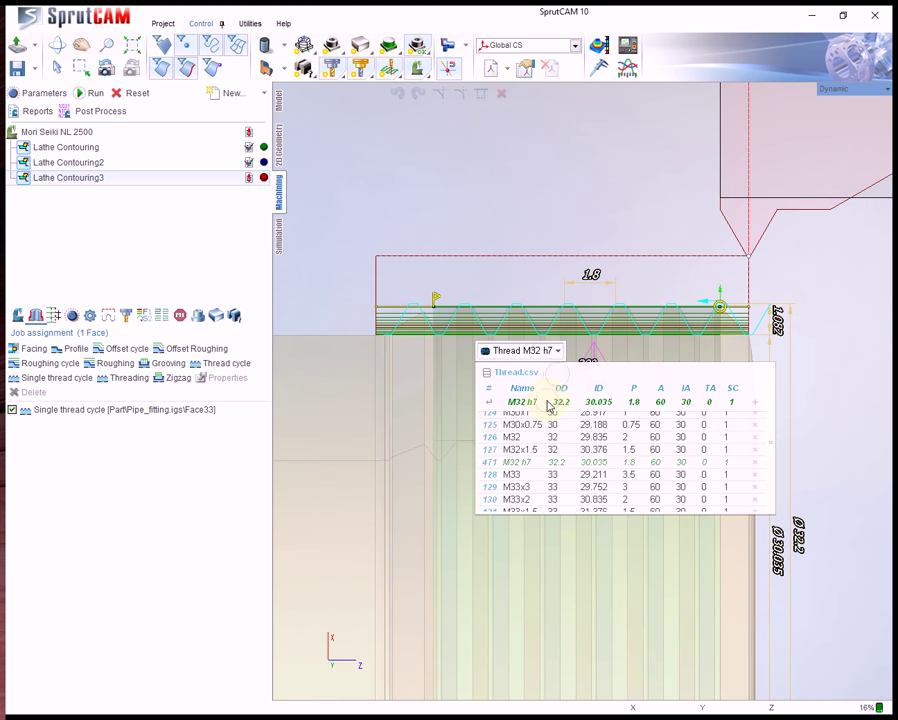
left_click(525, 451)
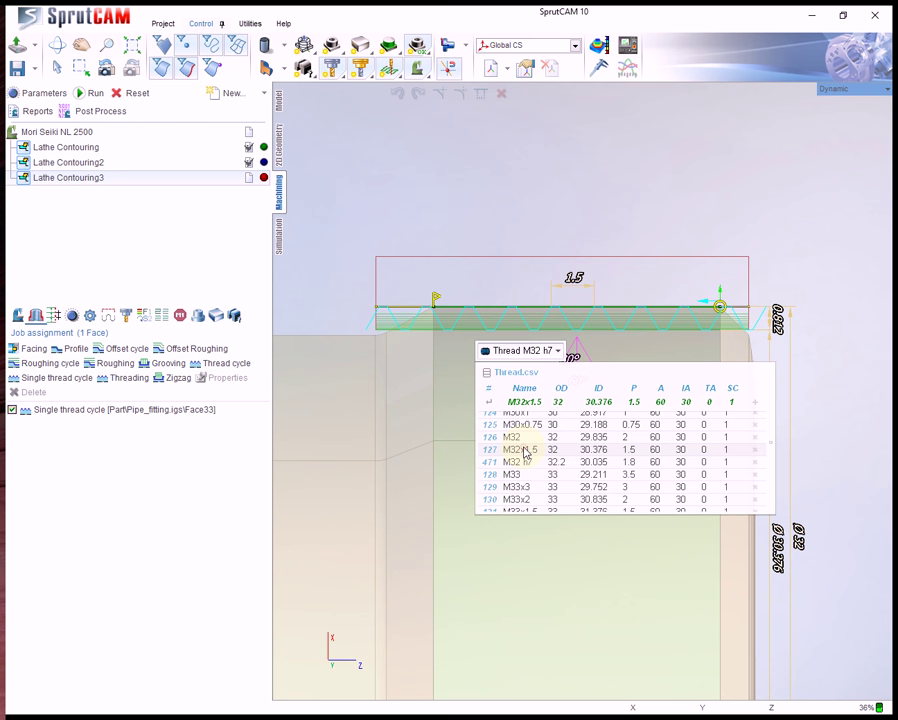
left_click(543, 378)
left_click(555, 419)
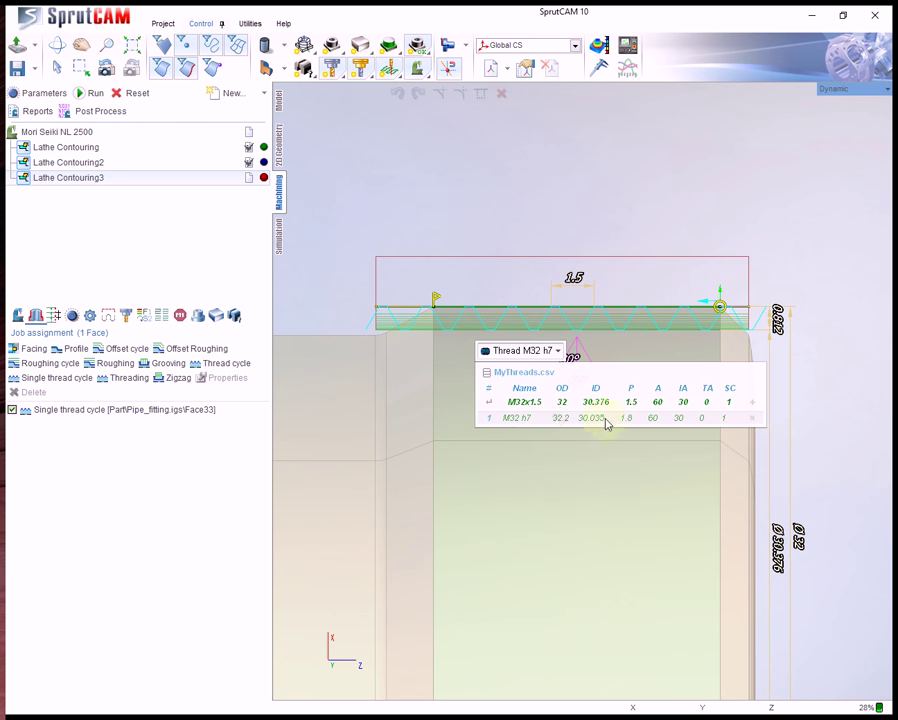
left_click(755, 407)
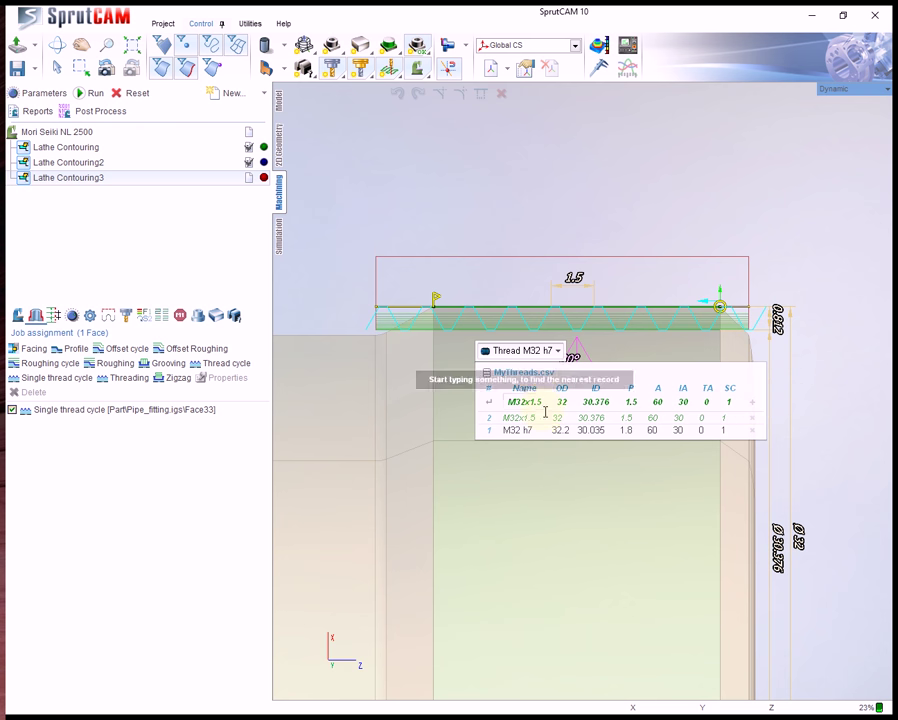
left_click(821, 329)
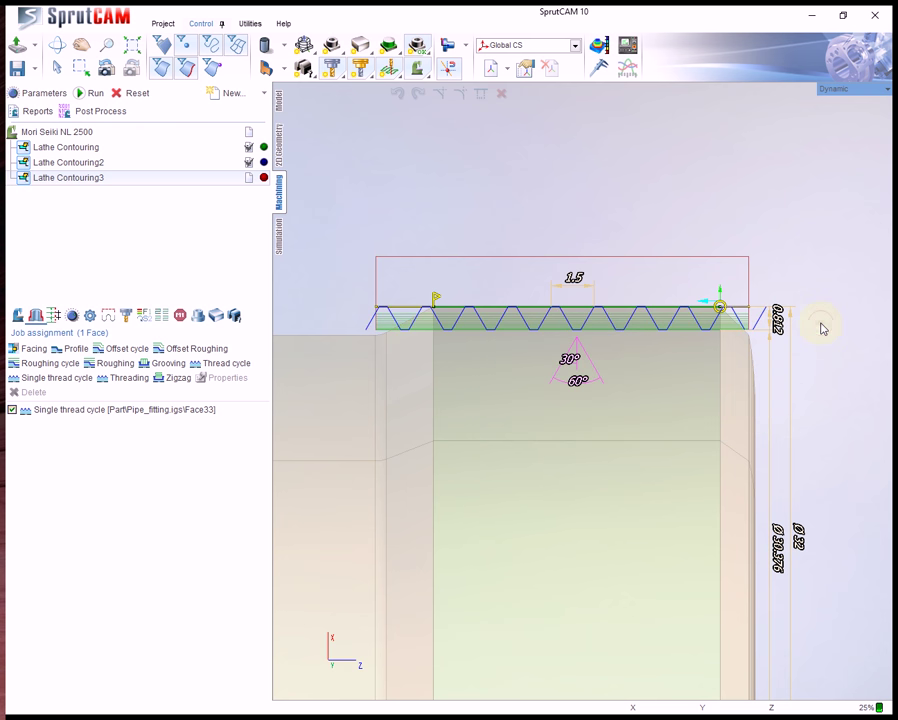
mouse_move(592, 324)
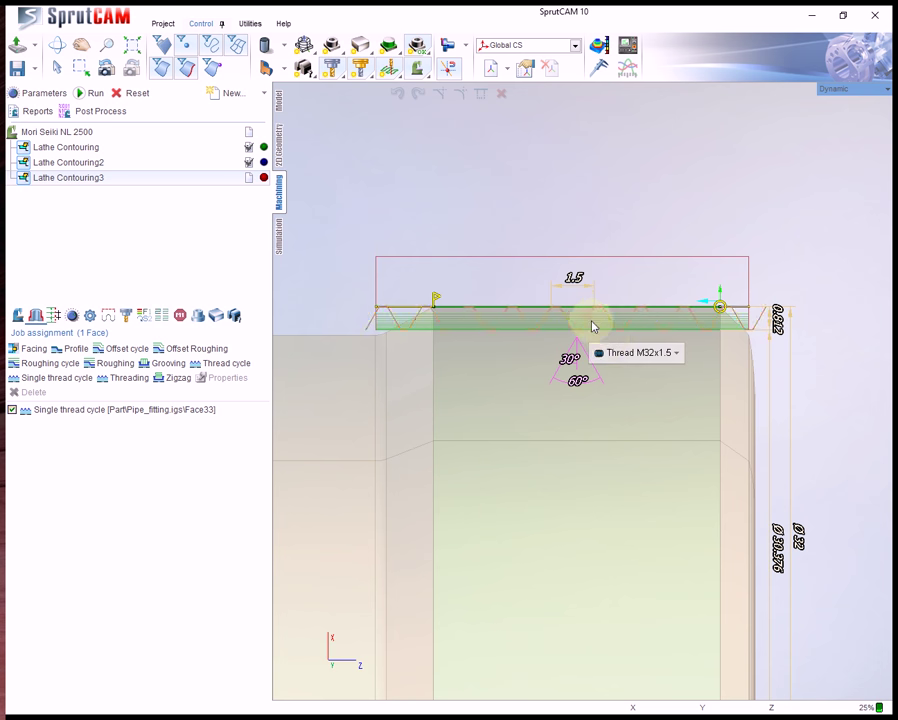
left_click(675, 354)
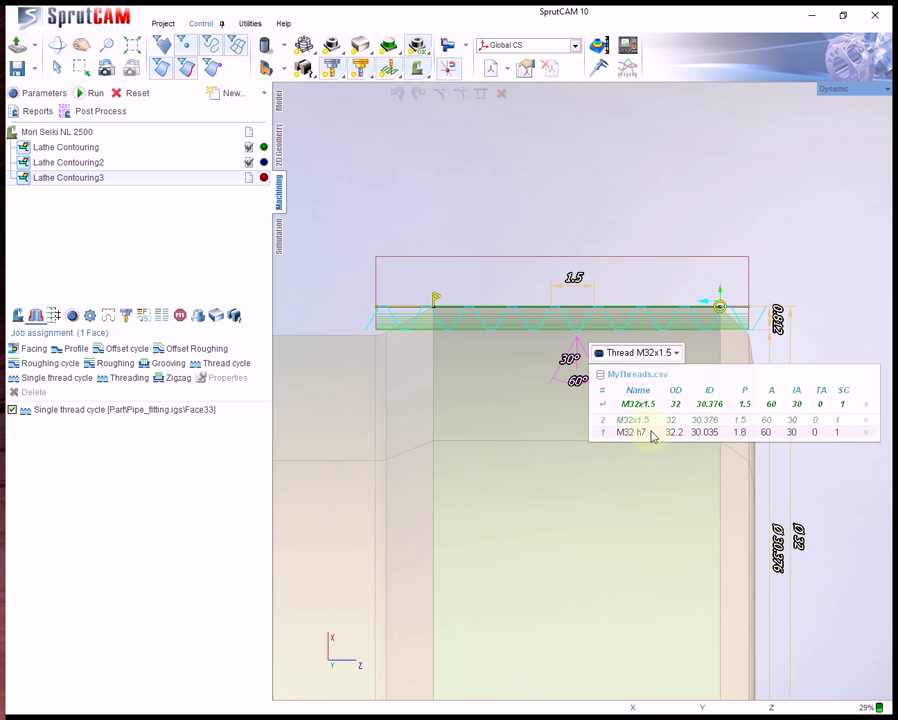
left_click(792, 222)
Set the outer diameter of the M32x1.5 thread to 30 mm.
scroll(617, 182, "down", 1)
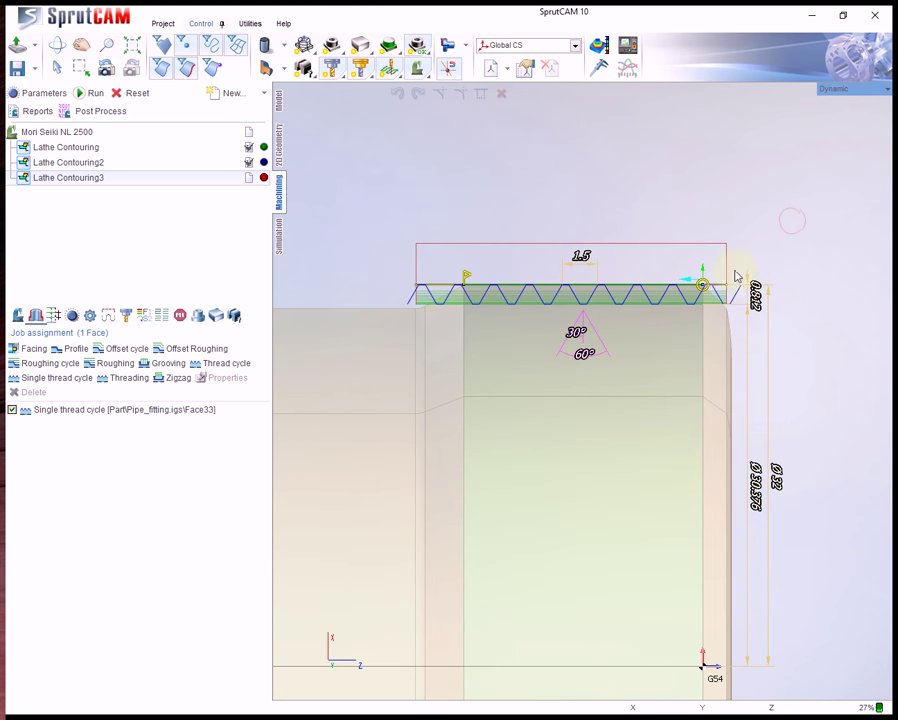
double_click(778, 486)
left_click(784, 510)
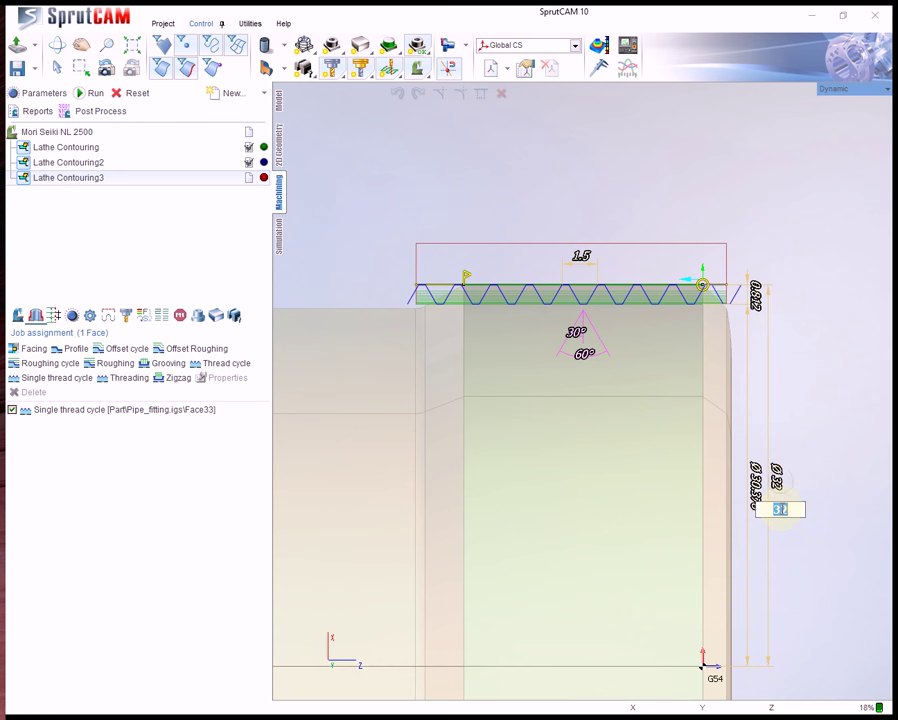
type("1")
scroll(781, 510, "down", 1)
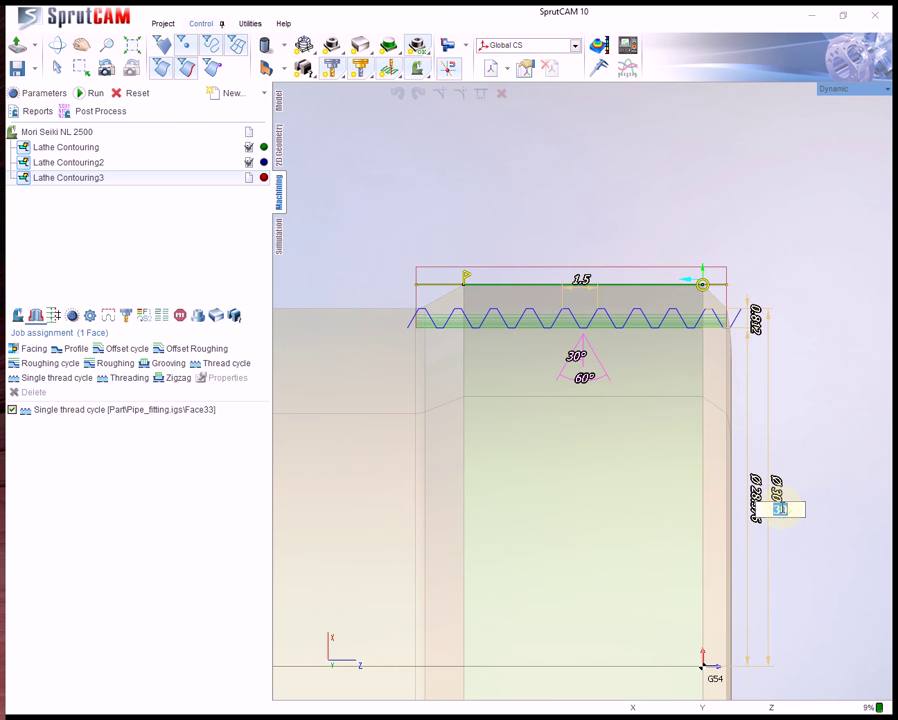
Set the thread depth of the cycle to 0.9 mm.
left_click(757, 322)
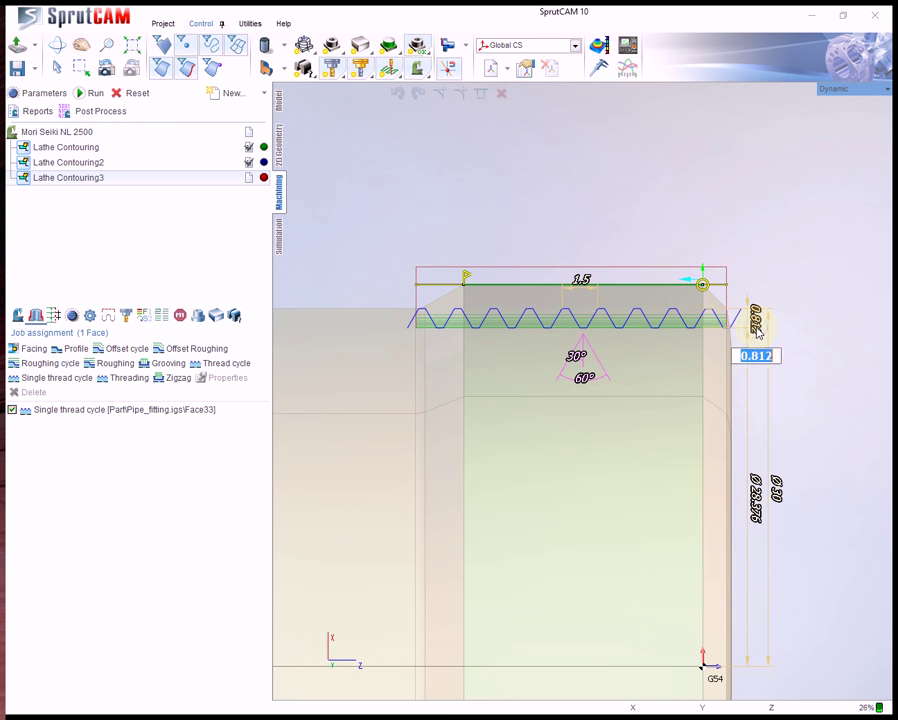
scroll(768, 362, "up", 1)
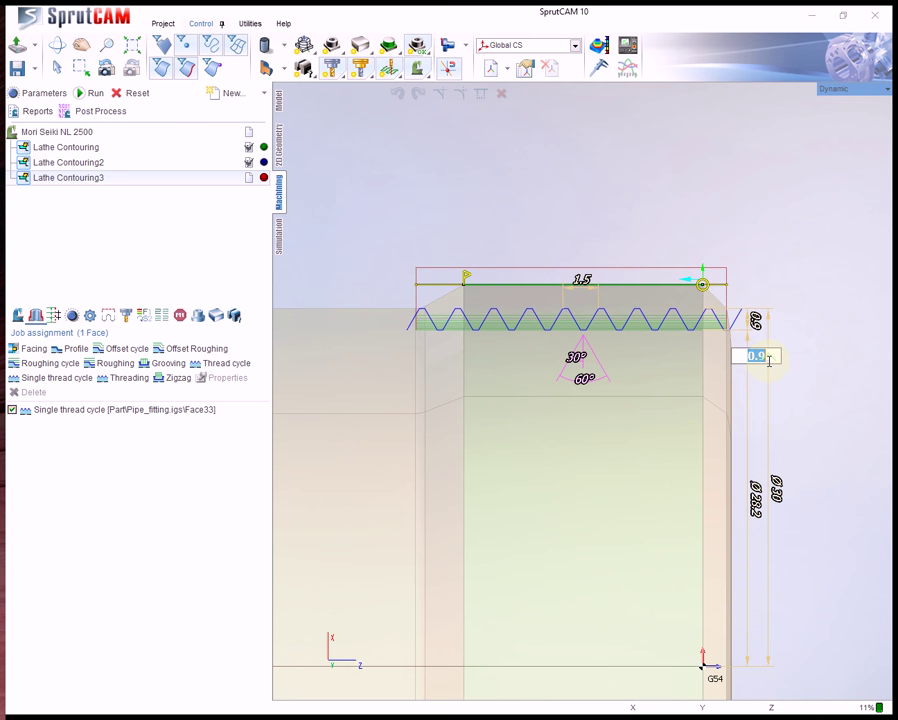
left_click(711, 231)
Name the current 30 mm thread M30 x 1.5 and add it to the MyThreads.csv library.
left_click(487, 322)
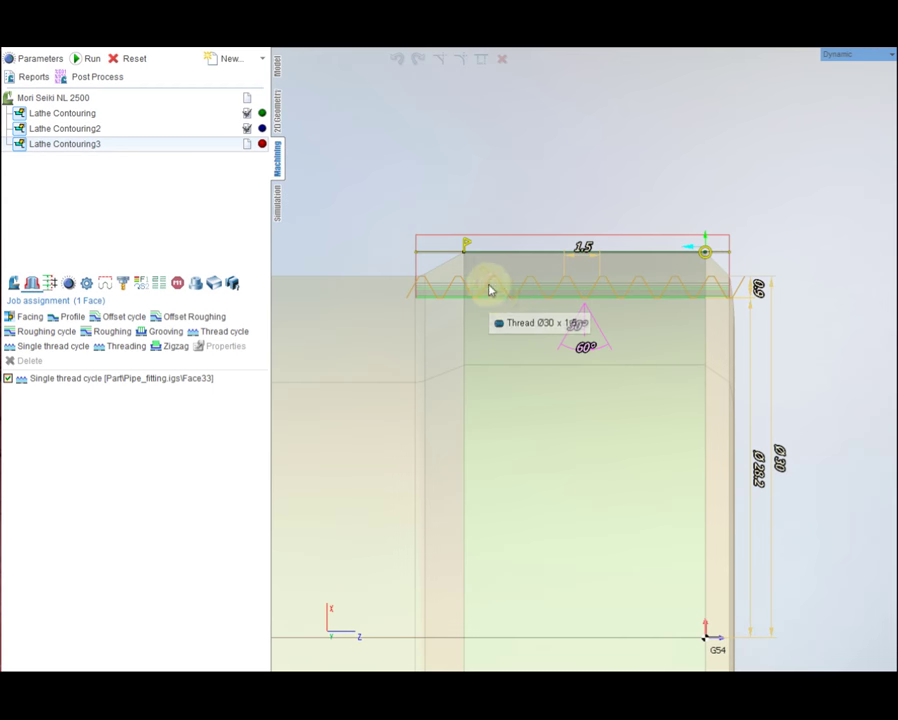
left_click(566, 326)
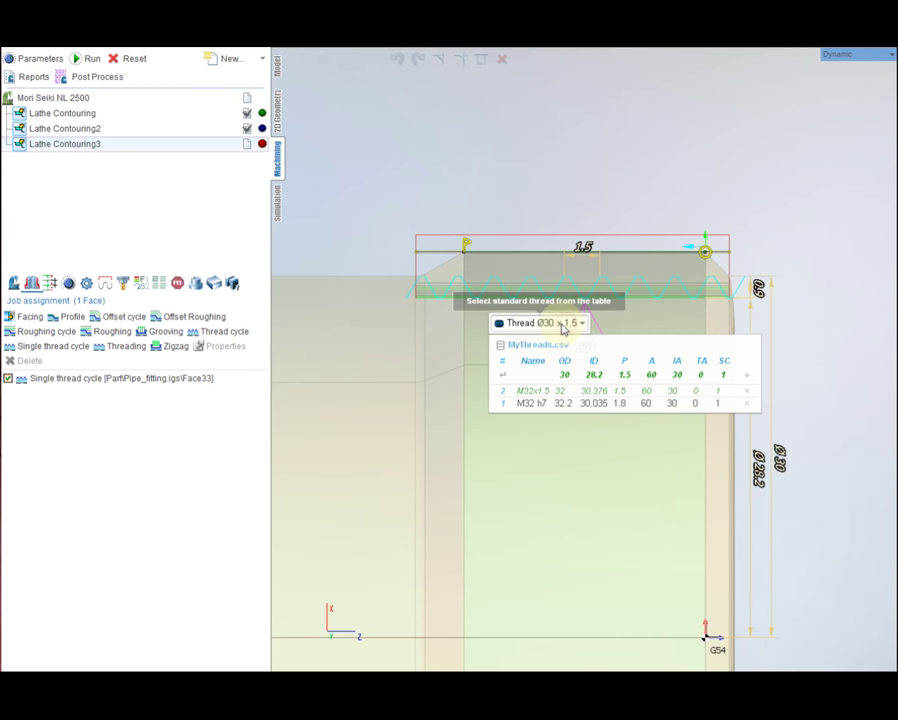
left_click(541, 376)
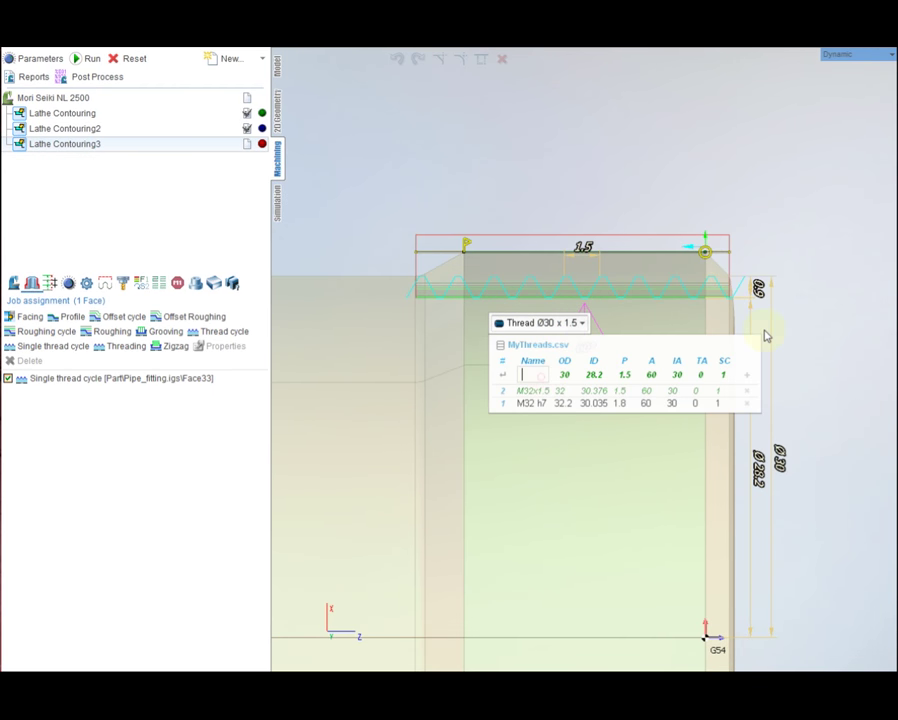
type("M")
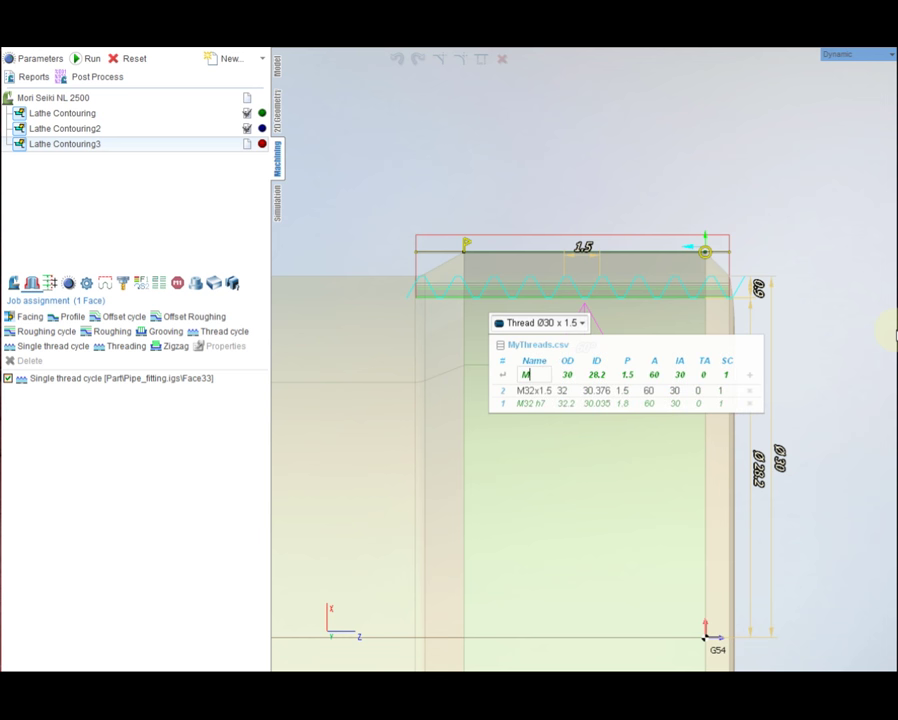
type("30 x 1.5")
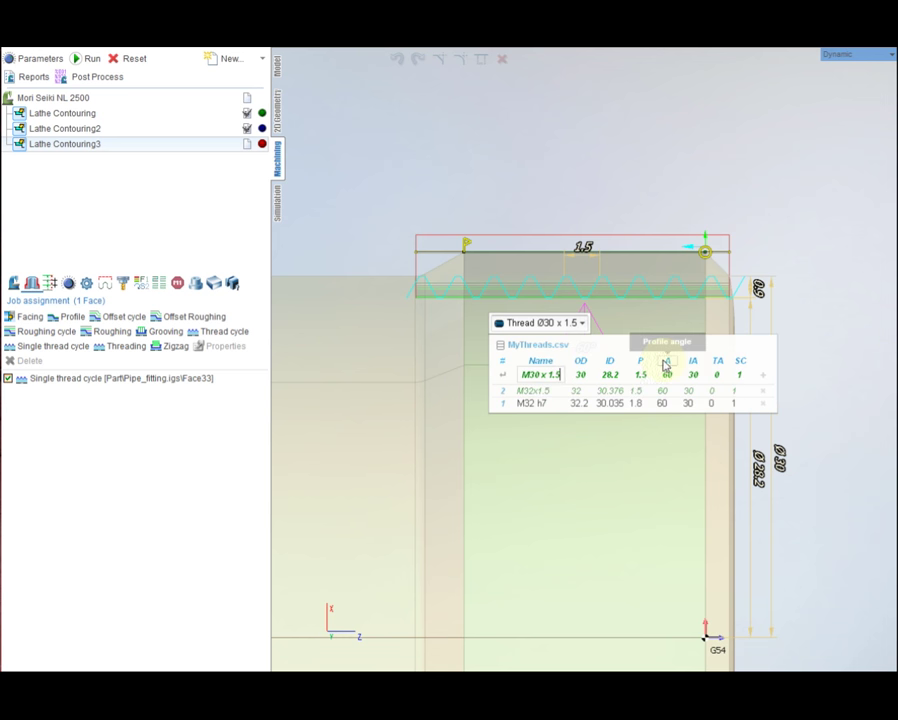
left_click(762, 375)
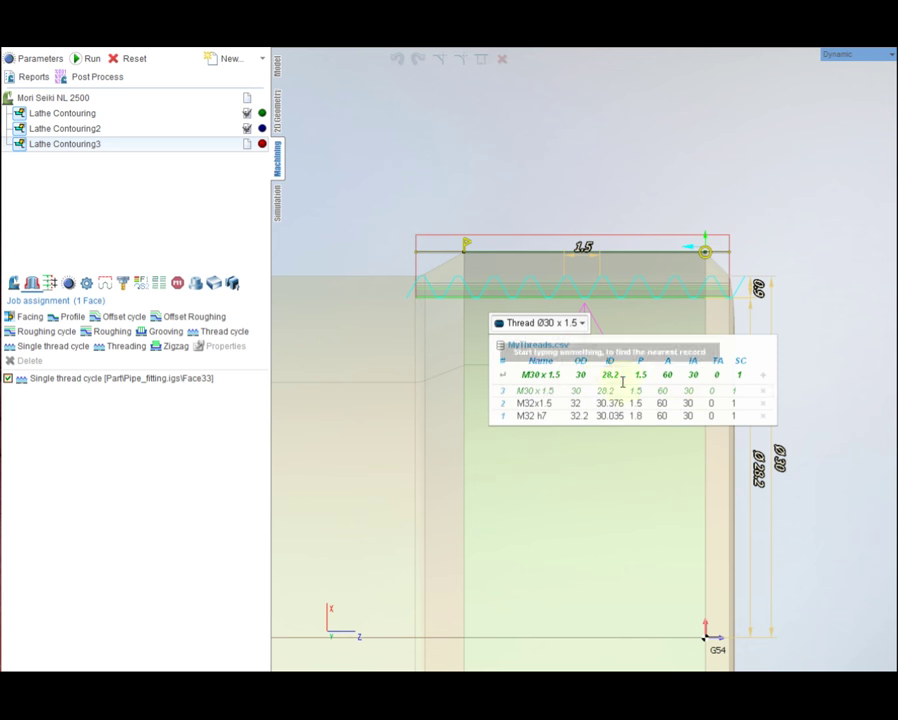
left_click(836, 358)
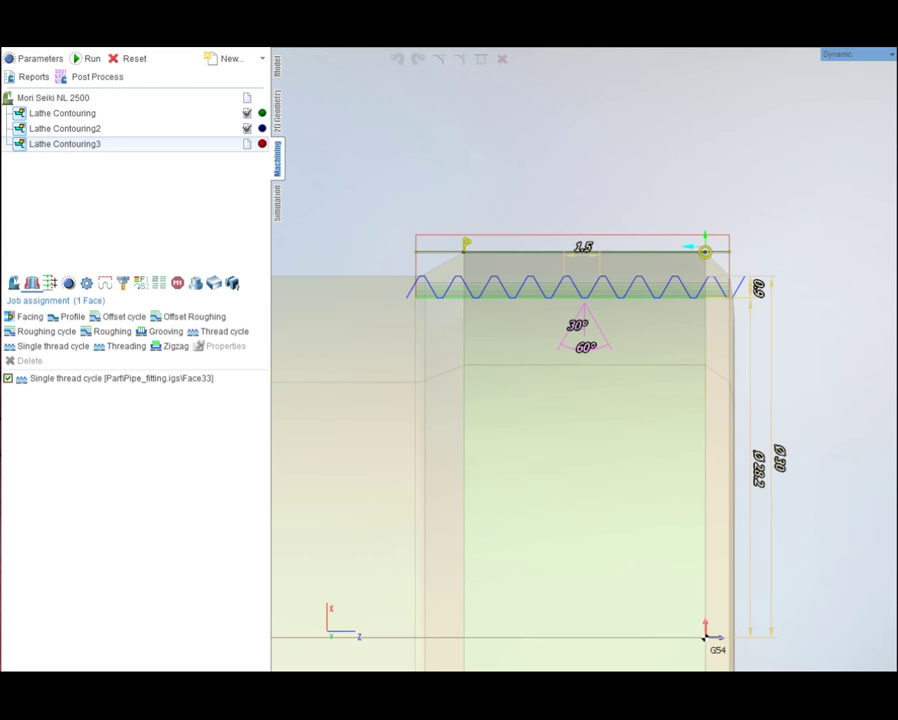
Apply the M32x1.5 thread from MyThreads.csv to the single thread cycle and recalculate the toolpath.
left_click(510, 289)
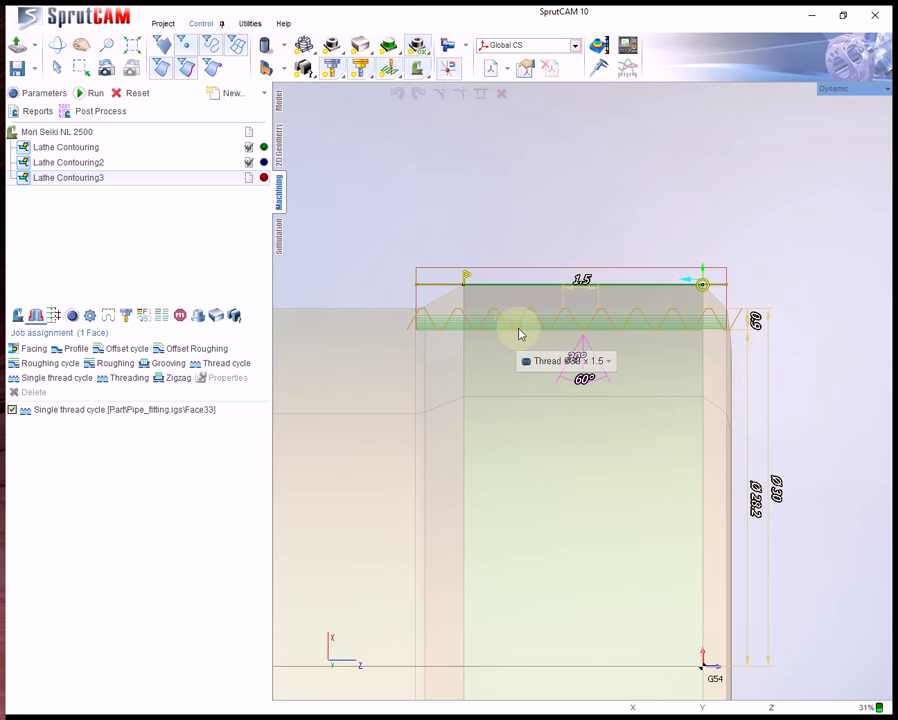
left_click(566, 361)
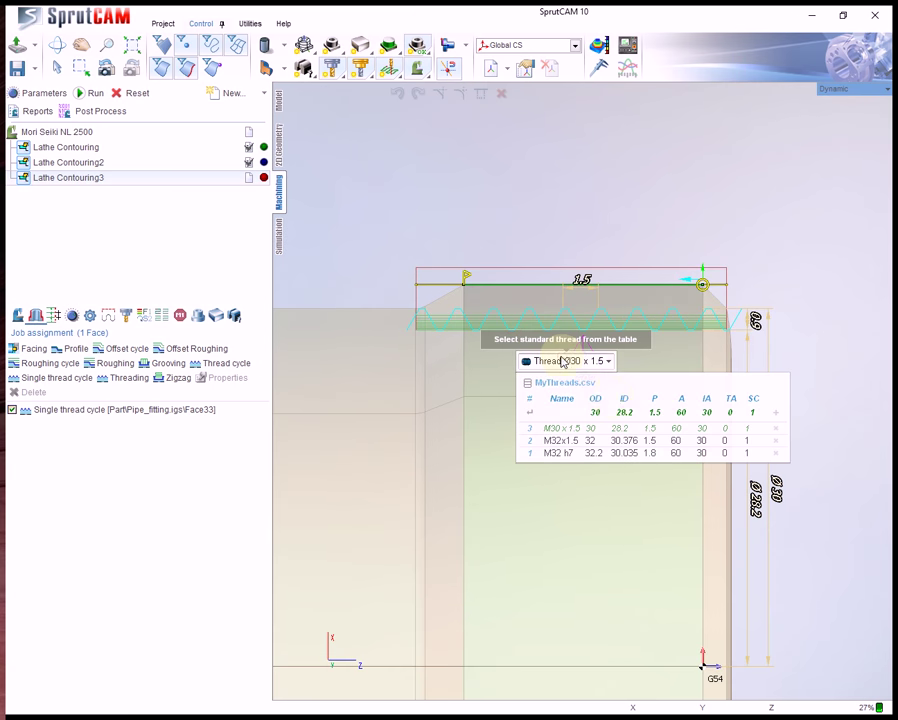
left_click(572, 440)
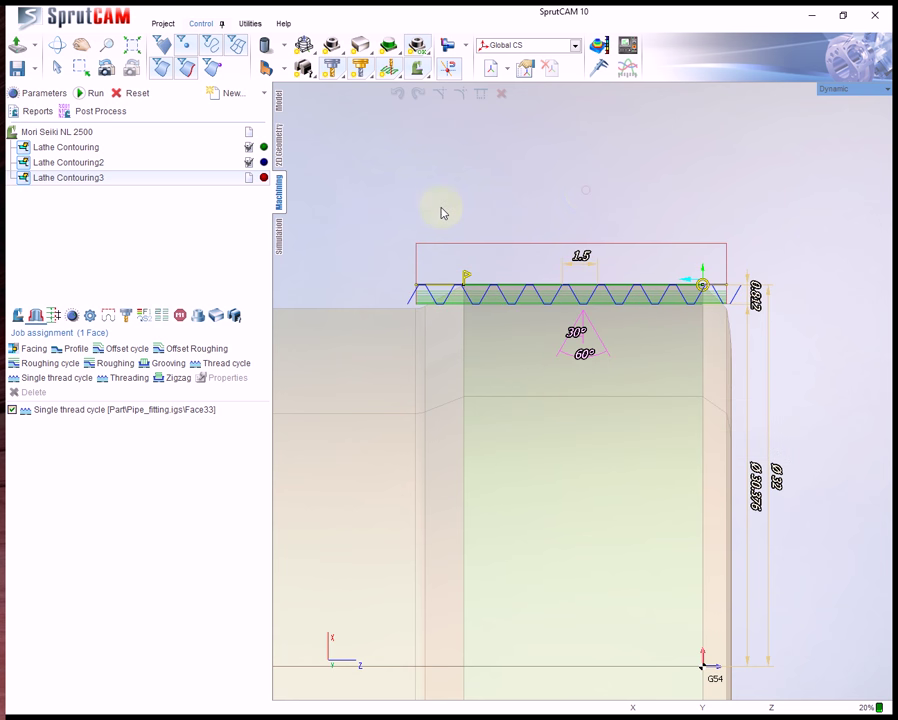
left_click(89, 92)
scroll(604, 288, "up", 1)
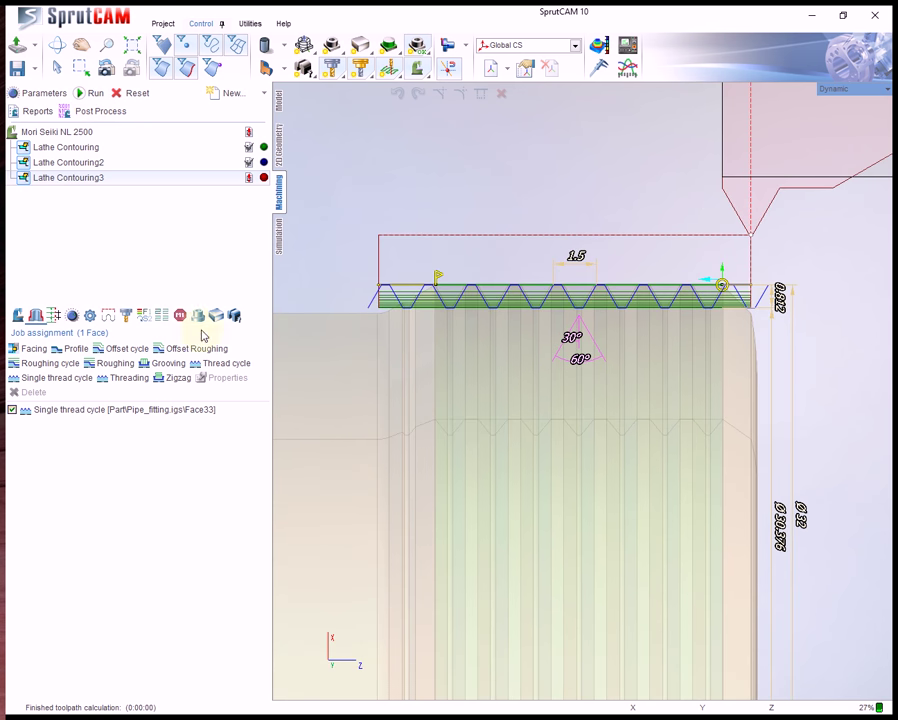
Determine the thread cycle's cut depths by Equal Depth and show the job assignment with its passes on the model.
left_click(53, 316)
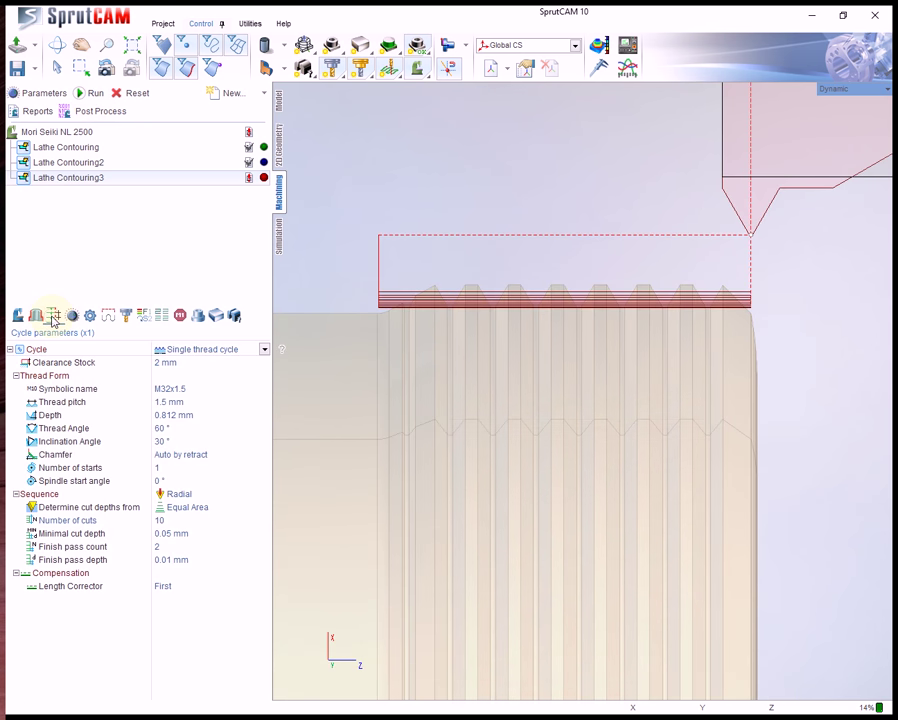
left_click(193, 518)
left_click(192, 518)
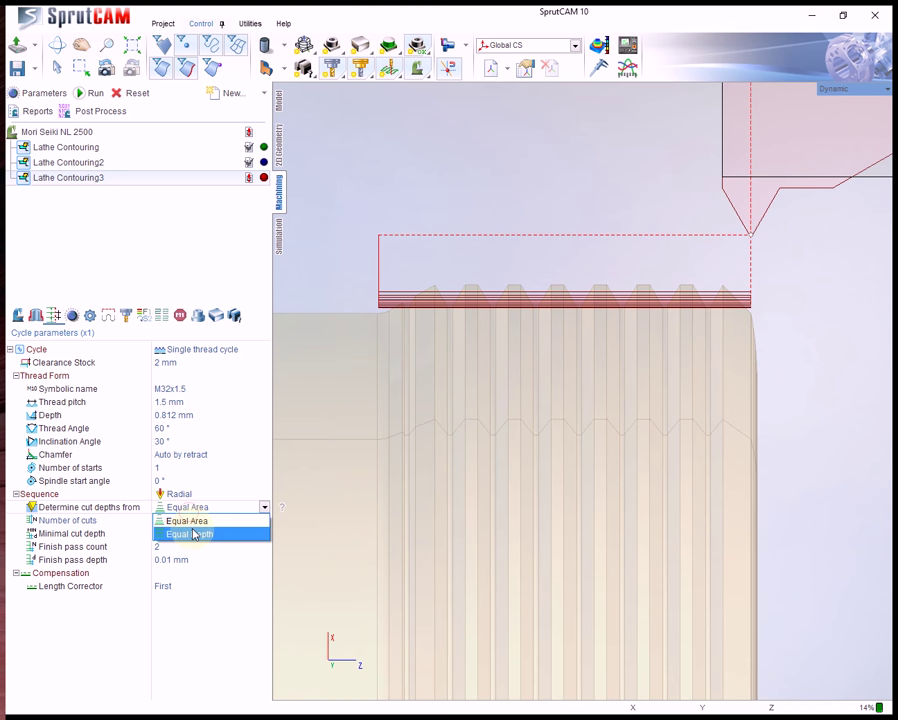
left_click(193, 533)
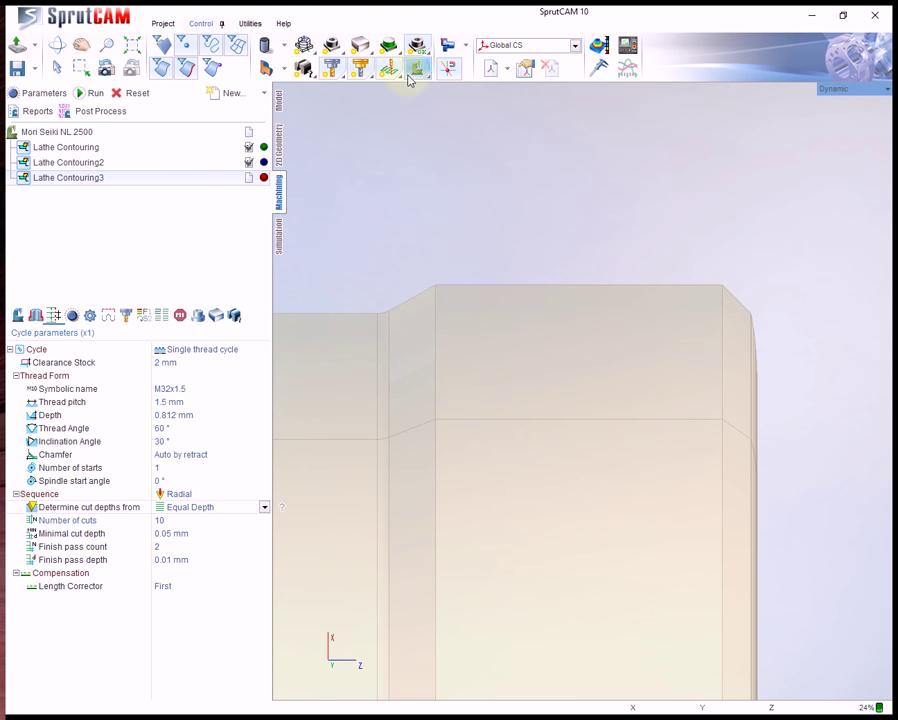
left_click(389, 45)
scroll(404, 308, "up", 1)
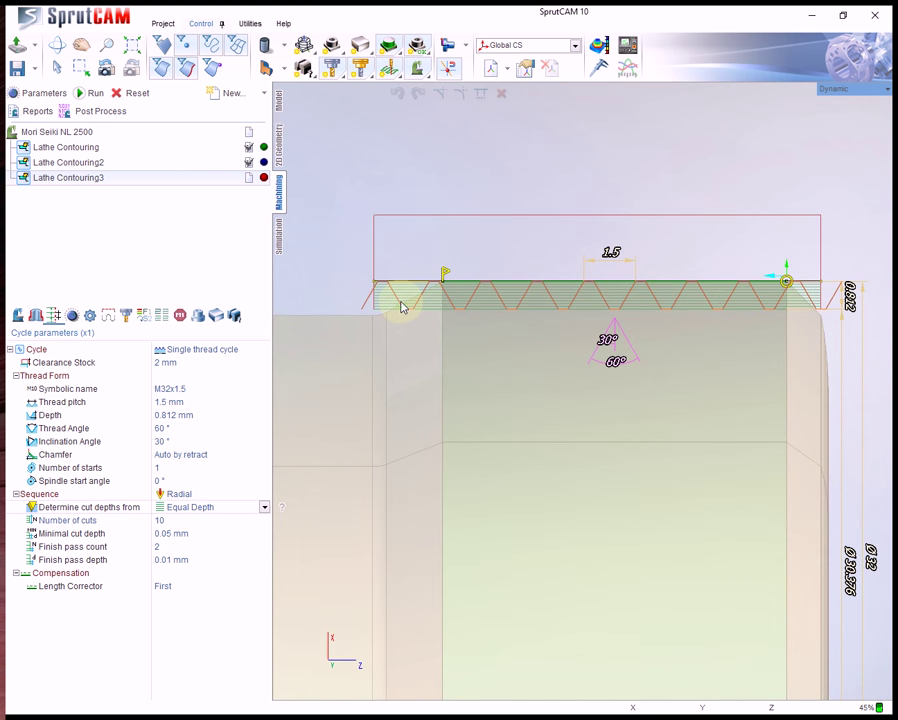
Switch the cut depth method to Equal Area and back to Equal Depth to compare the pass distribution.
left_click(232, 508)
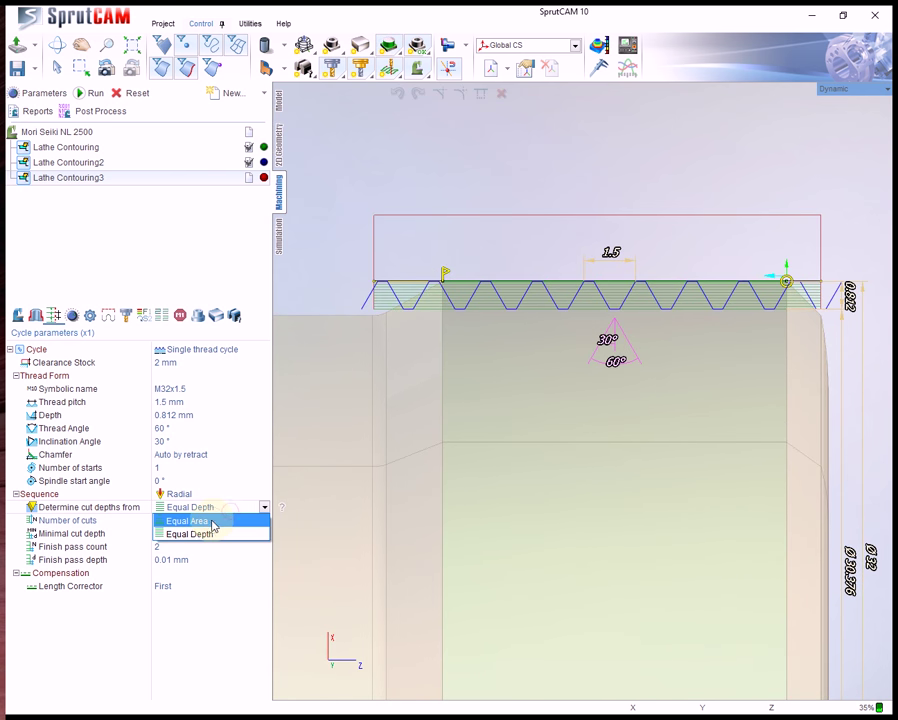
left_click(220, 523)
left_click(215, 507)
left_click(210, 533)
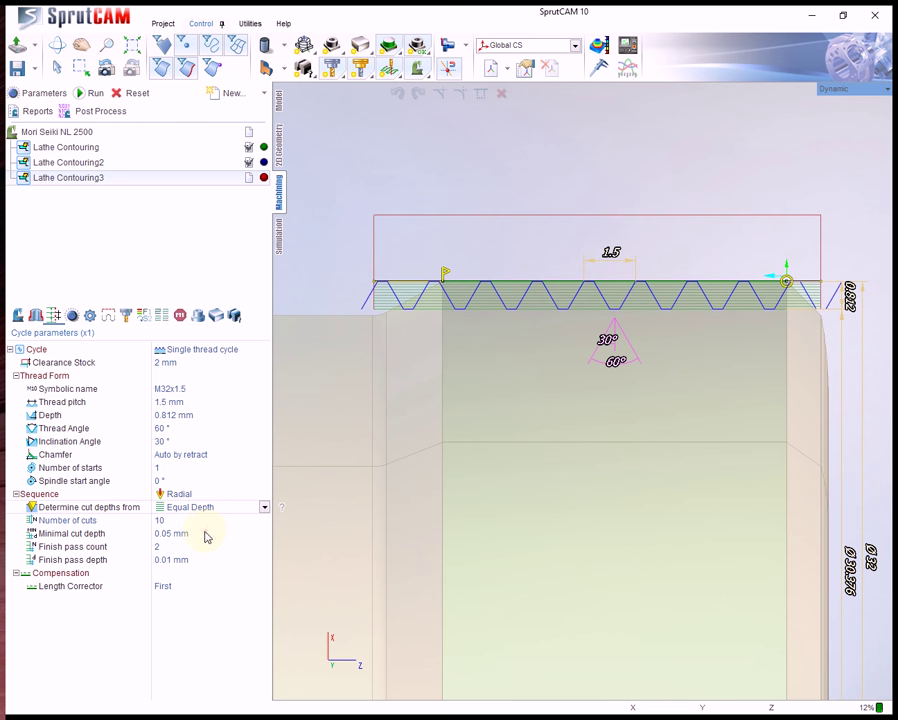
Set 3 cuts, 1 finish pass and a finish pass depth of 0.06 mm, and recalculate the toolpath.
left_click(168, 522)
type("8")
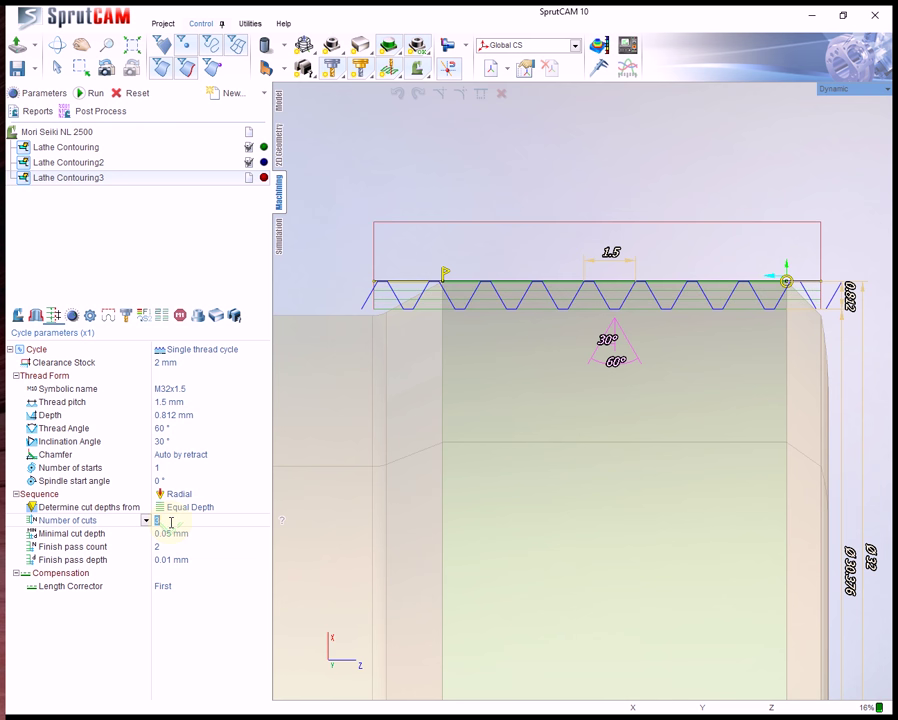
left_click(163, 549)
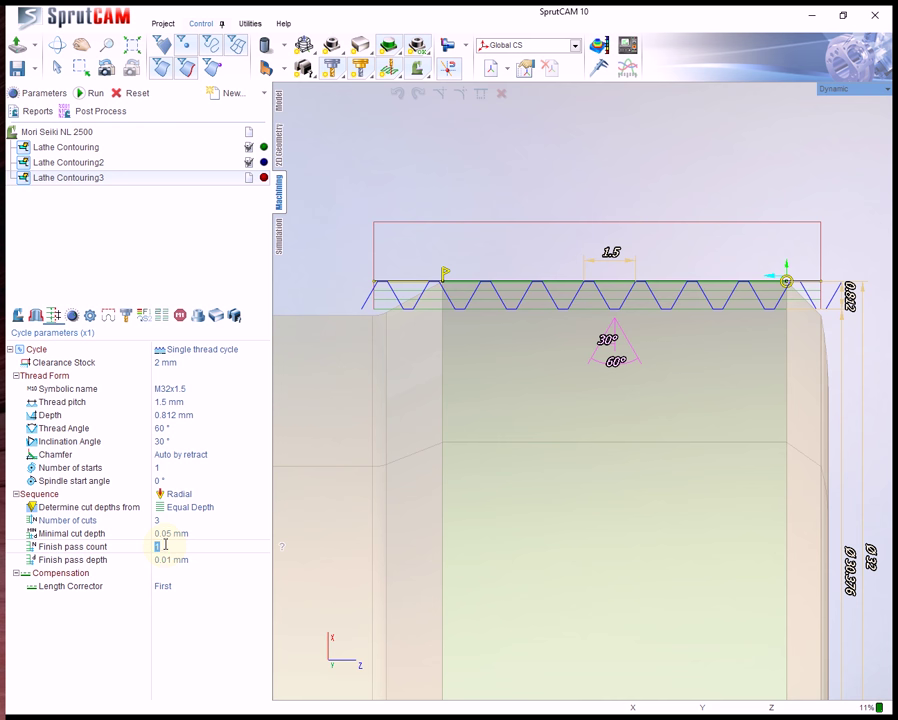
left_click(170, 560)
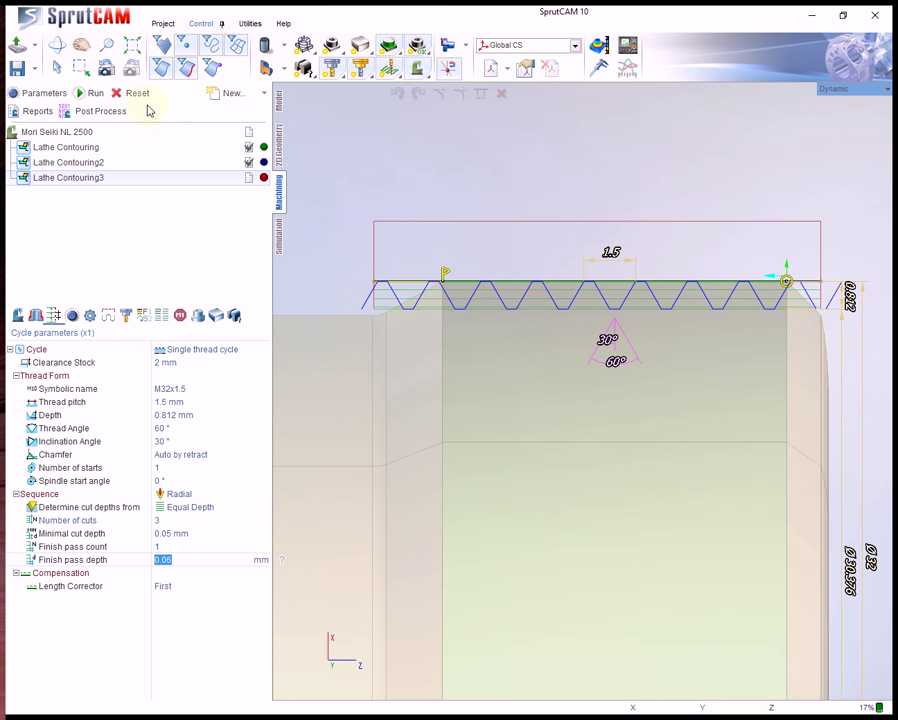
left_click(93, 93)
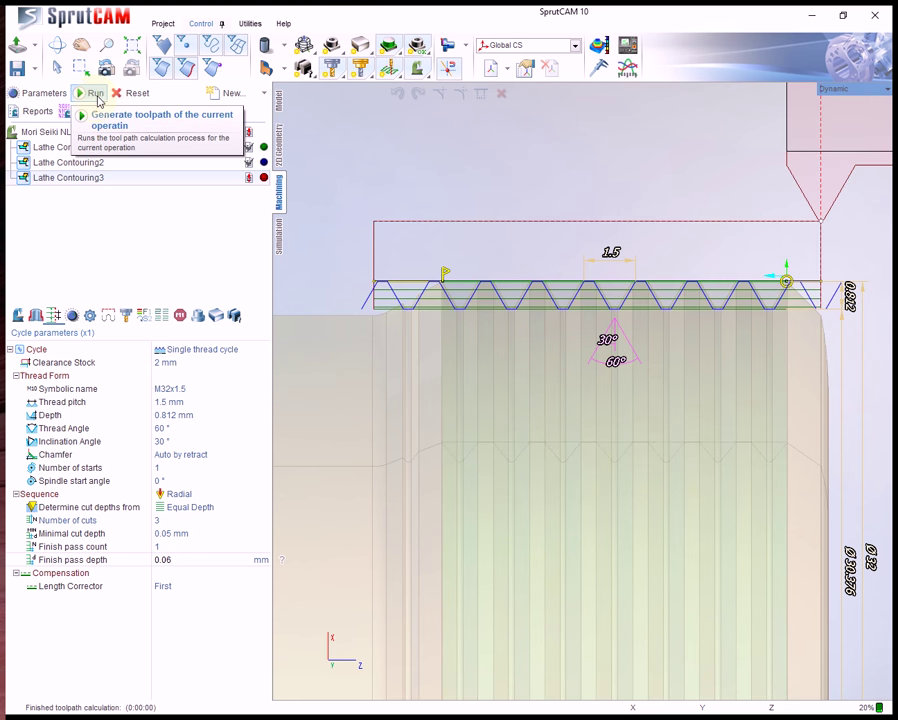
Disable the simulation's gouge check for Lathe Contouring3 and recalculate its toolpath.
left_click(90, 316)
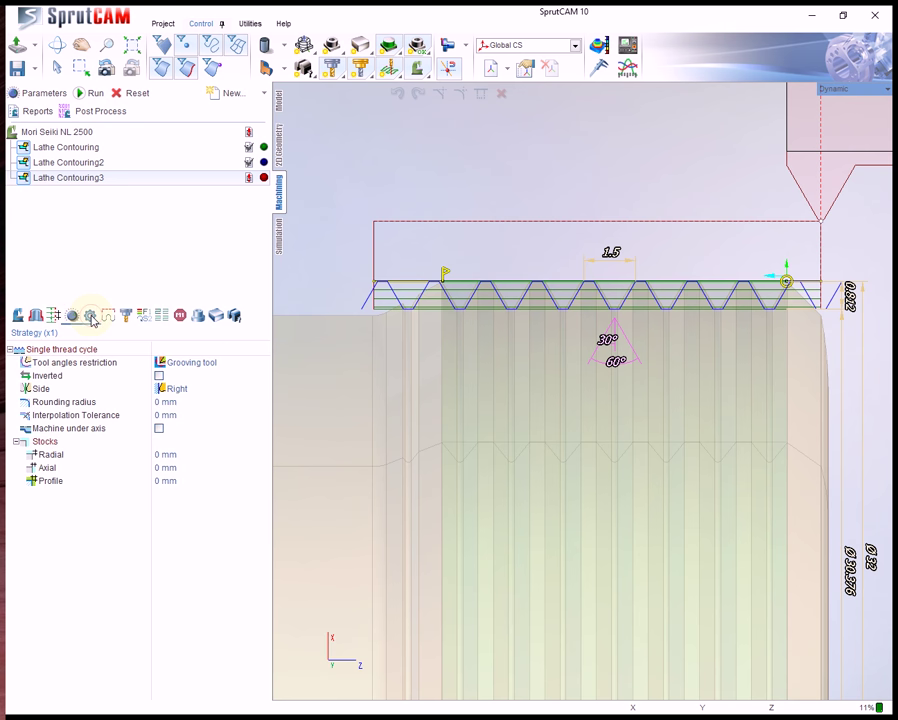
left_click(91, 317)
left_click(159, 377)
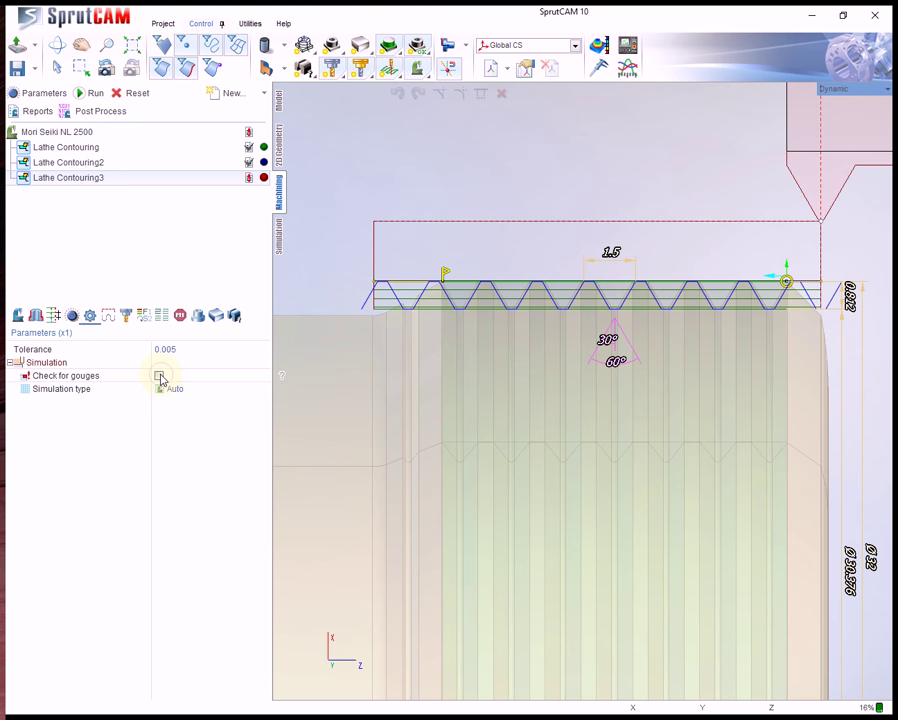
left_click(91, 93)
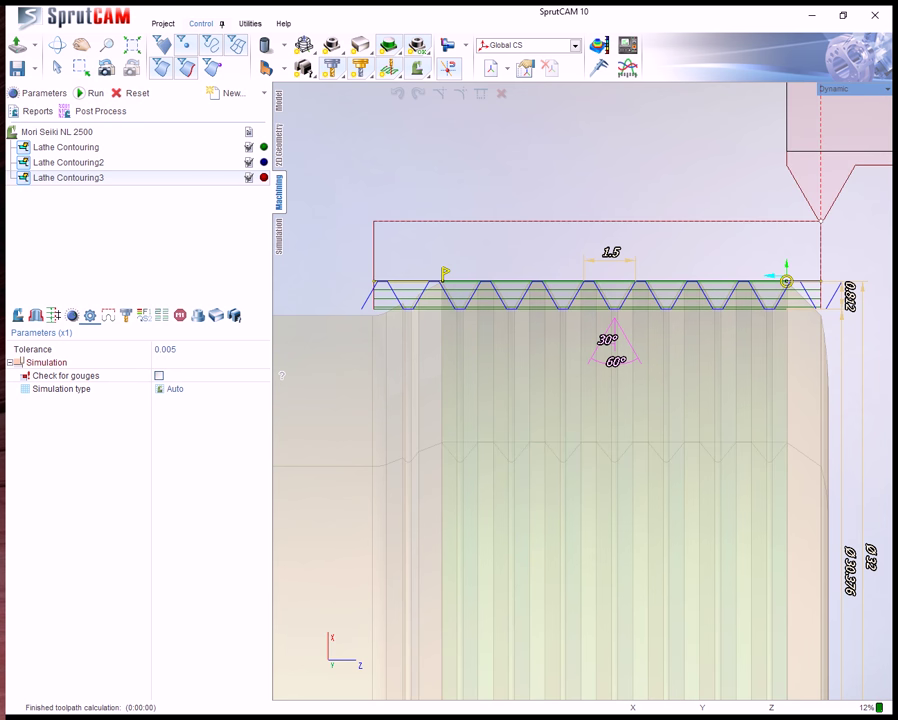
Rename the Lathe Contouring3 operation as OD Threading.
left_click(58, 181)
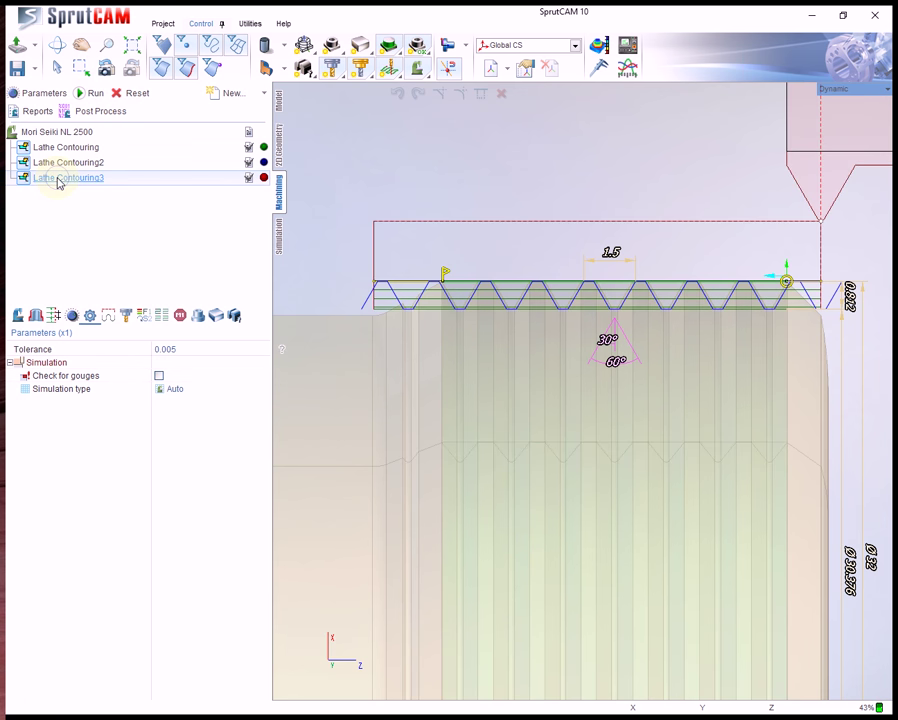
right_click(58, 181)
left_click(88, 287)
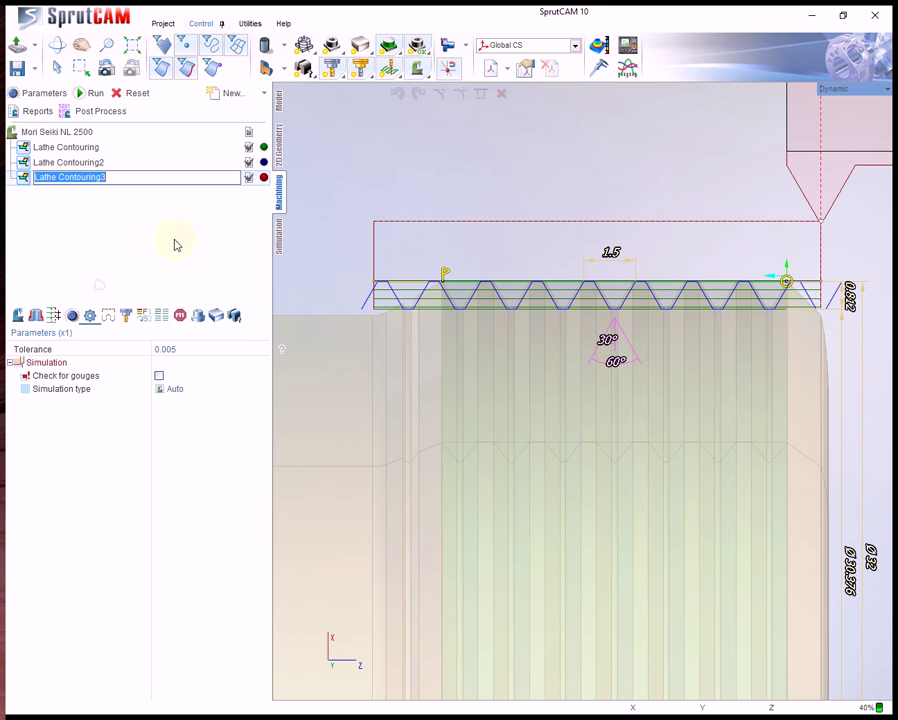
type("OD Threading")
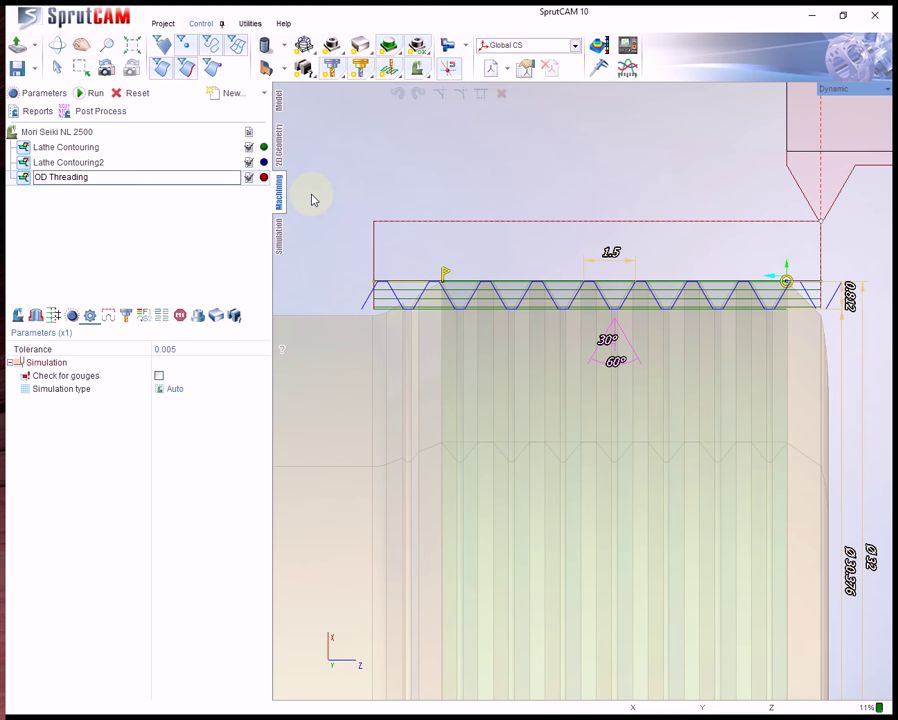
key("Return")
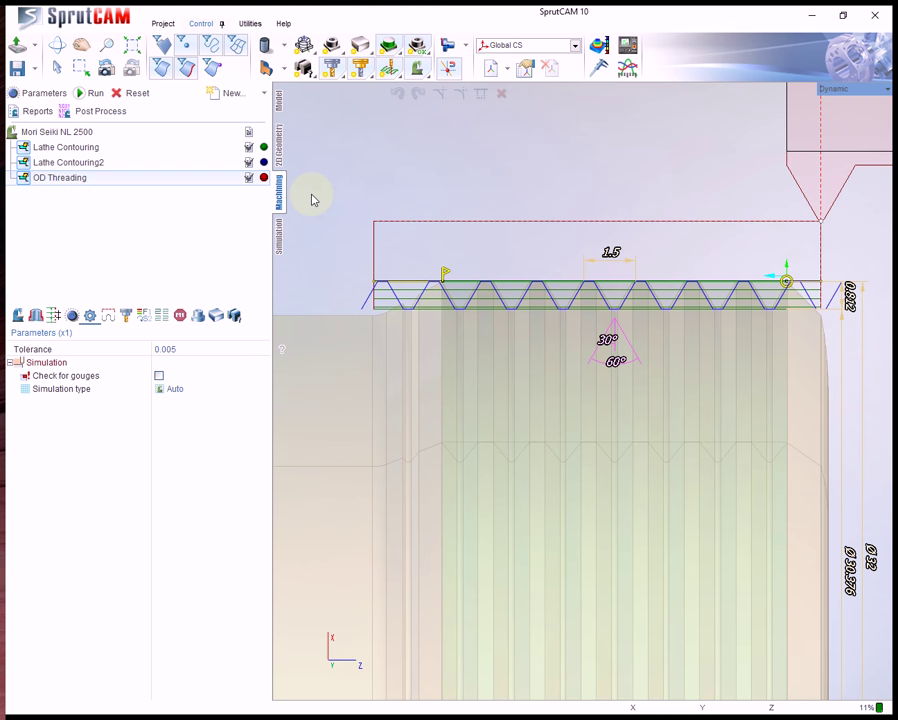
Save the OD Threading operation as a user operation with the caption OD Threading.
scroll(444, 305, "down", 2)
right_click(81, 179)
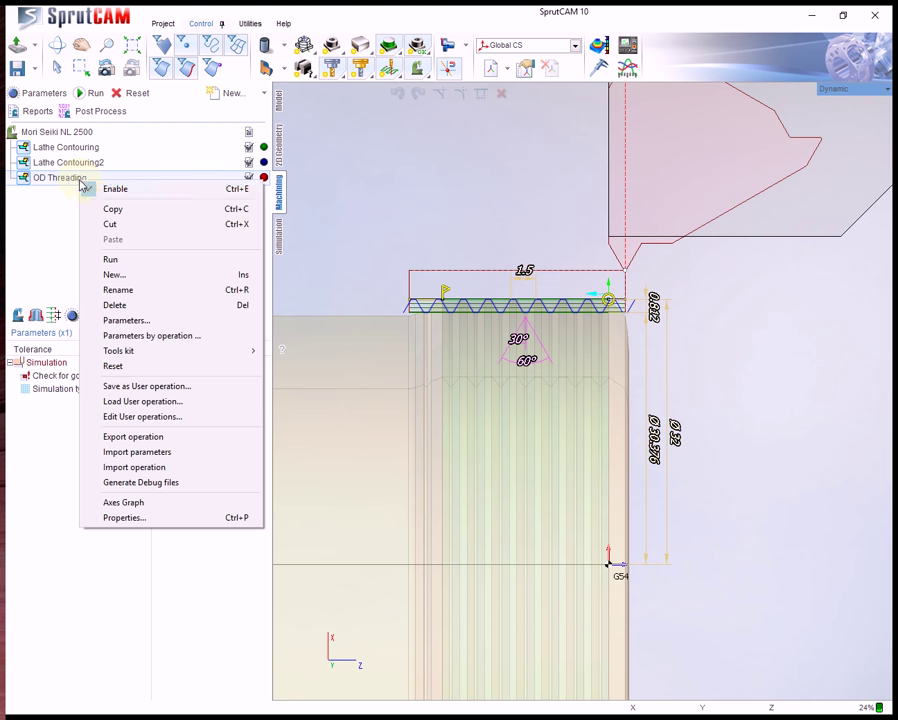
left_click(149, 388)
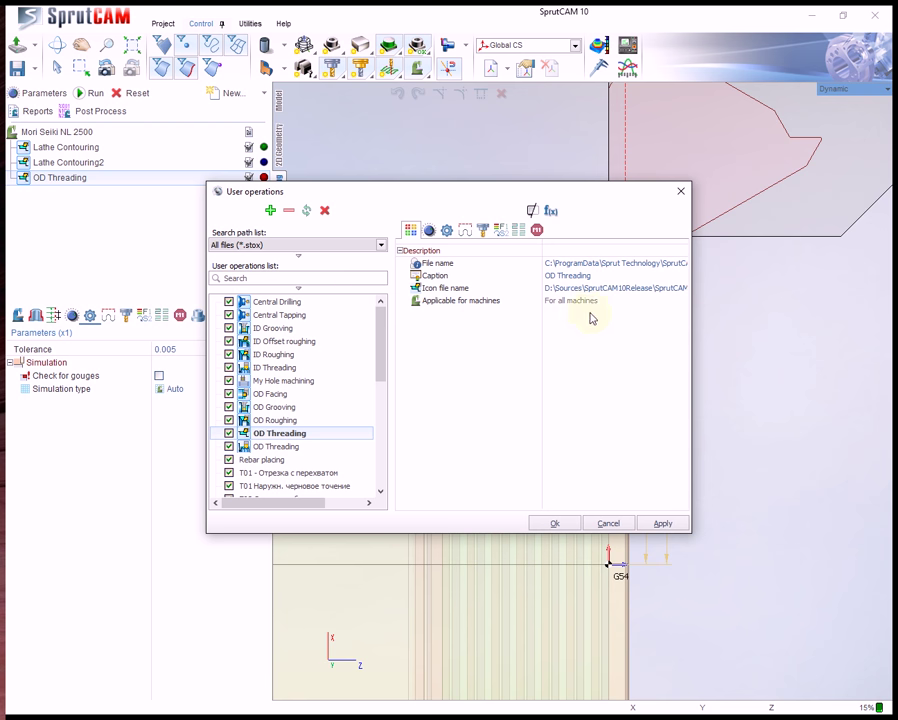
left_click(556, 523)
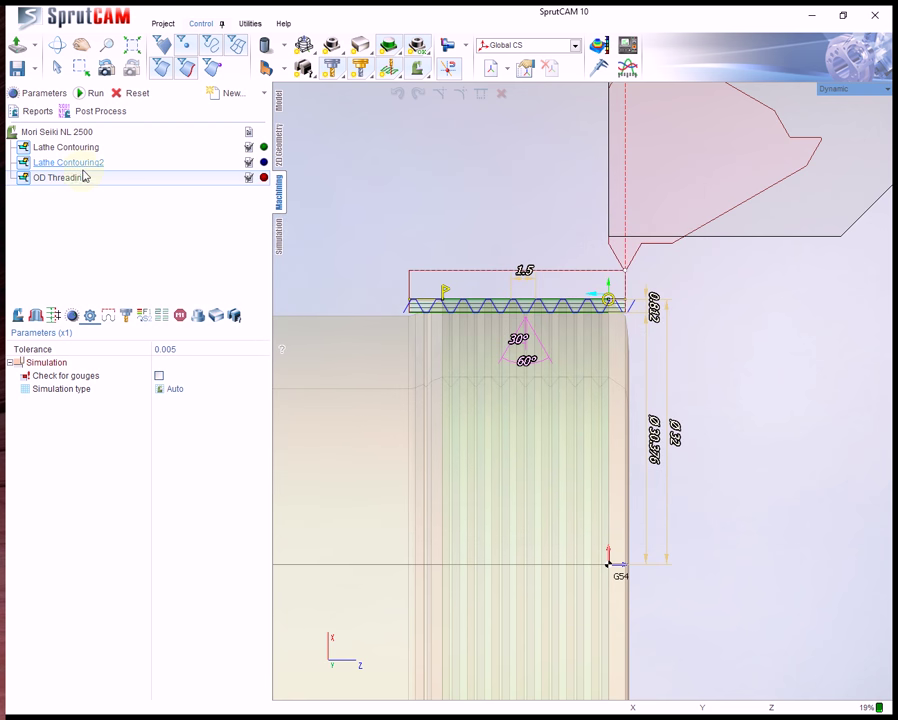
Delete the existing OD Threading operation and create a new one from the saved OD Threading user operation.
key("Delete")
key("Return")
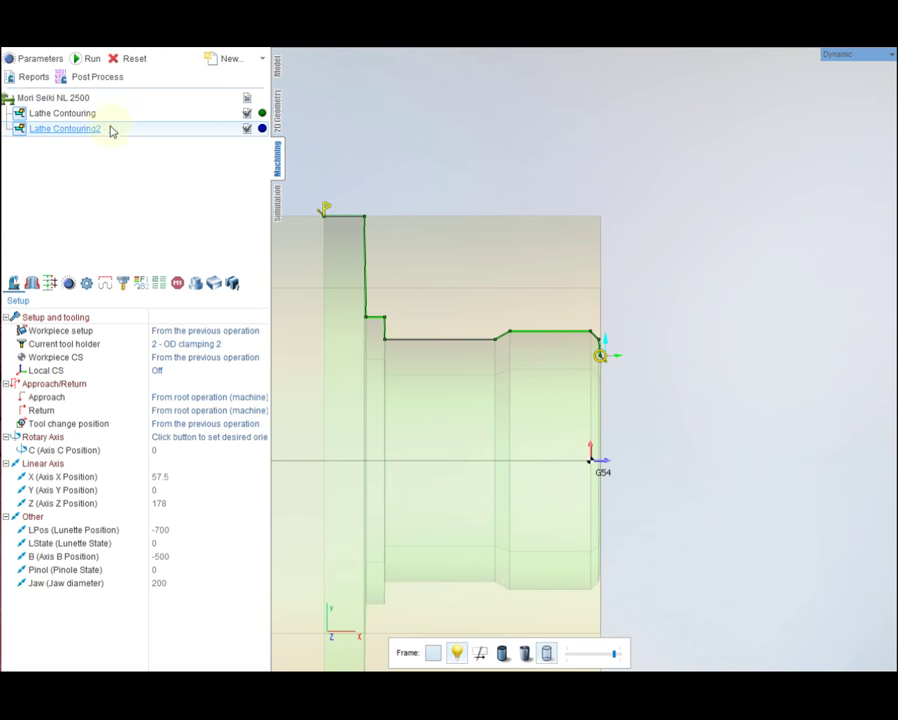
left_click(262, 58)
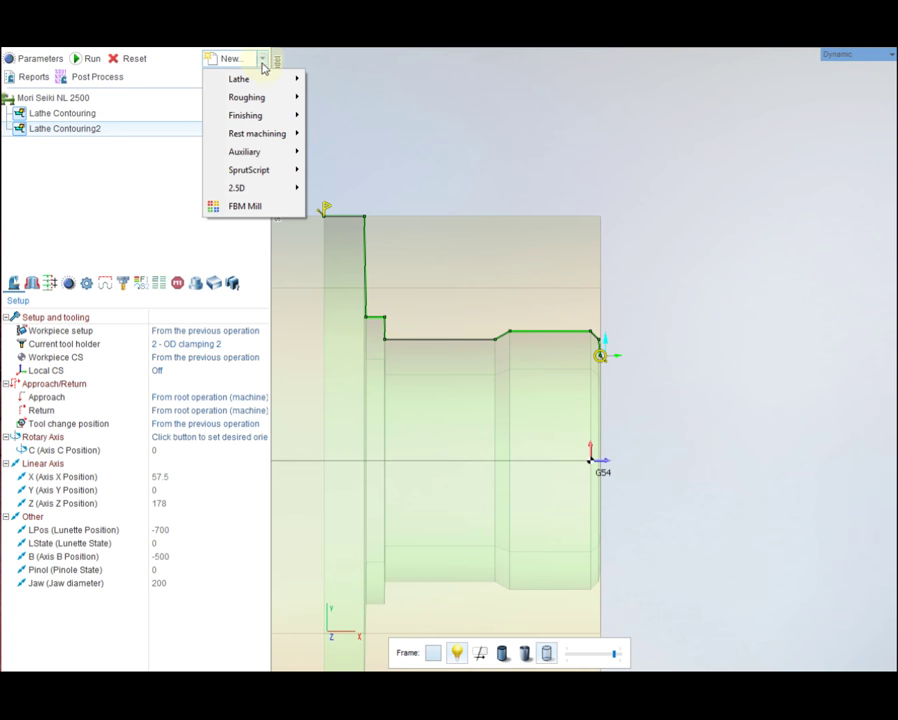
mouse_move(261, 80)
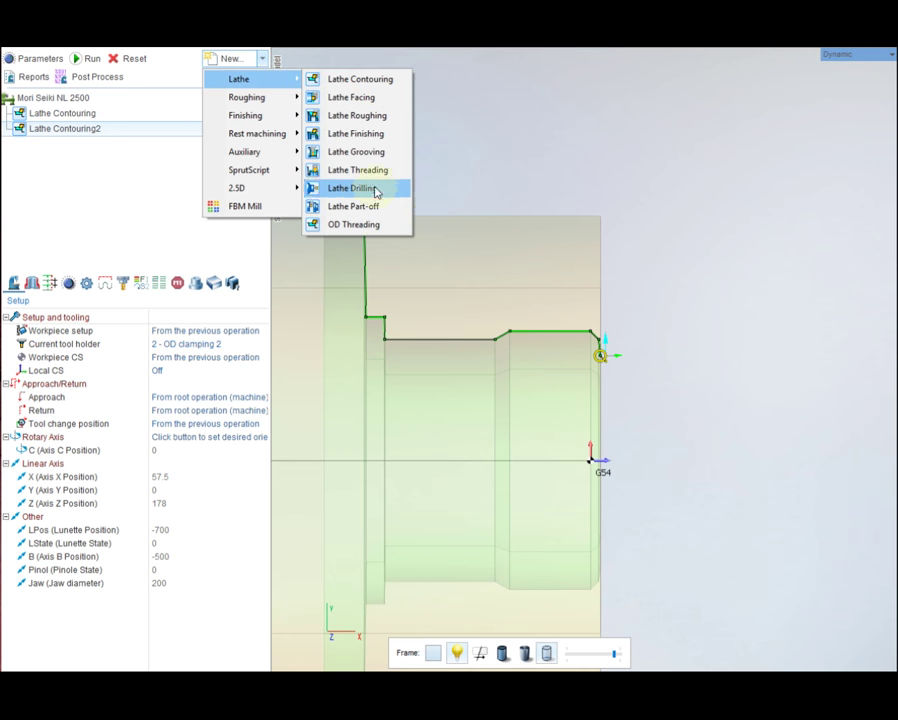
left_click(346, 226)
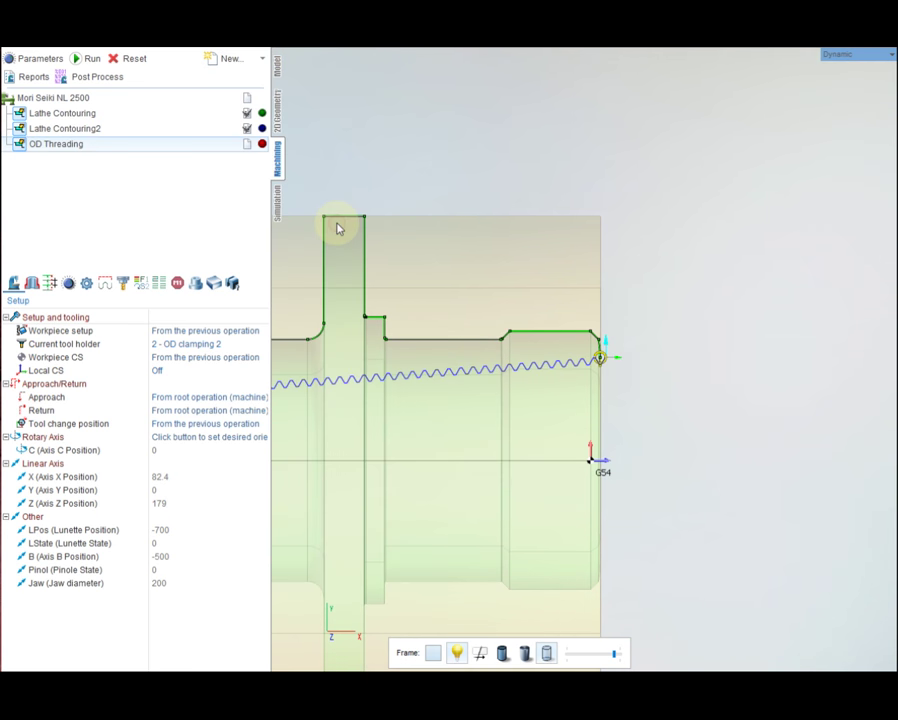
Remove the default item from the new OD Threading operation's job assignment.
scroll(516, 322, "down", 3)
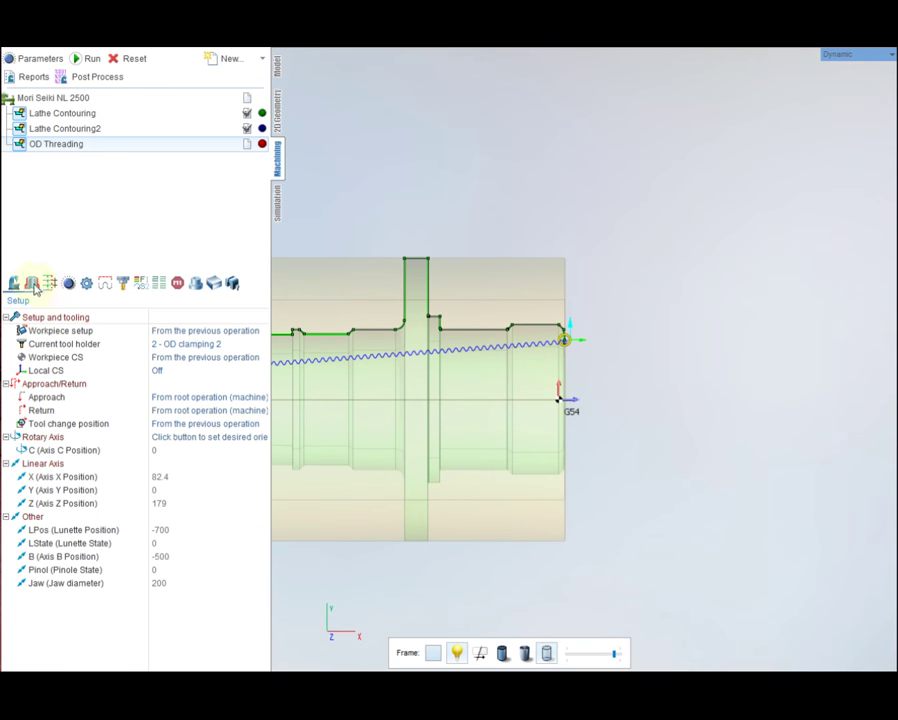
left_click(31, 283)
left_click(67, 378)
left_click(28, 360)
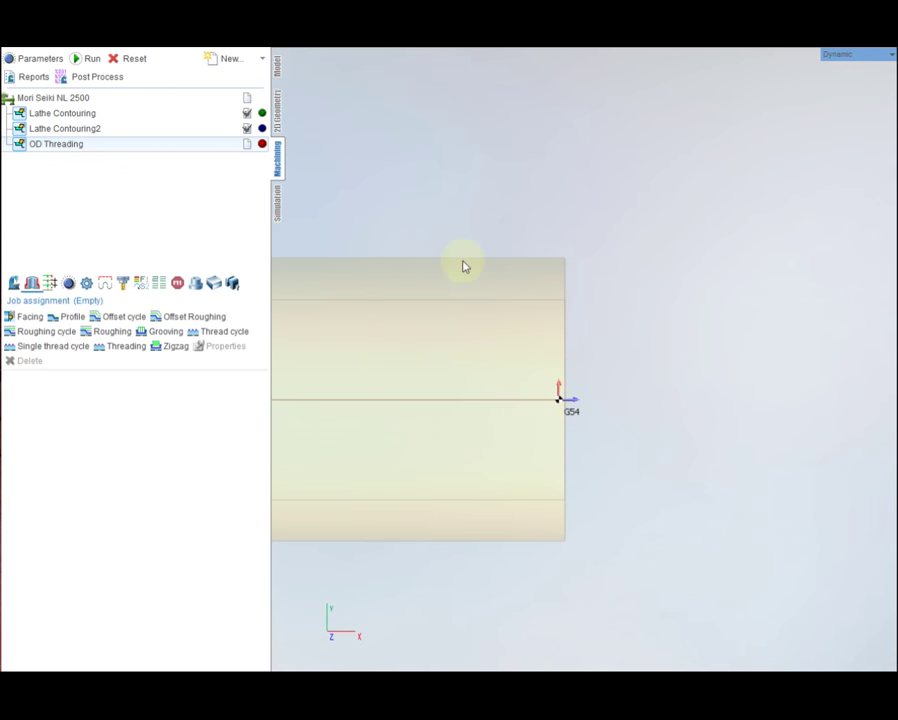
Assign a single thread cycle to the outer cylindrical face at the fitting's free end.
middle_click_drag(481, 174, 523, 347)
left_click(523, 347)
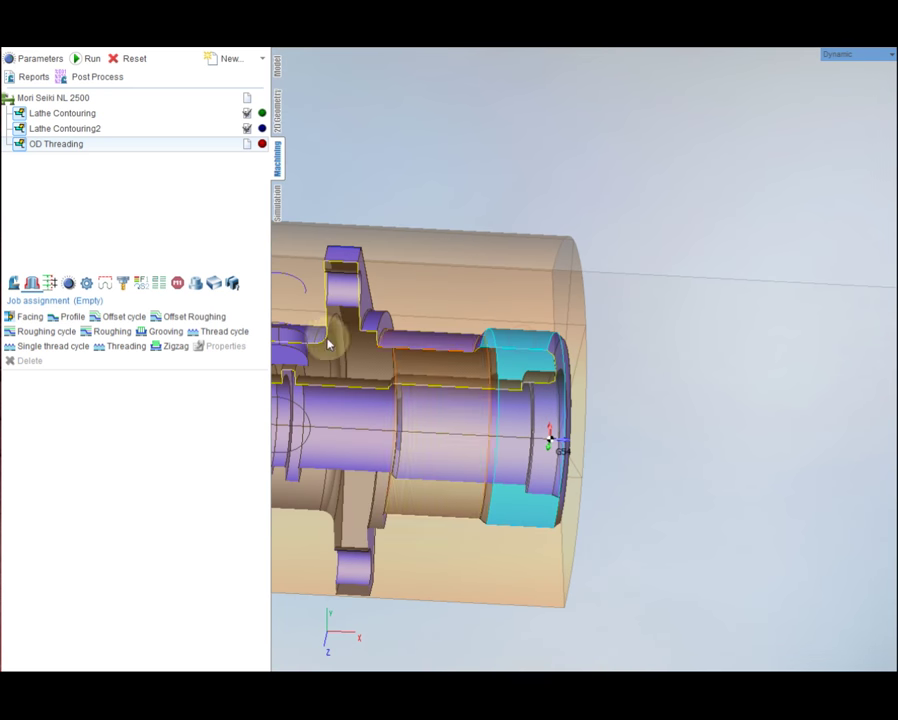
left_click(55, 346)
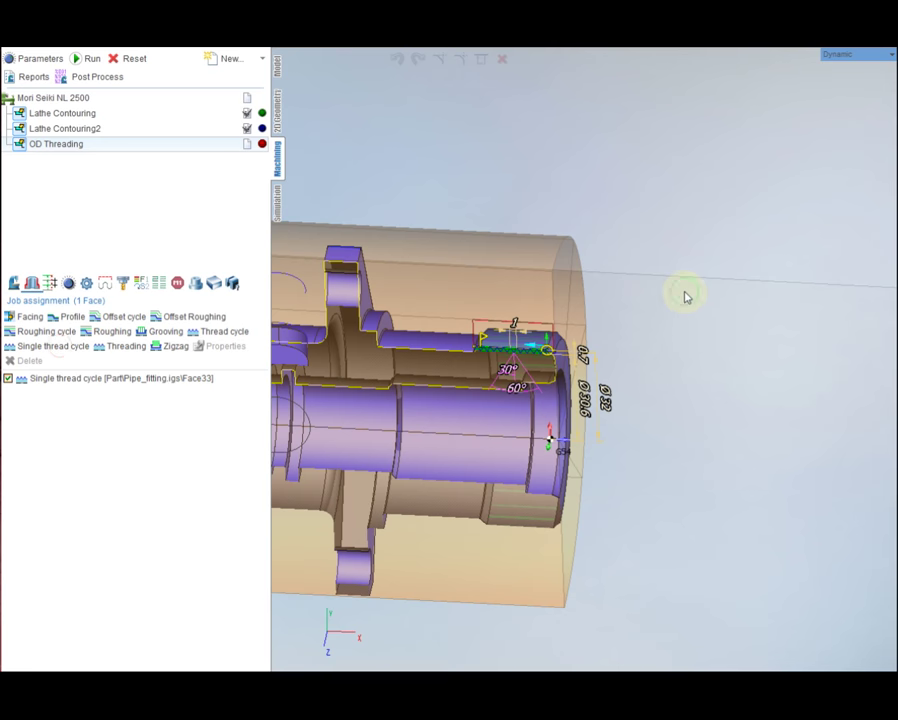
Apply the M32 h7 thread from MyThreads.csv to the thread cycle and calculate the toolpath.
scroll(507, 328, "up", 5)
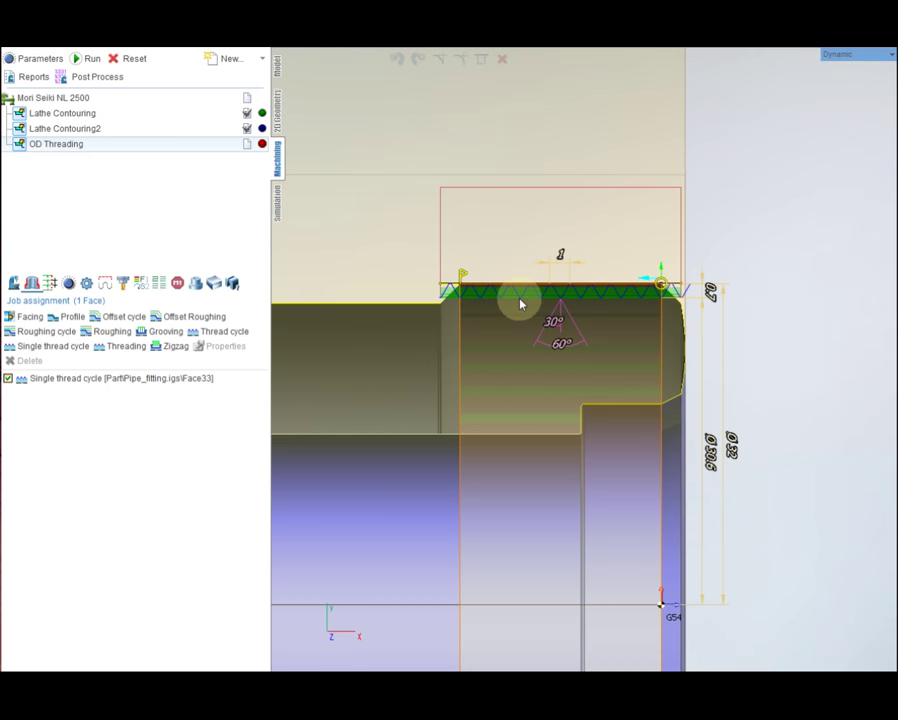
left_click(566, 333)
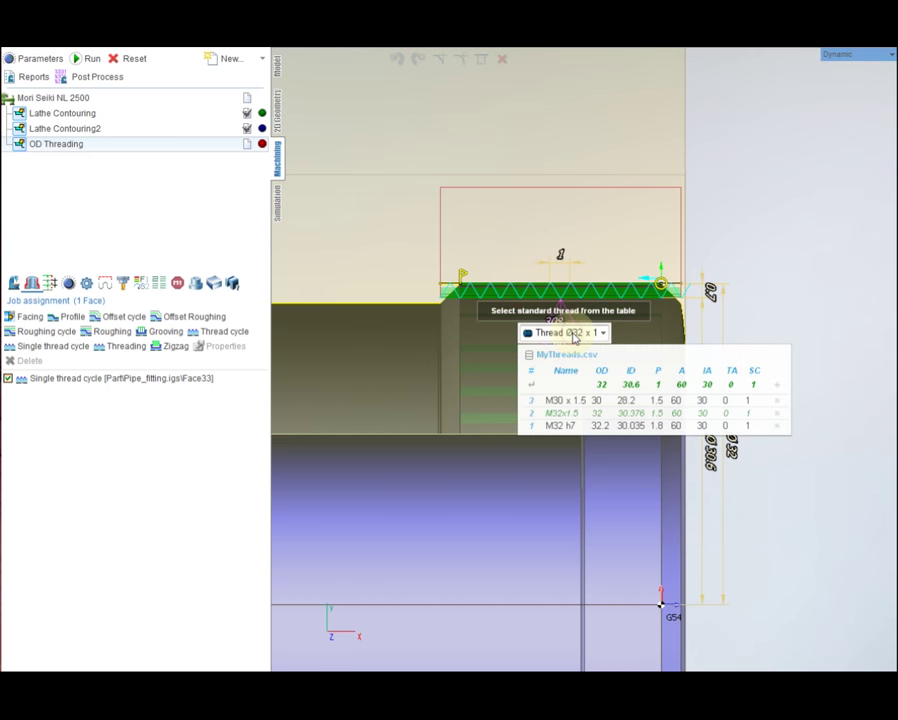
left_click(572, 426)
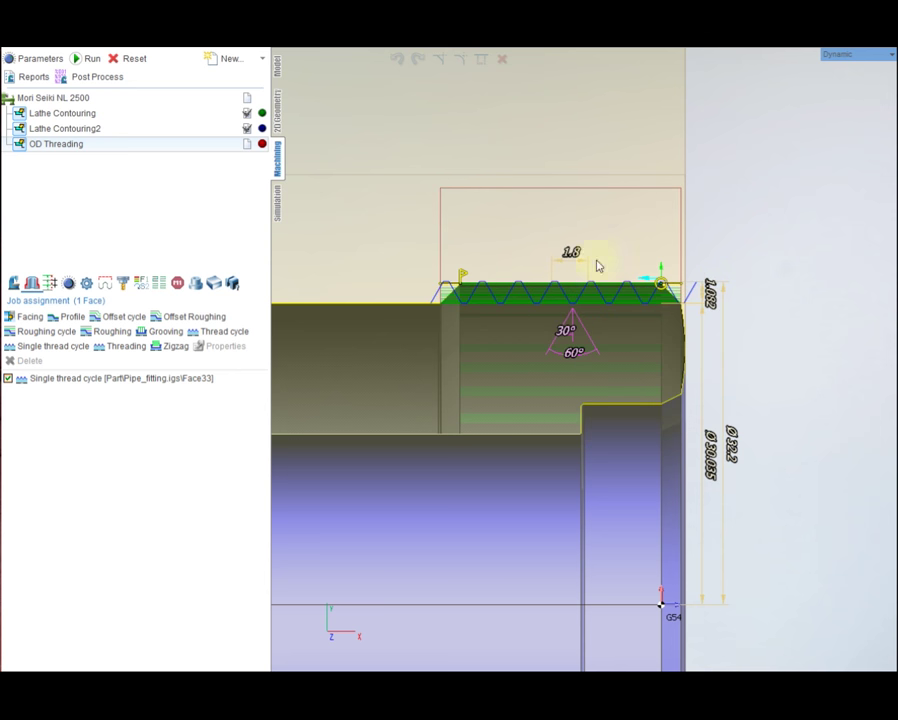
left_click(91, 59)
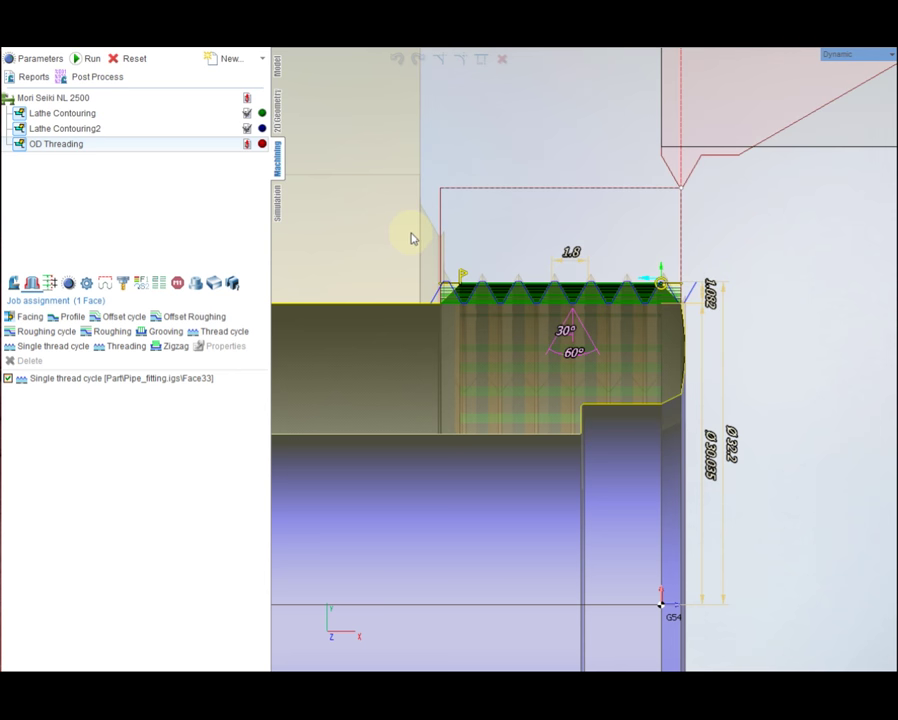
Recalculate the OD Threading toolpath and check the thread passes up close.
scroll(437, 287, "down", 5)
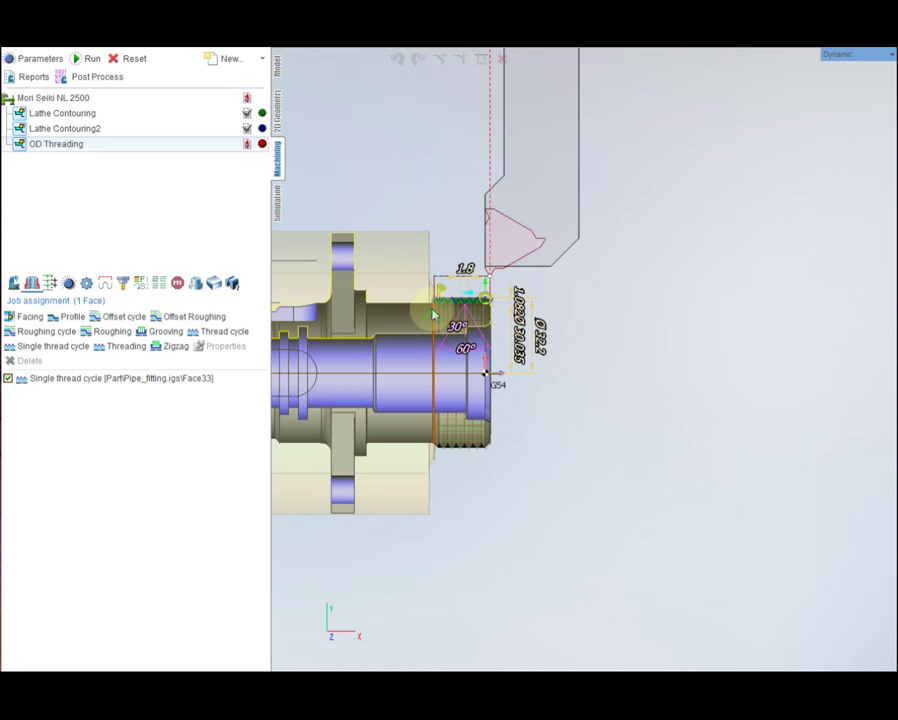
scroll(434, 316, "up", 3)
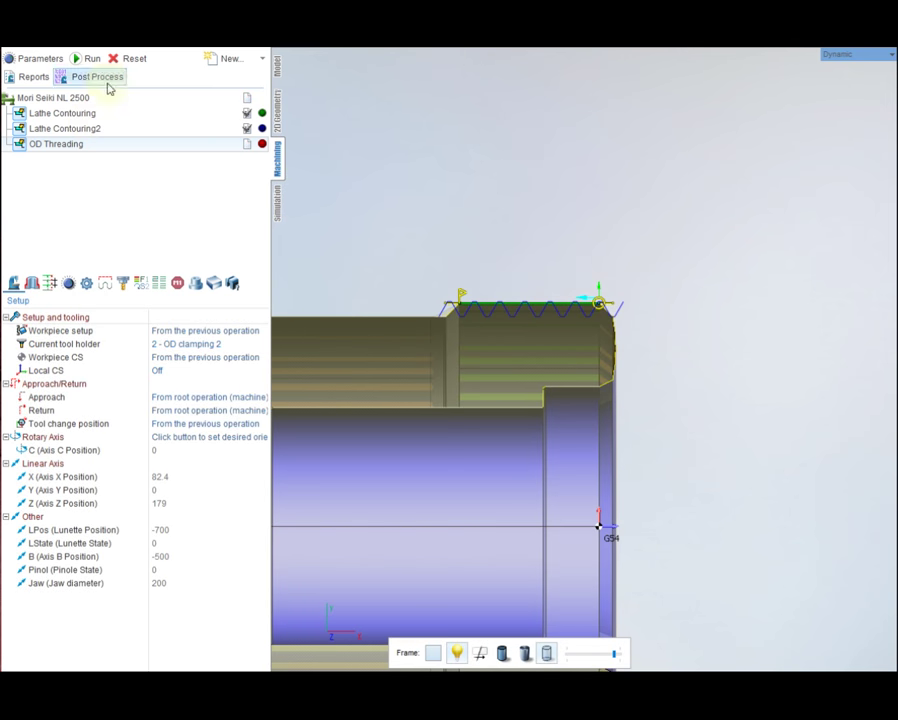
left_click(88, 59)
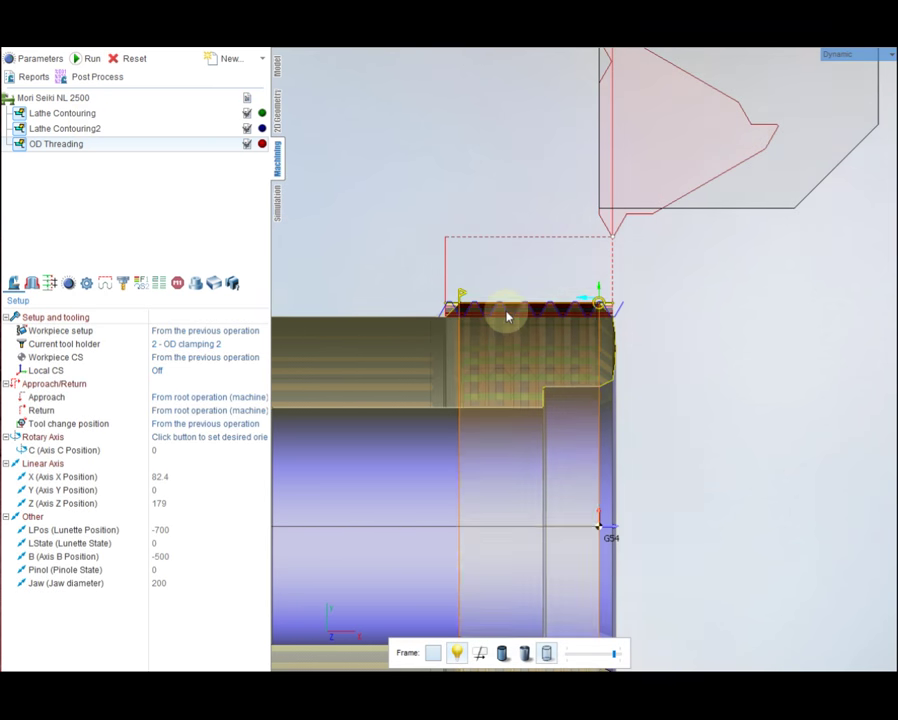
scroll(506, 314, "up", 2)
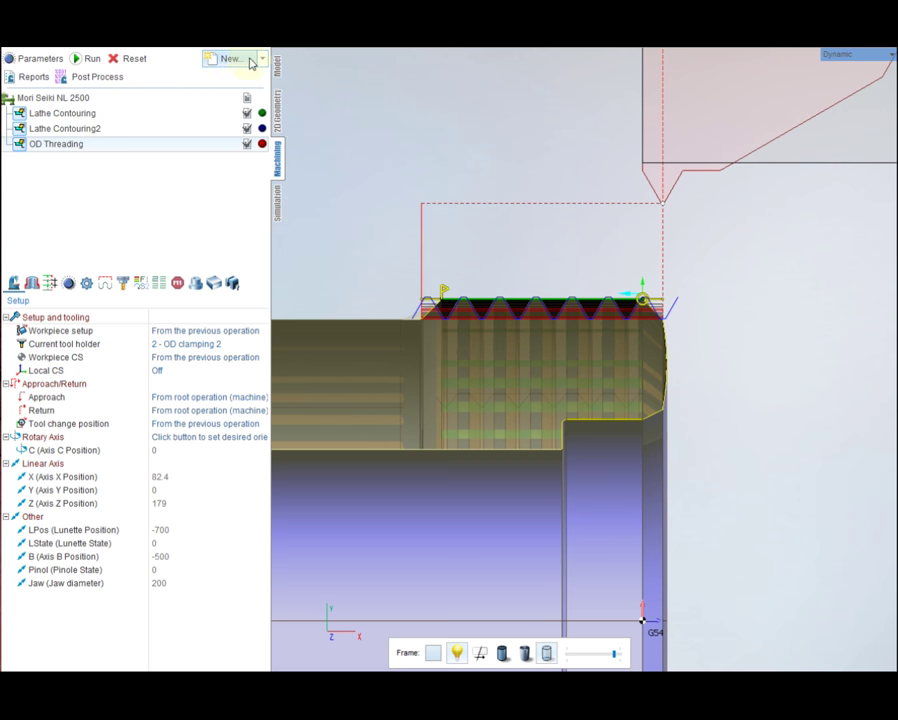
Customize the Lathe operation list to hide Lathe Facing, Roughing, Finishing, Grooving, Threading and Part-off.
left_click(242, 62)
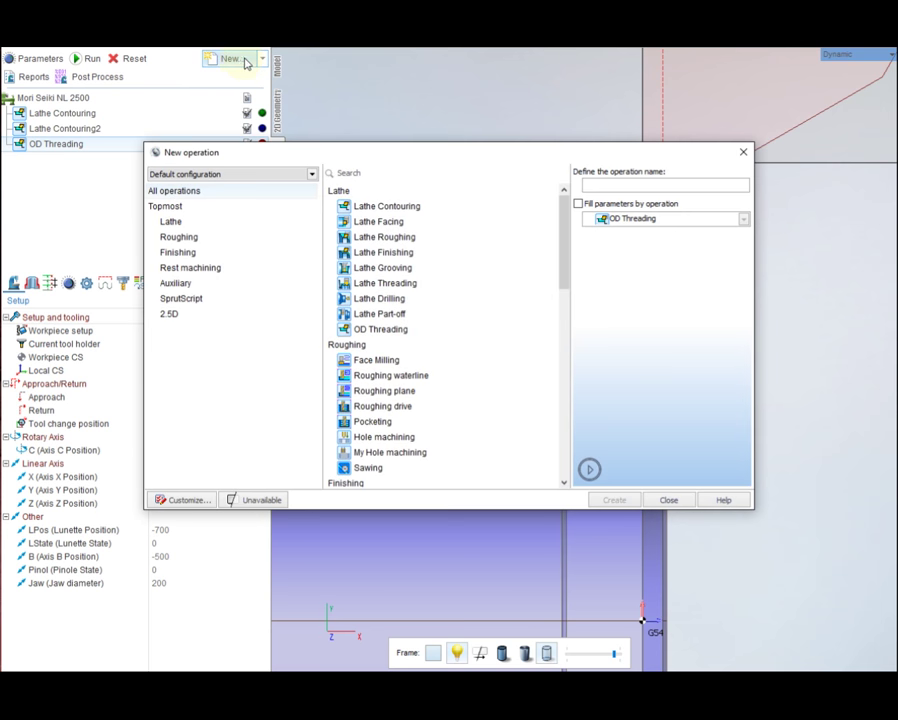
left_click(170, 222)
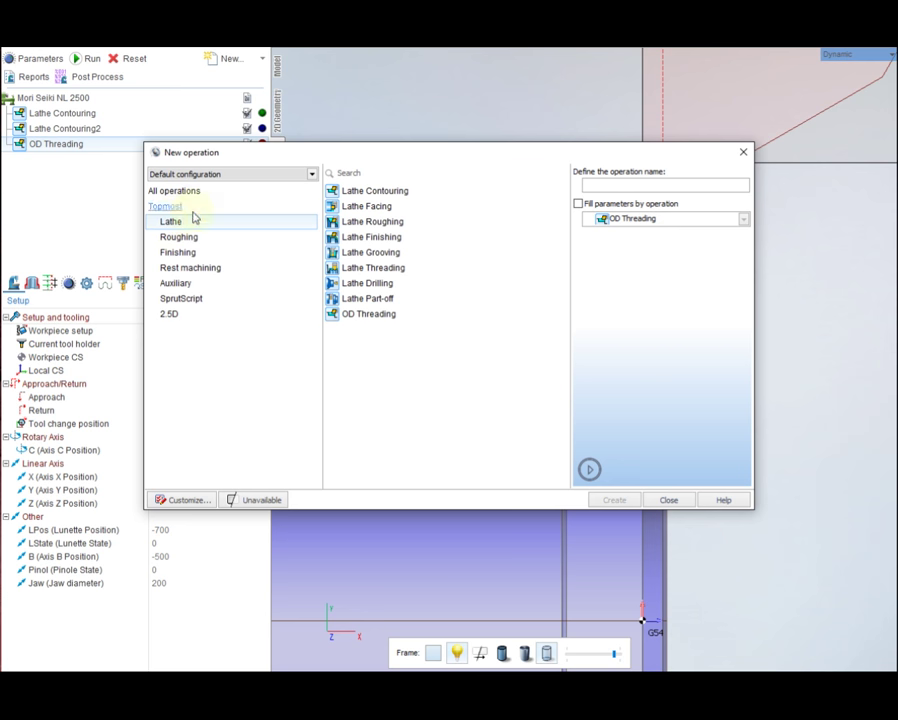
left_click(190, 500)
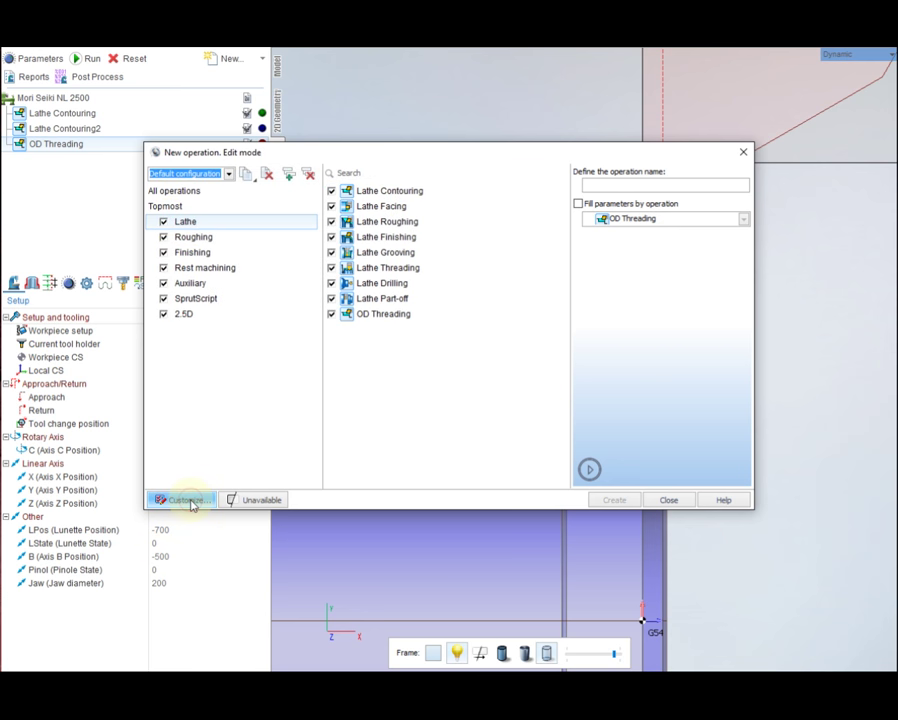
left_click(331, 268)
left_click(331, 252)
left_click(331, 268)
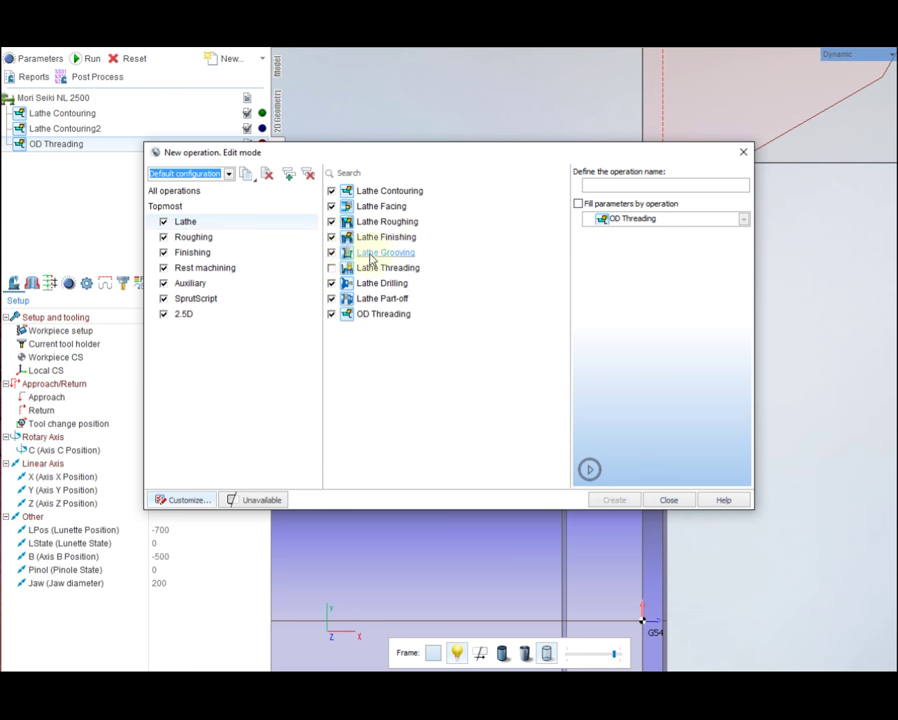
left_click(331, 237)
left_click(331, 221)
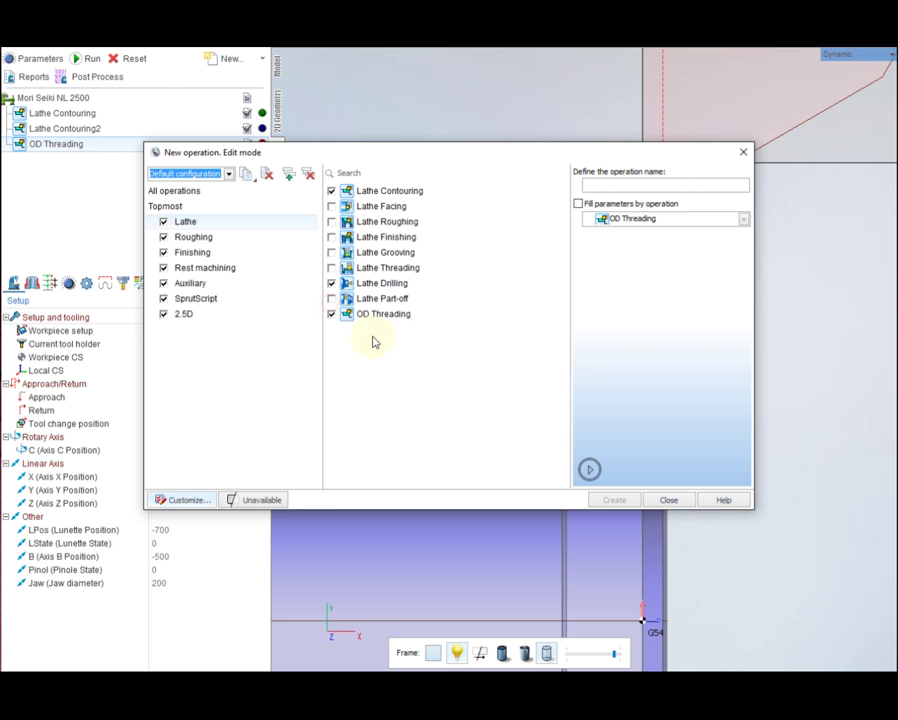
Place OD Threading directly after Lathe Contouring, finish customizing, and check the list of Lathe operations for creation.
left_click_drag(390, 319, 396, 208)
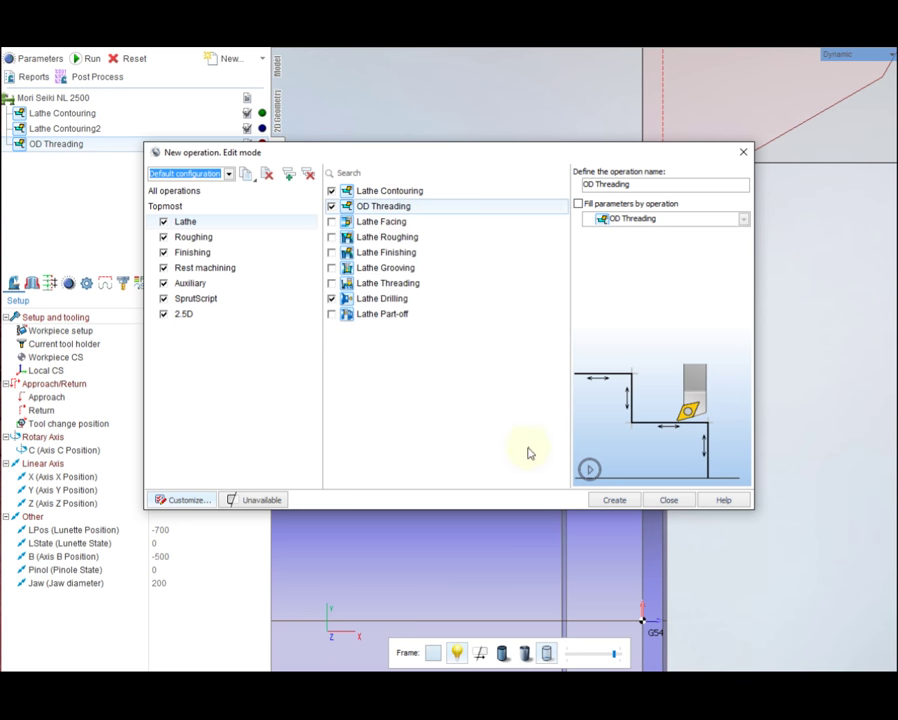
left_click(186, 500)
left_click(670, 500)
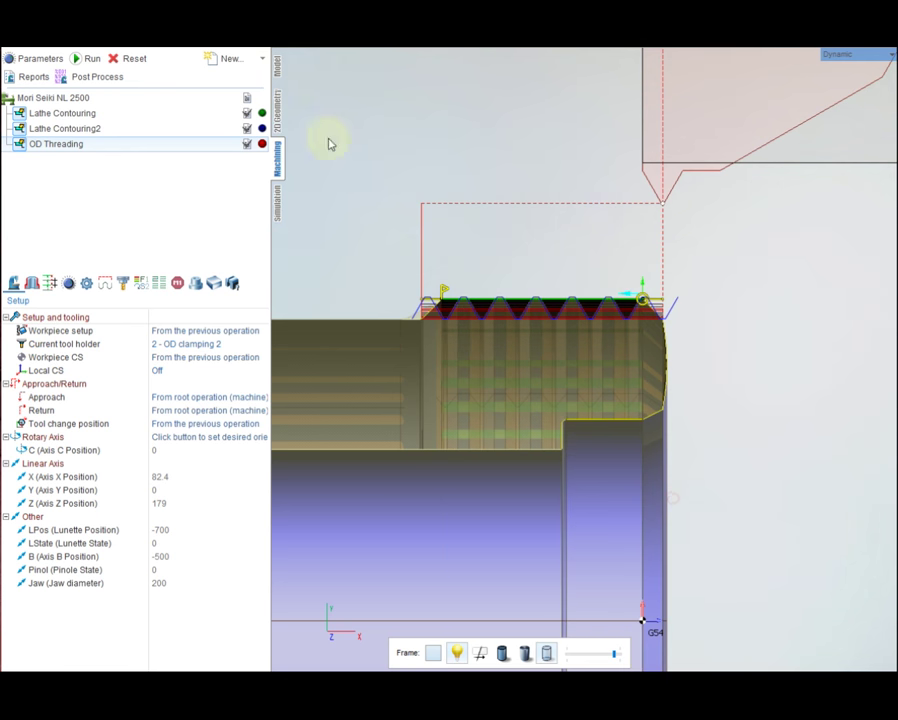
left_click(264, 60)
mouse_move(240, 79)
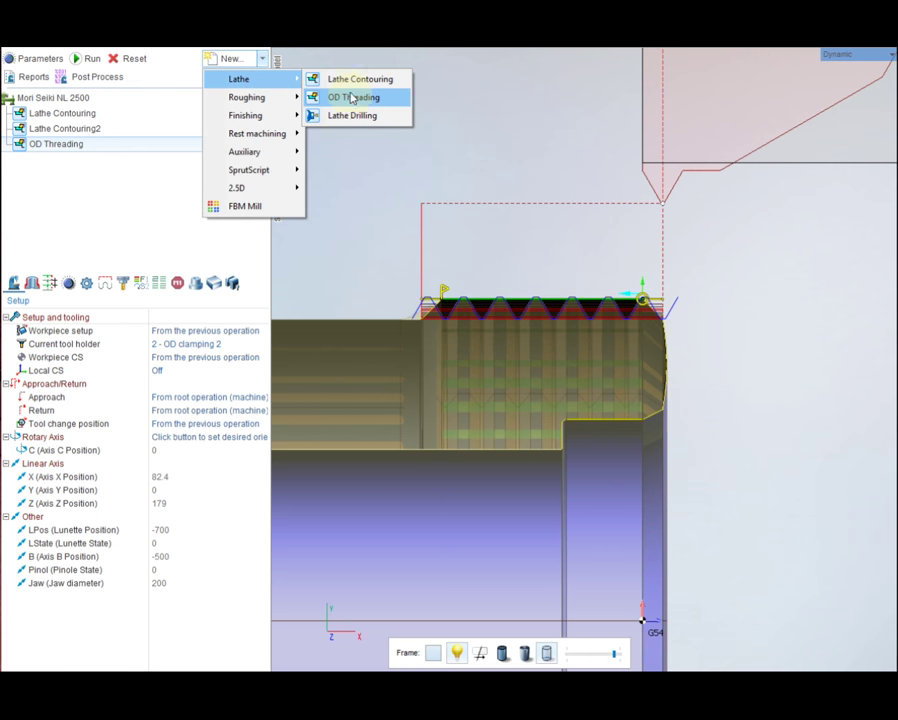
left_click(489, 121)
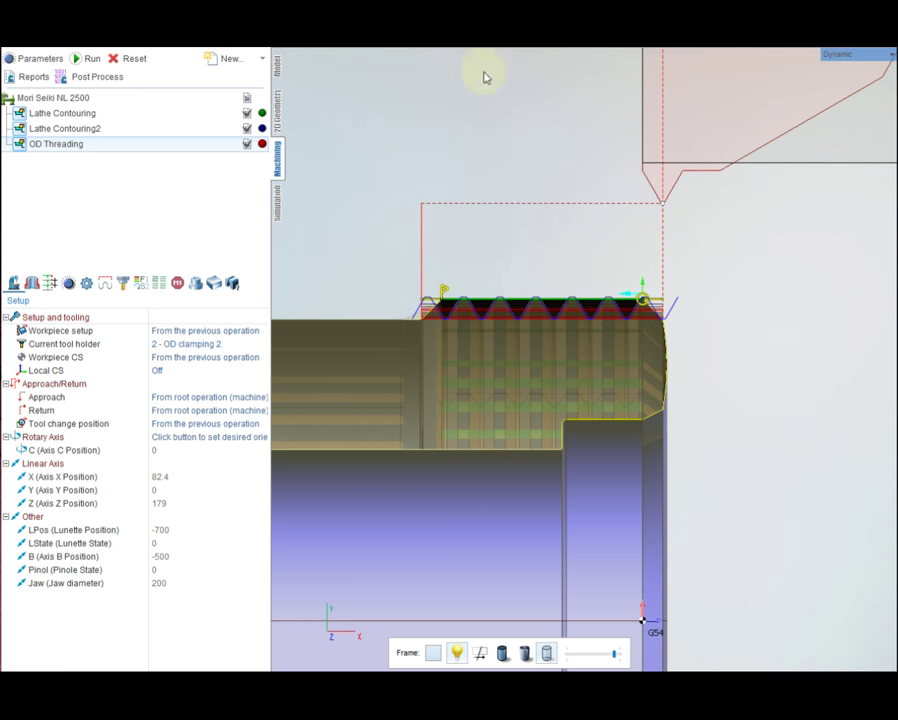
Run the machining simulation of the whole Mori Seiki NL 2500 project with the chuck and workpiece in view.
left_click(278, 197)
middle_click_drag(457, 266, 296, 212)
left_click(92, 144)
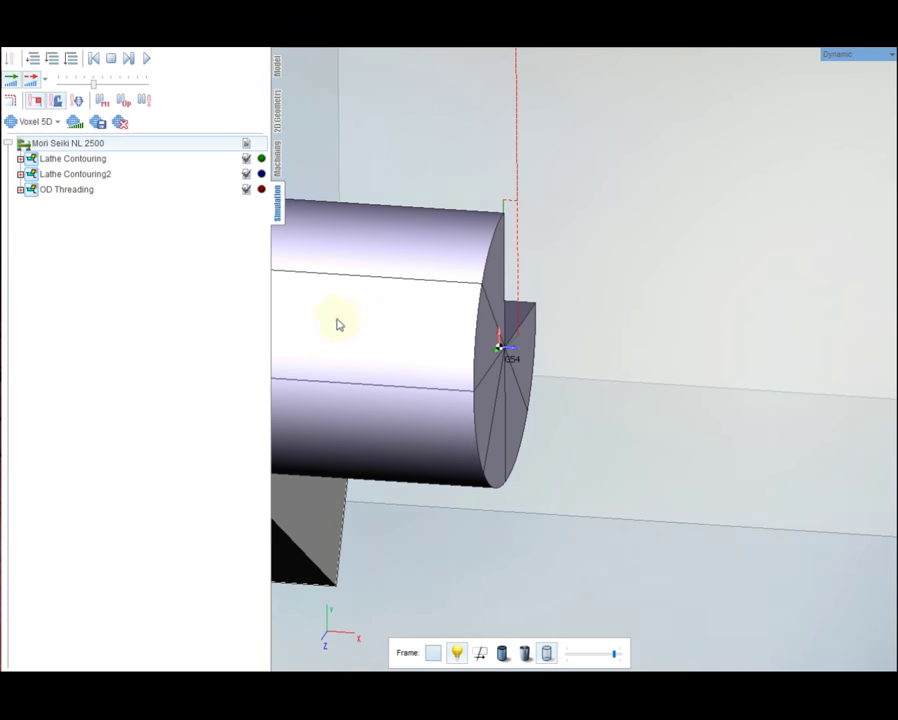
scroll(338, 324, "down", 2)
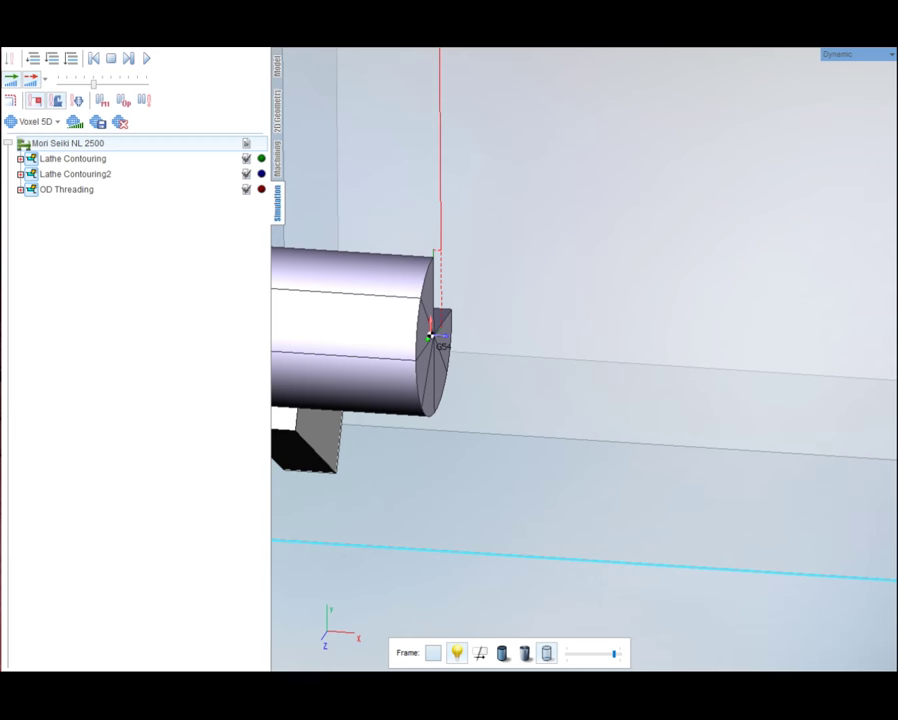
scroll(430, 336, "down", 5)
scroll(645, 430, "up", 5)
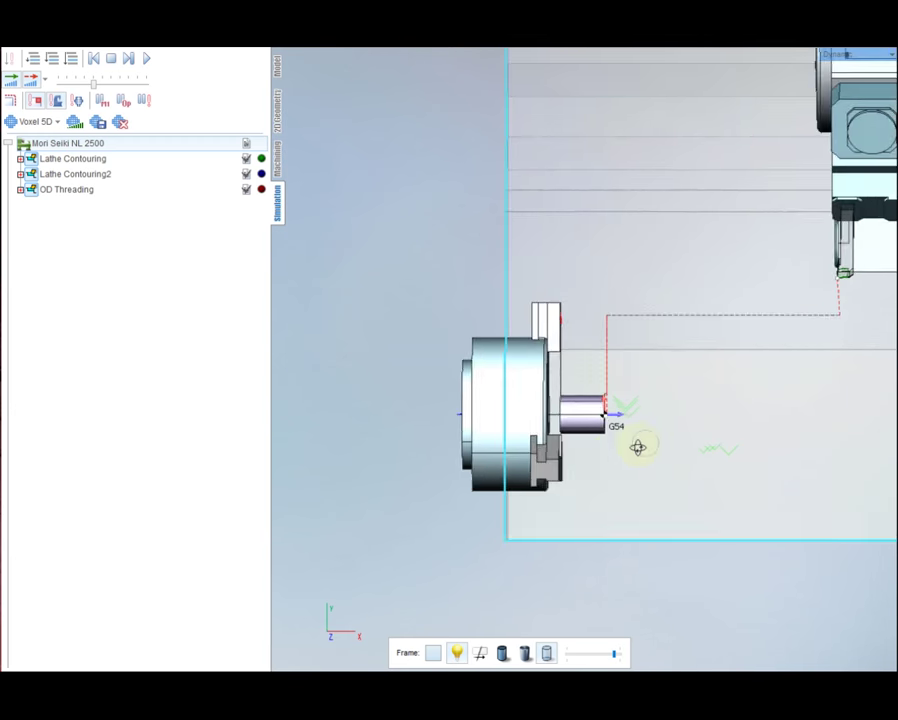
middle_click_drag(638, 447, 636, 436)
scroll(601, 407, "up", 3)
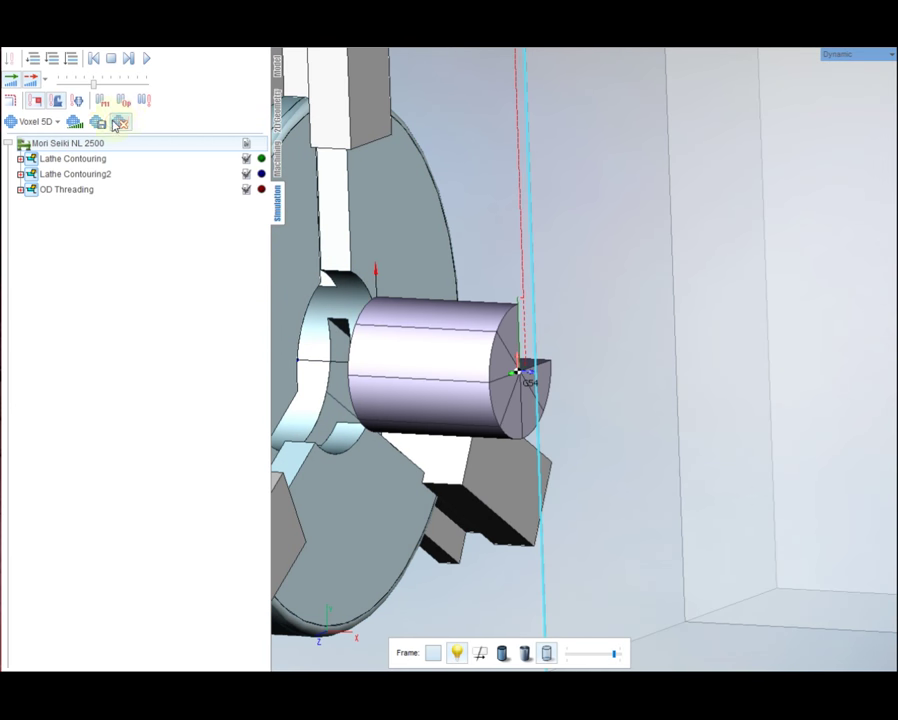
left_click(146, 59)
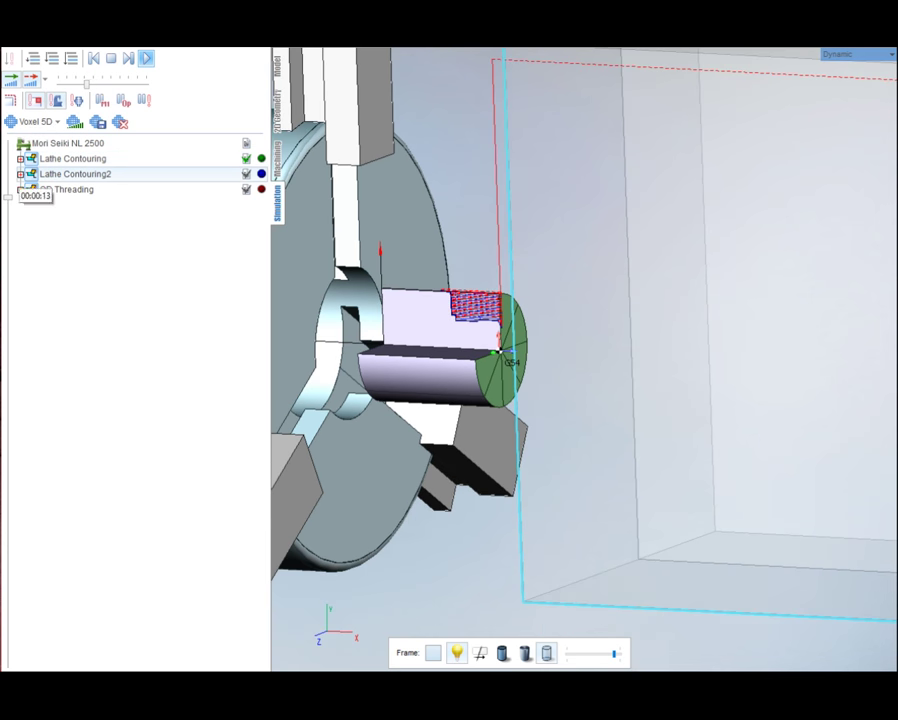
Examine the simulated thread profile at the pipe fitting's free end as the machining completes.
scroll(500, 345, "up", 5)
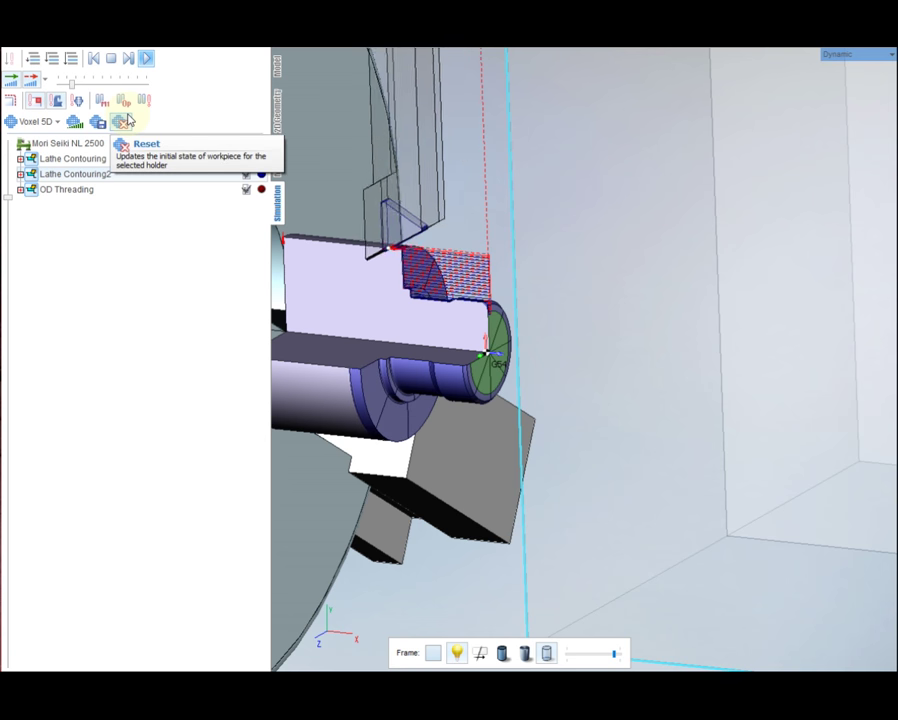
scroll(433, 344, "up", 5)
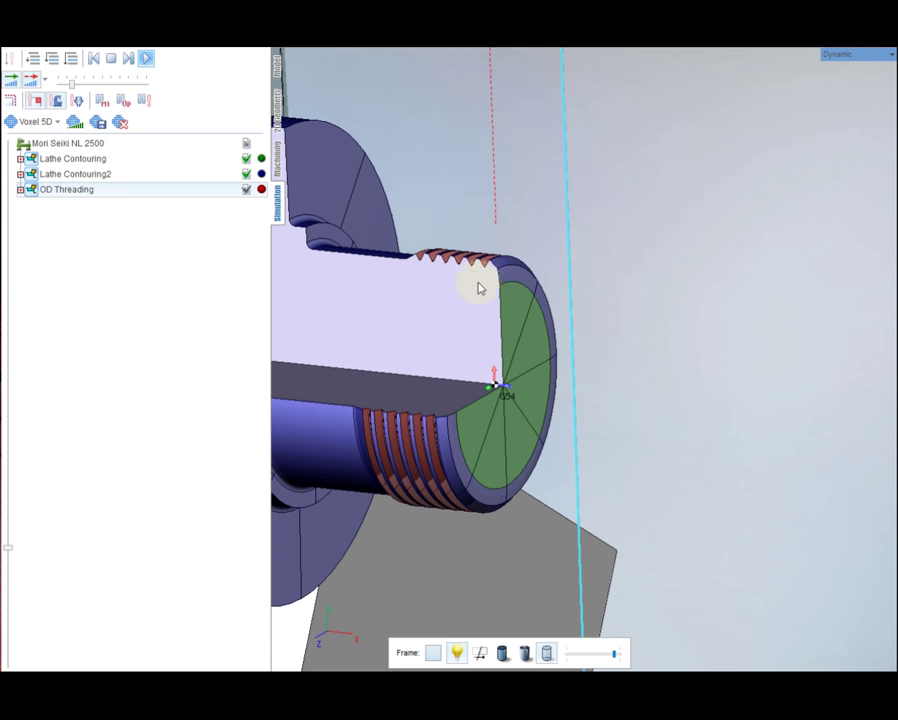
scroll(444, 284, "up", 5)
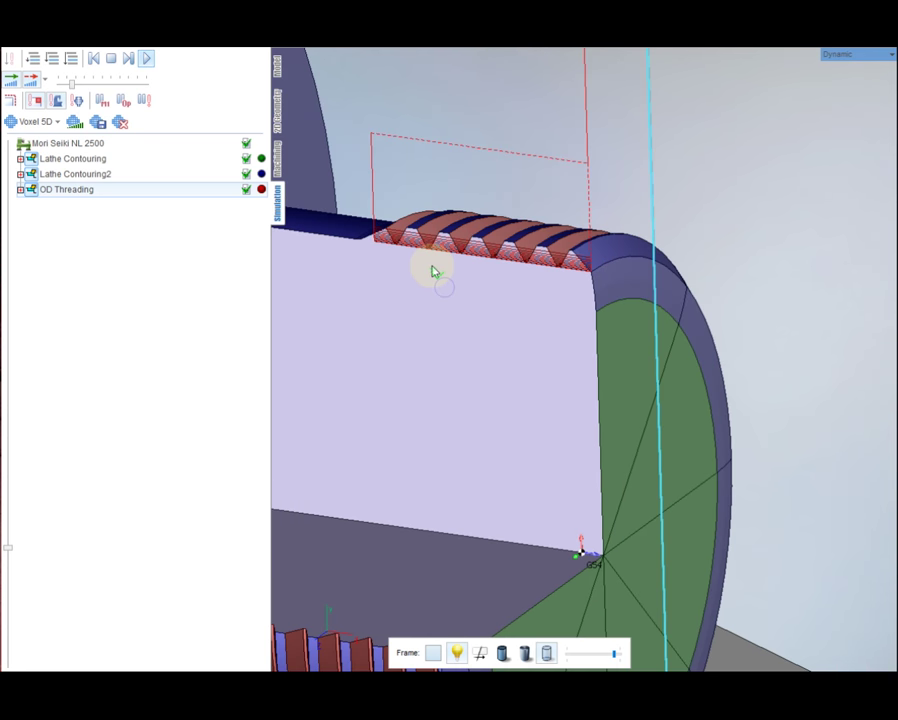
middle_click_drag(424, 264, 447, 286)
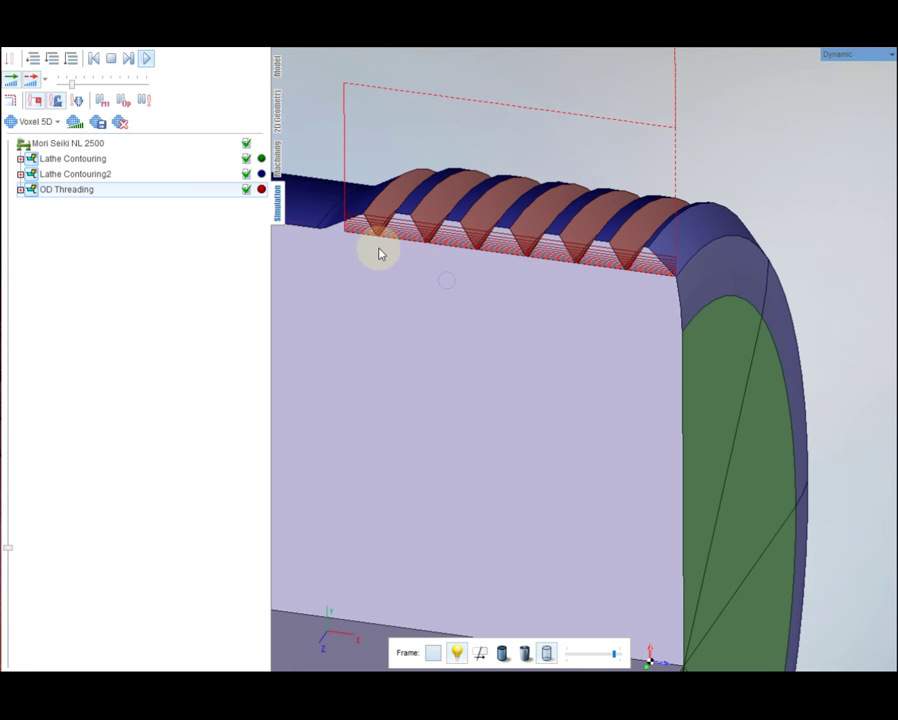
scroll(528, 327, "down", 5)
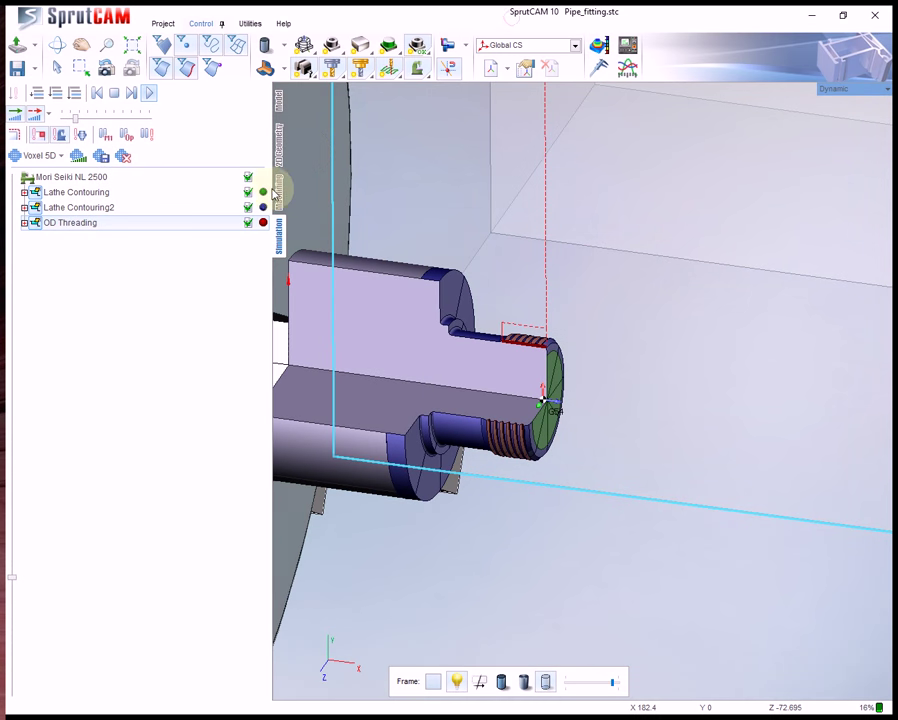
Add a Lathe Drilling operation after OD Threading and assign tool holder 8 - Face clamping to it.
left_click(277, 157)
scroll(453, 333, "down", 3)
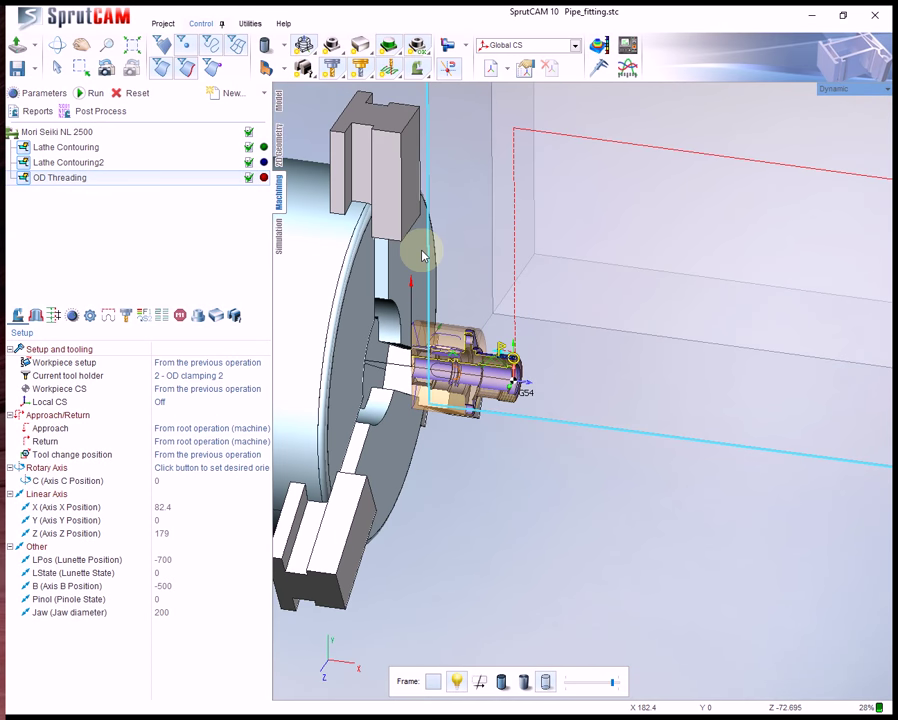
left_click(232, 92)
mouse_move(245, 113)
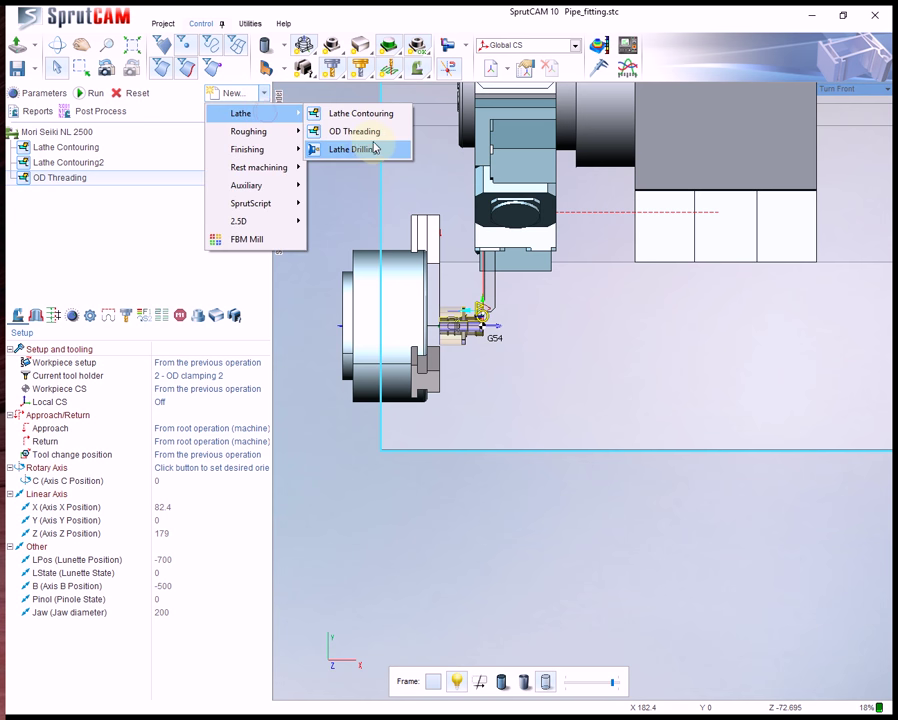
left_click(358, 149)
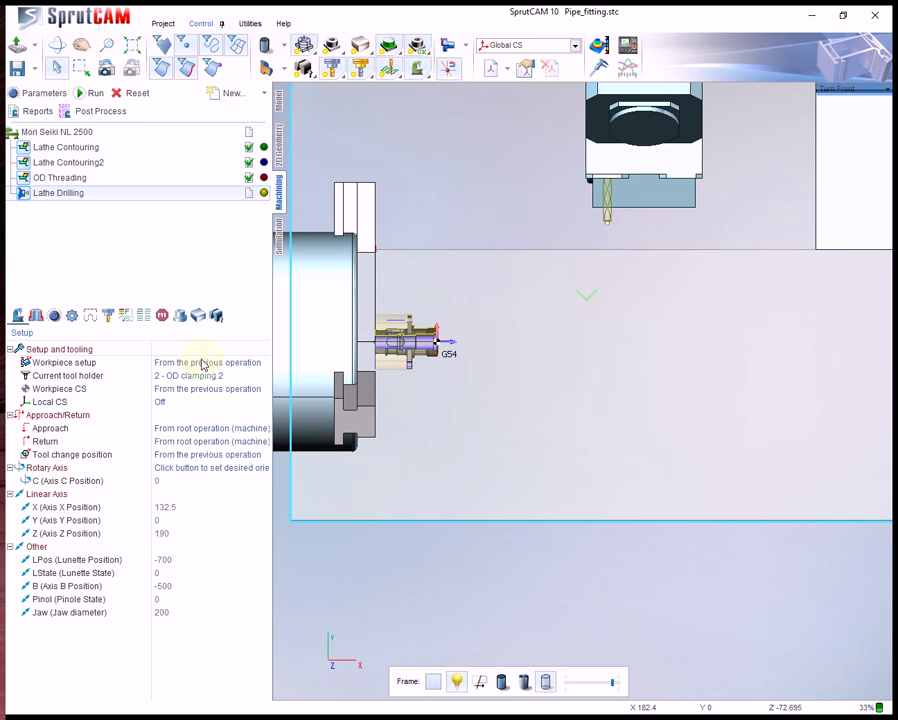
left_click(202, 377)
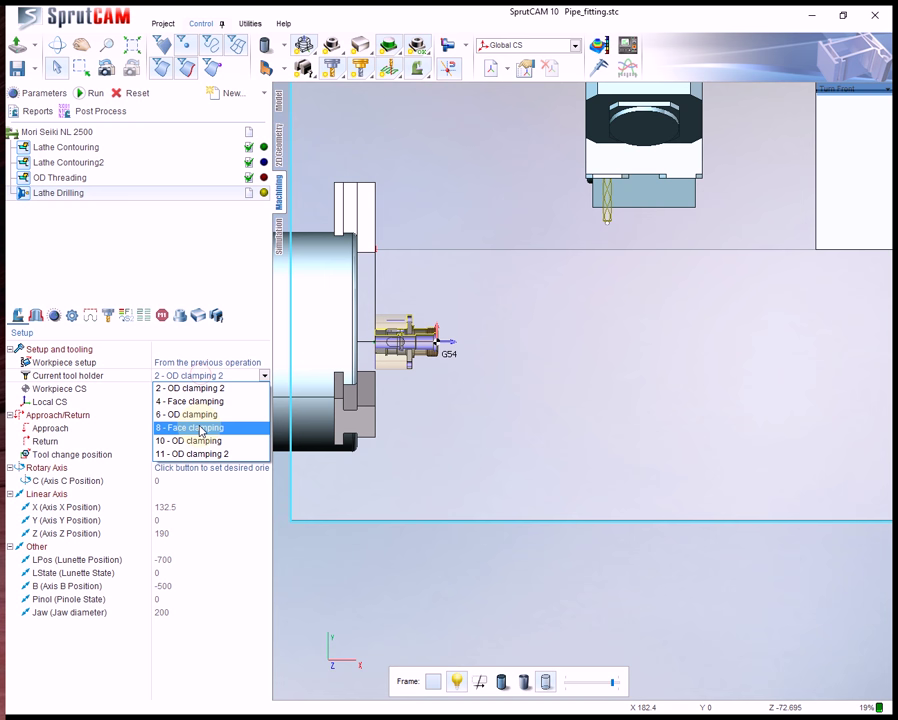
left_click(201, 428)
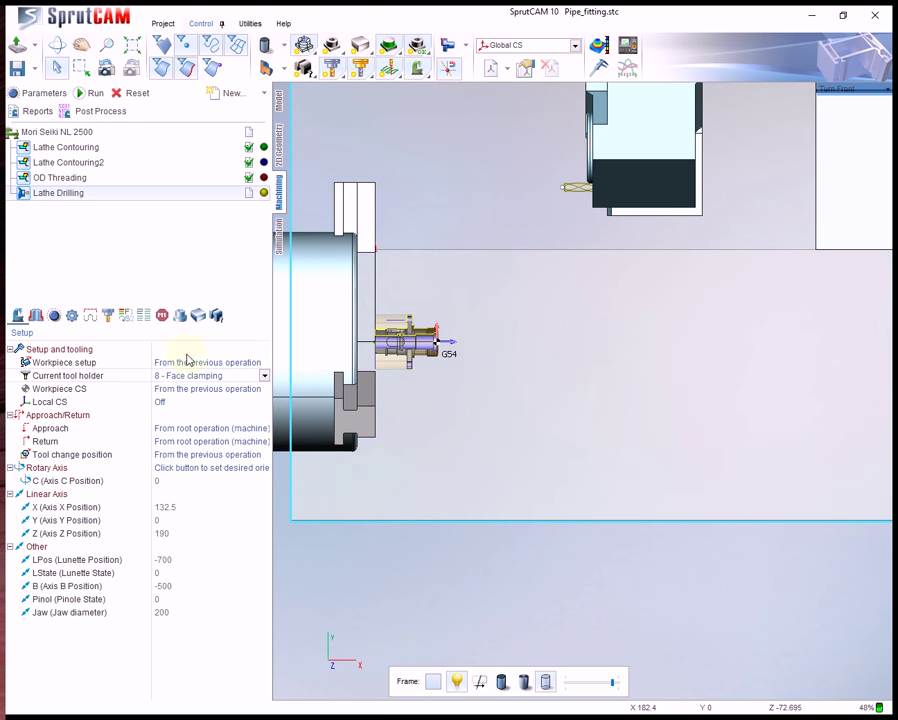
Set the drill diameter to 16 mm and calculate the Lathe Drilling toolpath.
left_click(109, 317)
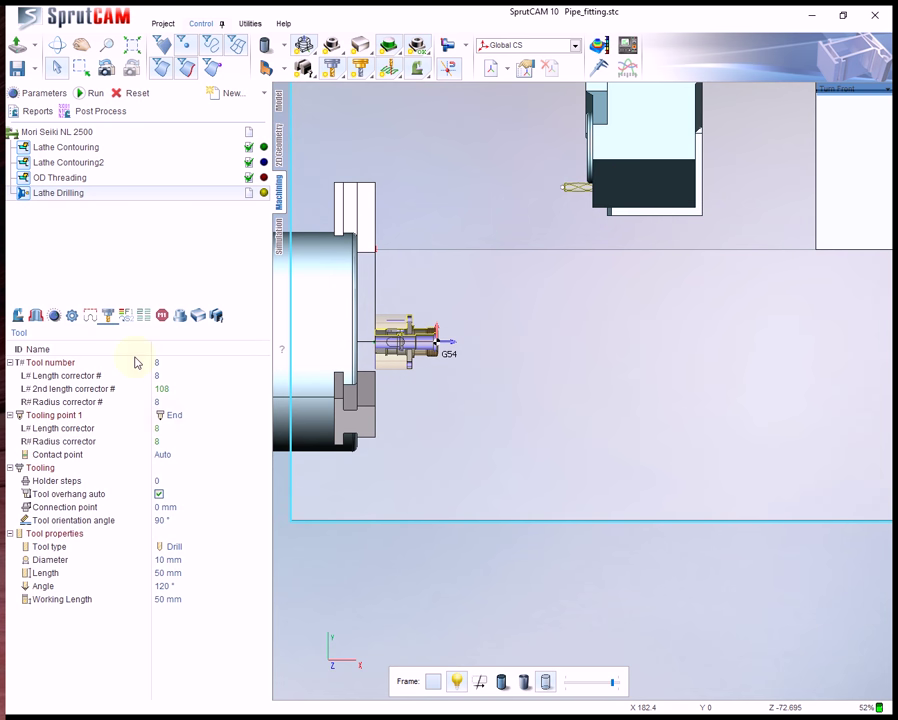
double_click(161, 560)
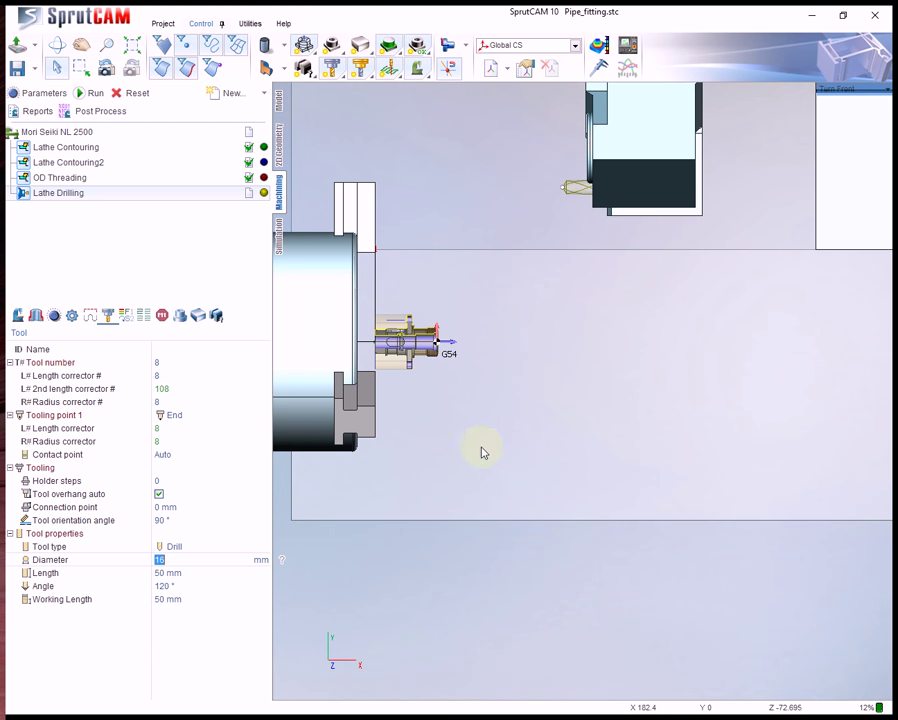
scroll(450, 334, "up", 2)
left_click(93, 93)
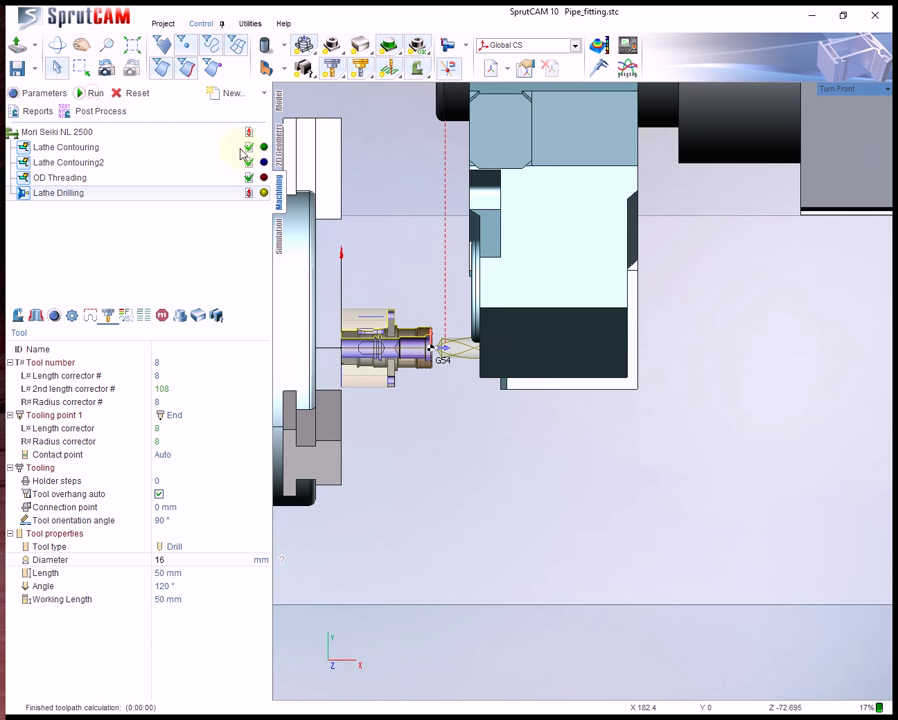
scroll(407, 316, "up", 2)
scroll(407, 316, "up", 2)
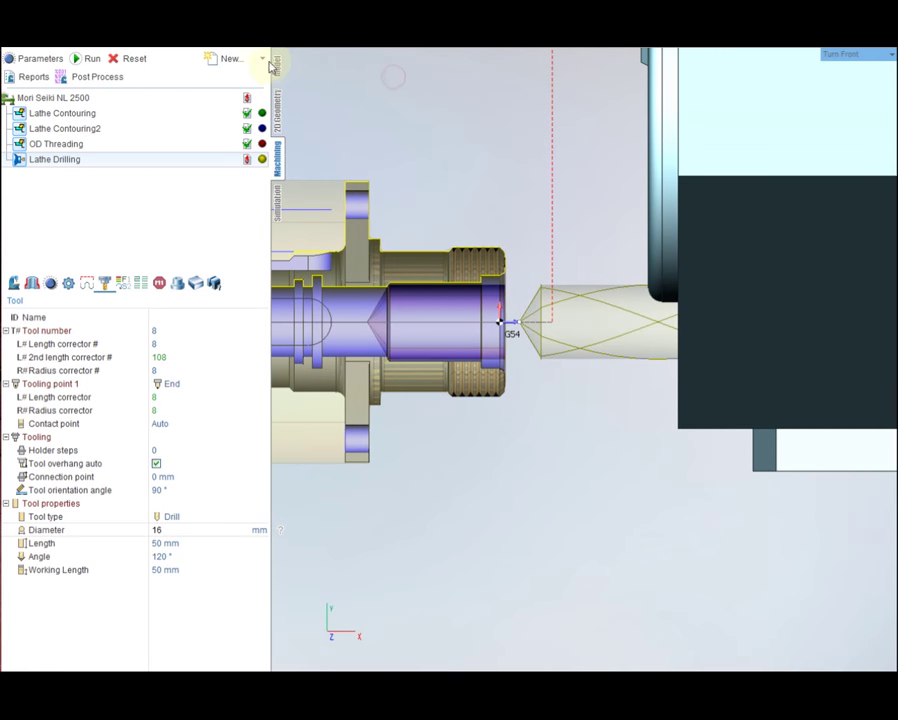
Add another Lathe Contouring operation after the drilling, using boring tool number 11 with 0.8 mm nose radius and 4 mm insert thickness.
left_click(262, 58)
mouse_move(290, 78)
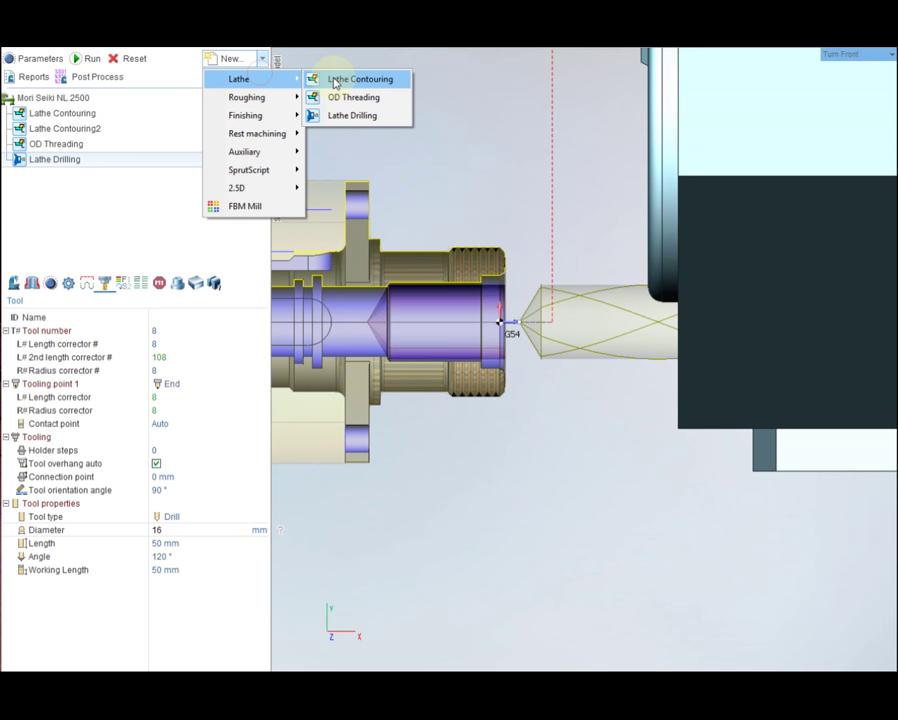
left_click(358, 79)
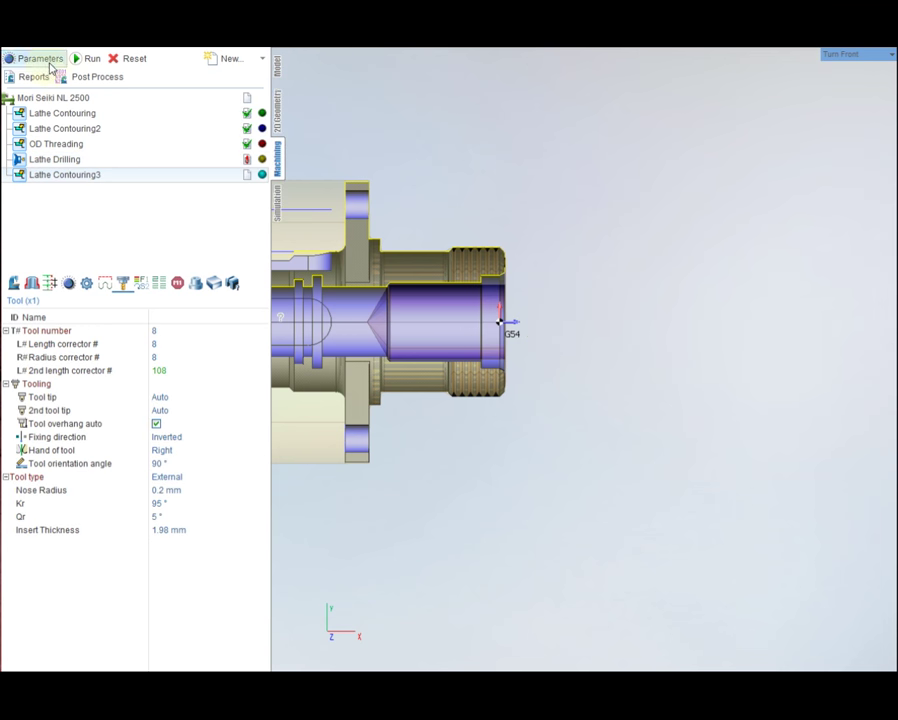
scroll(458, 374, "up", 5)
left_click(505, 319)
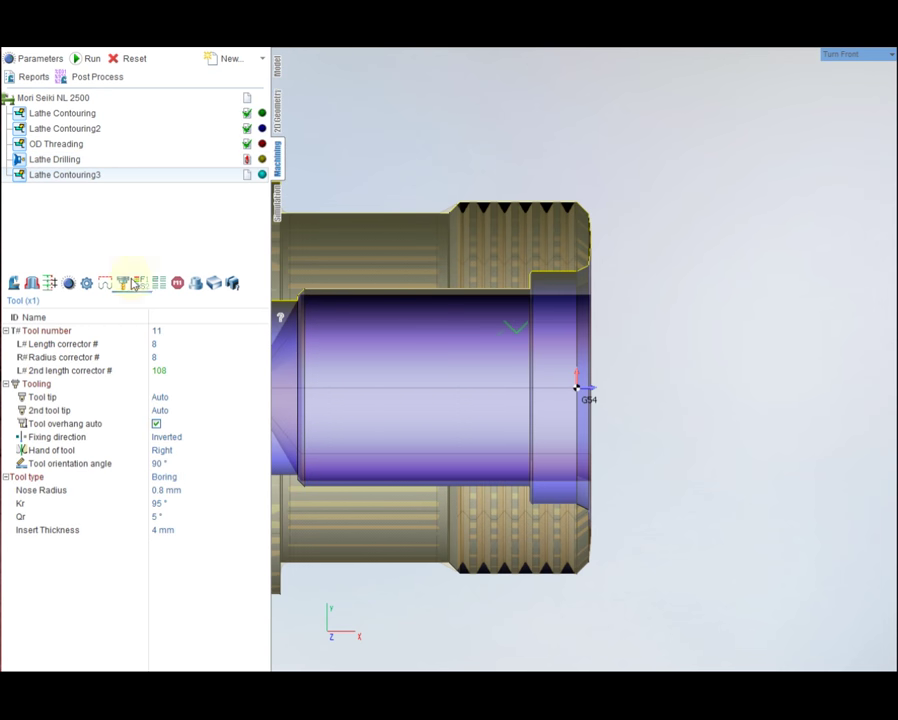
Add an Offset Roughing job for the fitting's bore to the new contouring operation's job assignment.
left_click(33, 284)
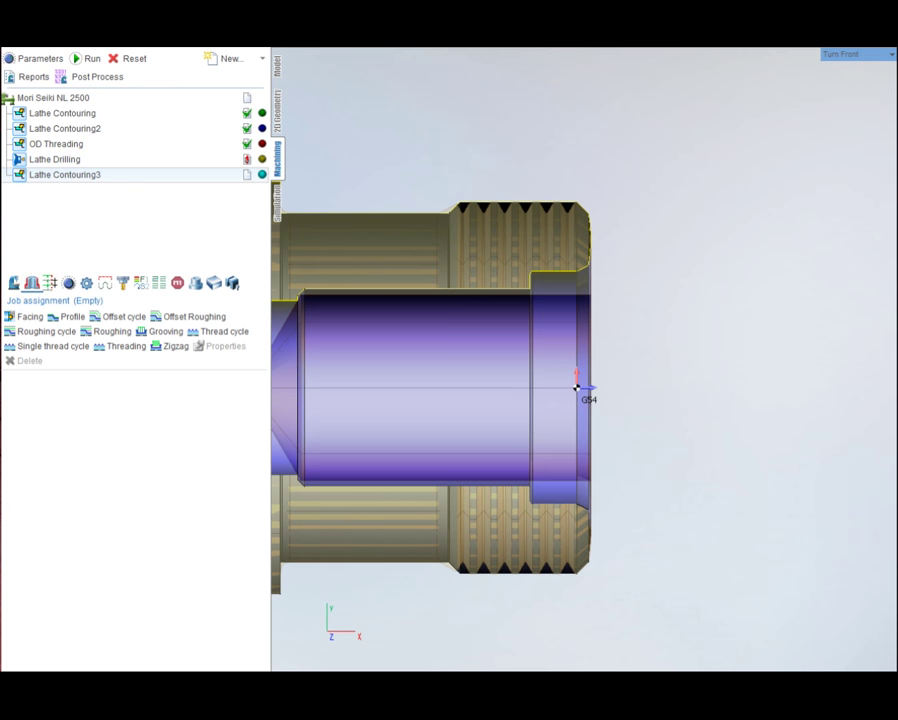
left_click(173, 318)
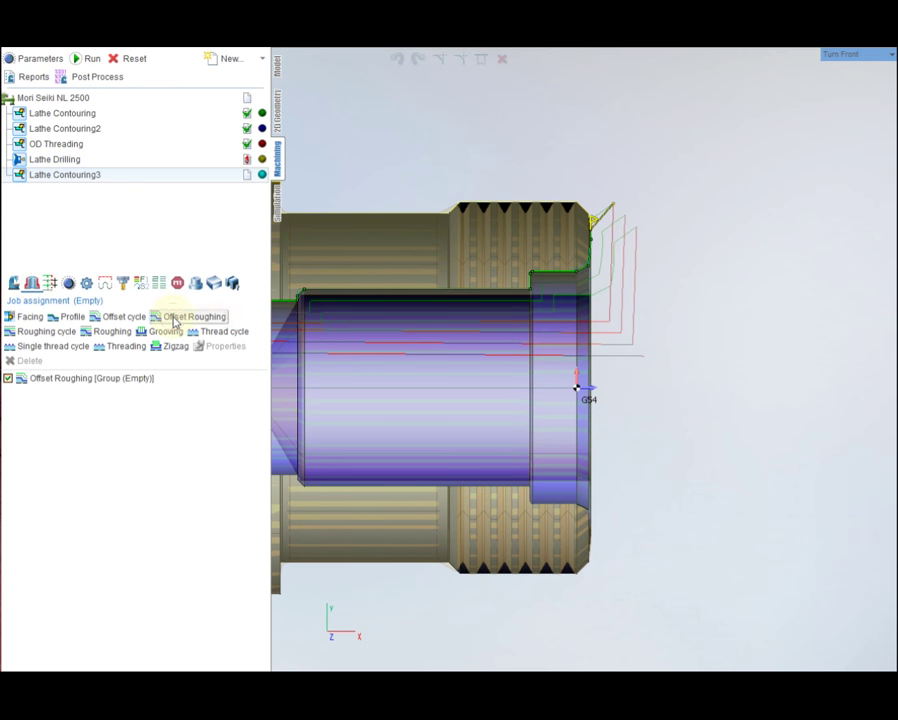